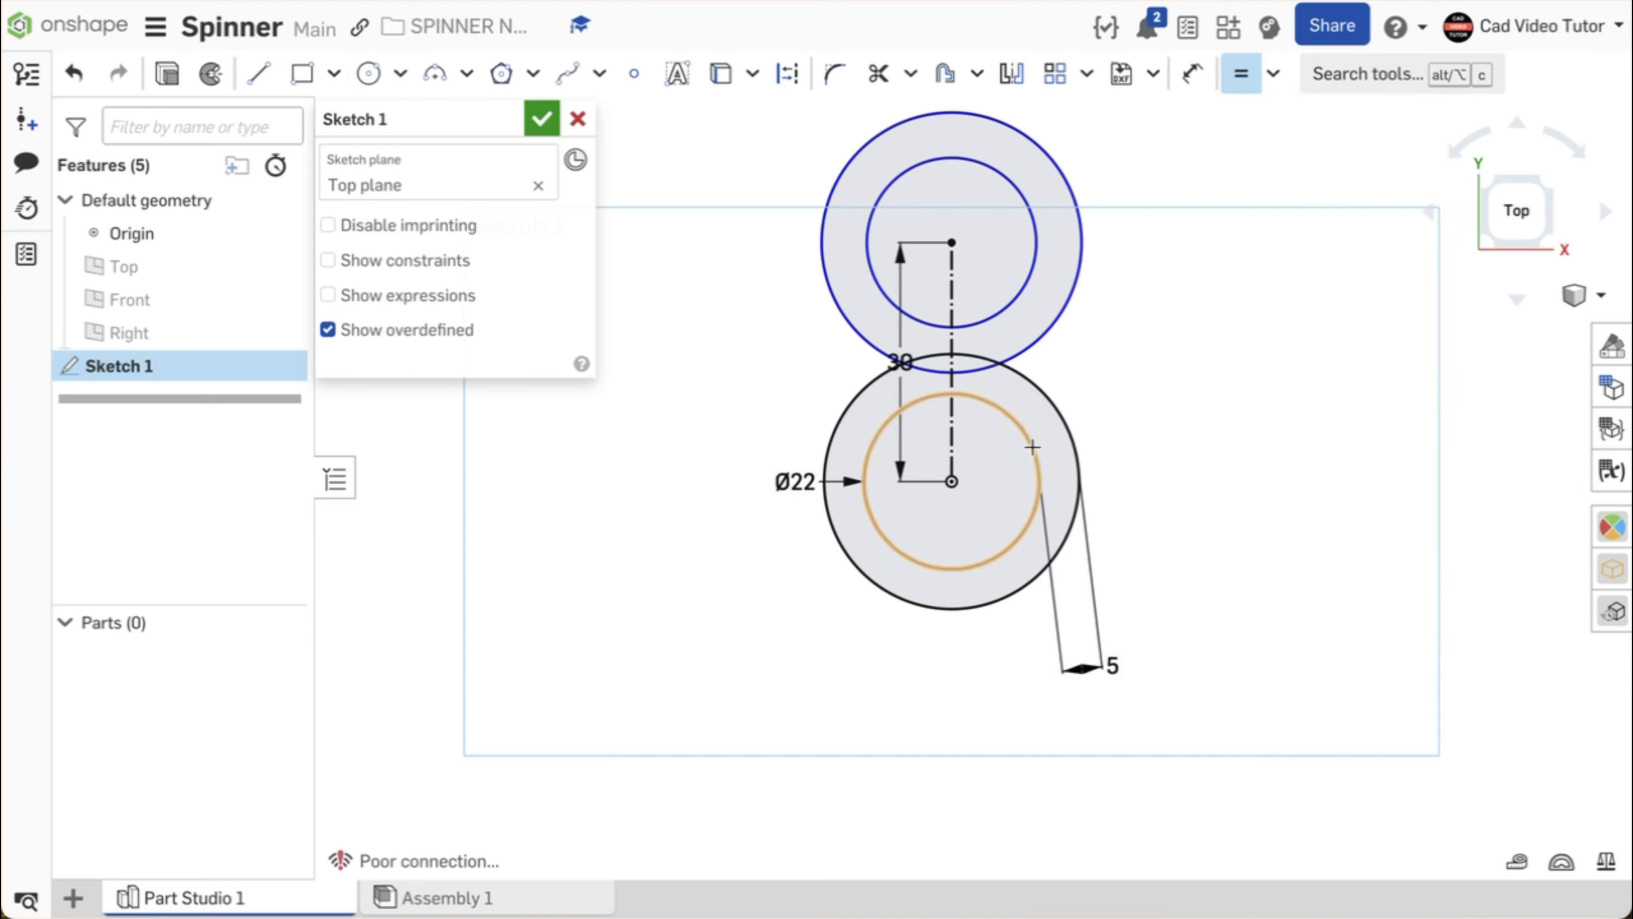
- Apply equal constraints so the upper inner and outer circles match the lower inner and outer circles
click(1025, 436)
click(1018, 306)
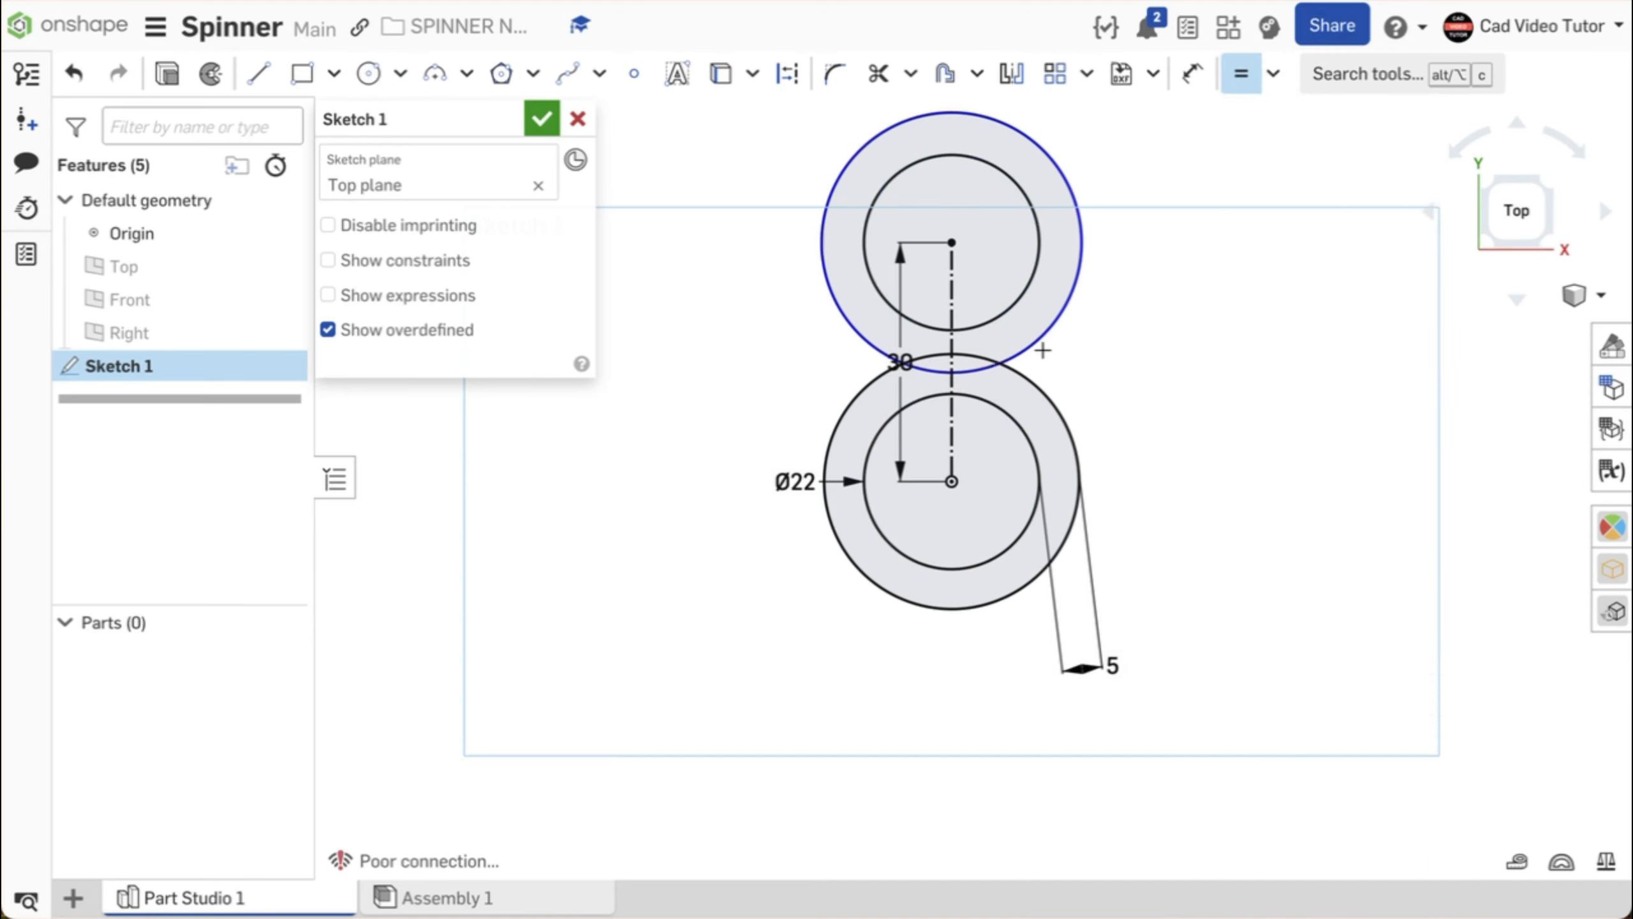
click(1049, 398)
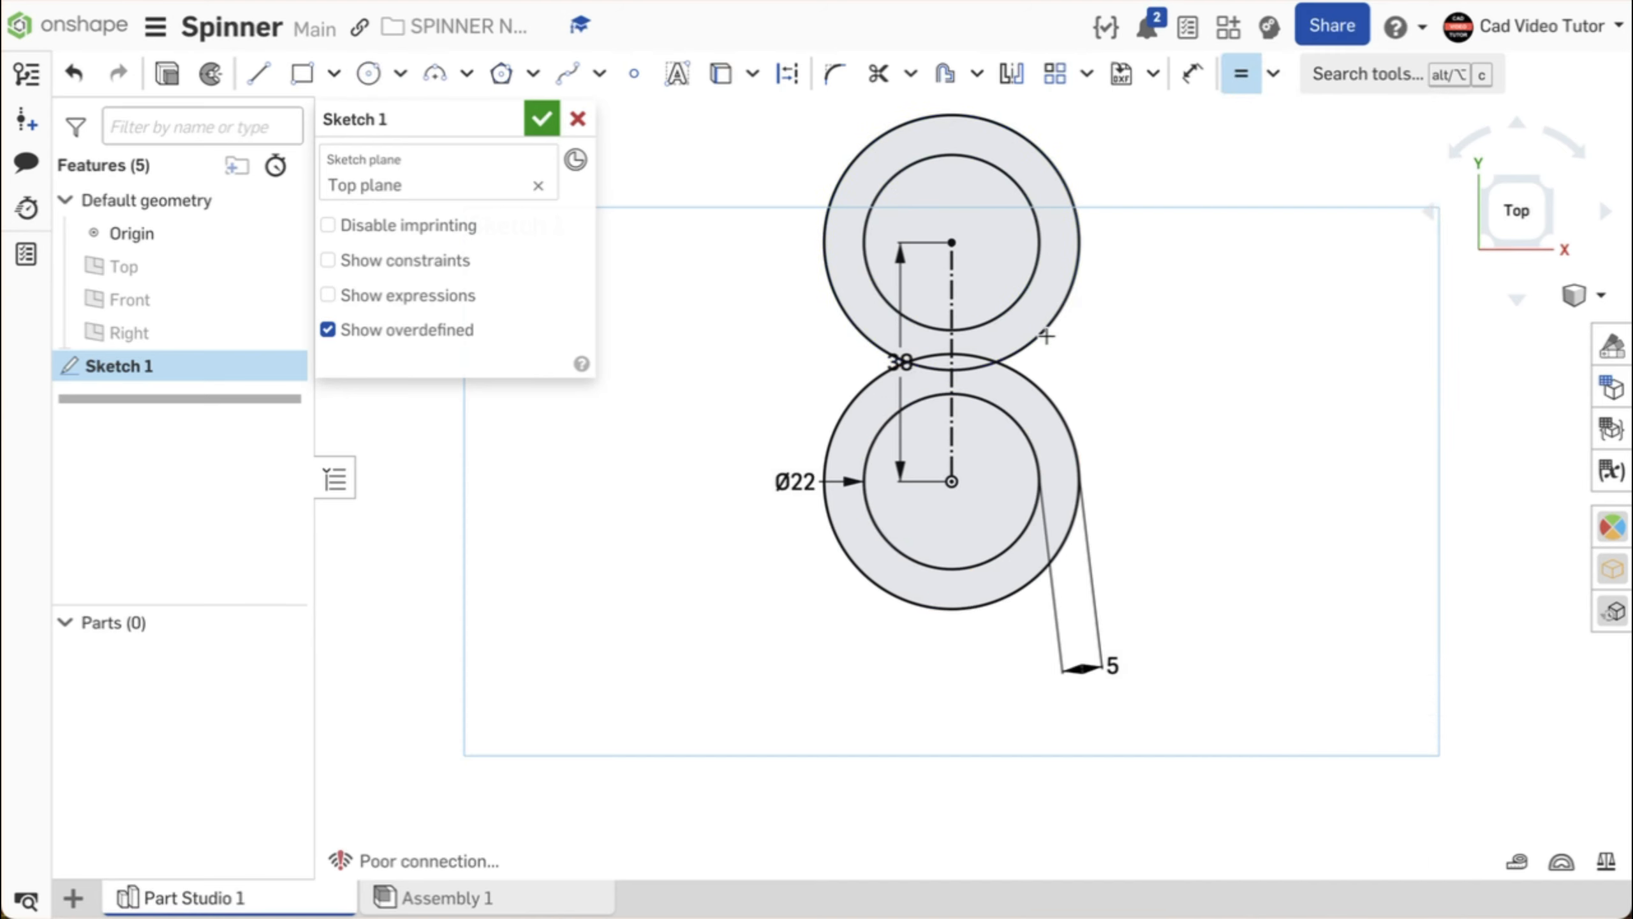
key(Escape)
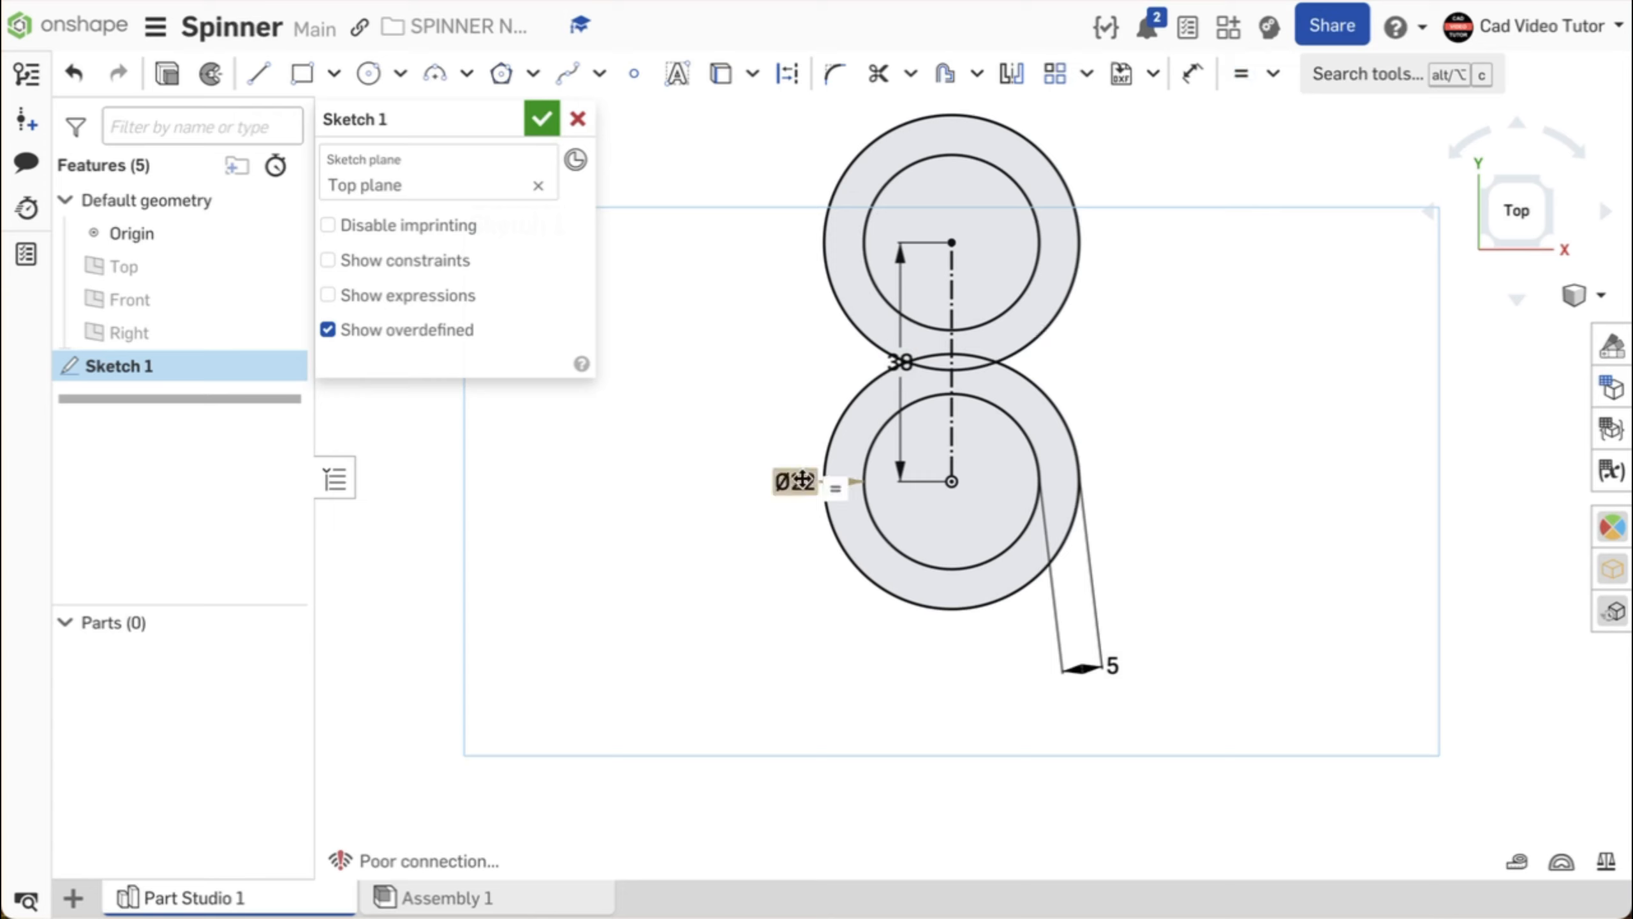
- Try a 24 mm diameter on the lower inner circle to test the equal constraints, and undo the change
double_click(796, 481)
text(2)
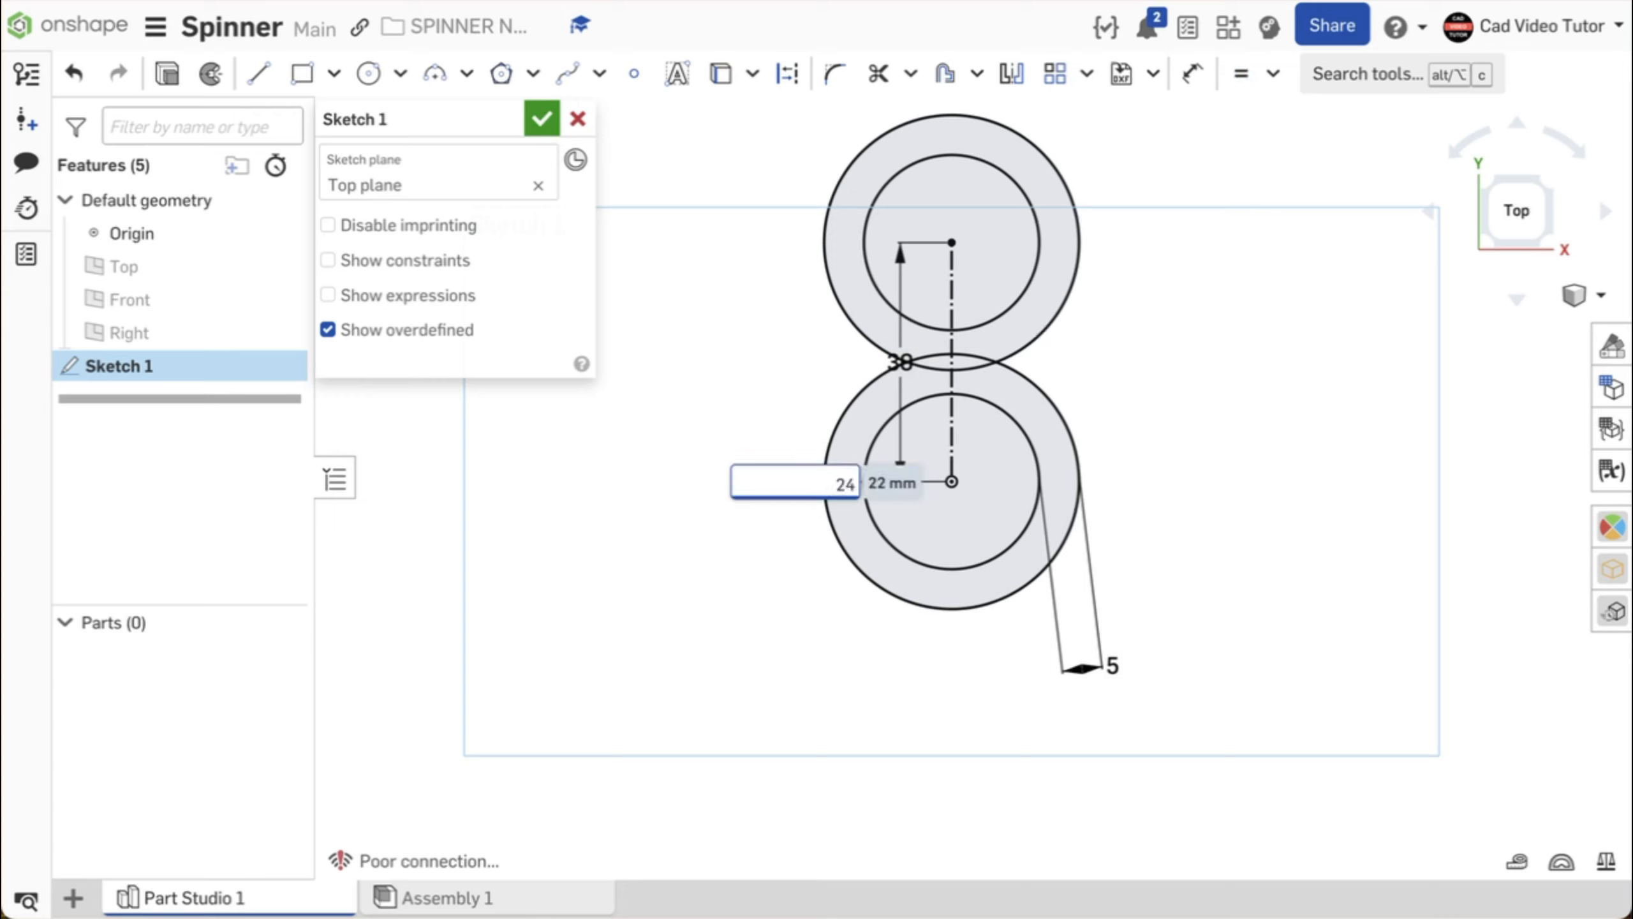
text(4)
key(Return)
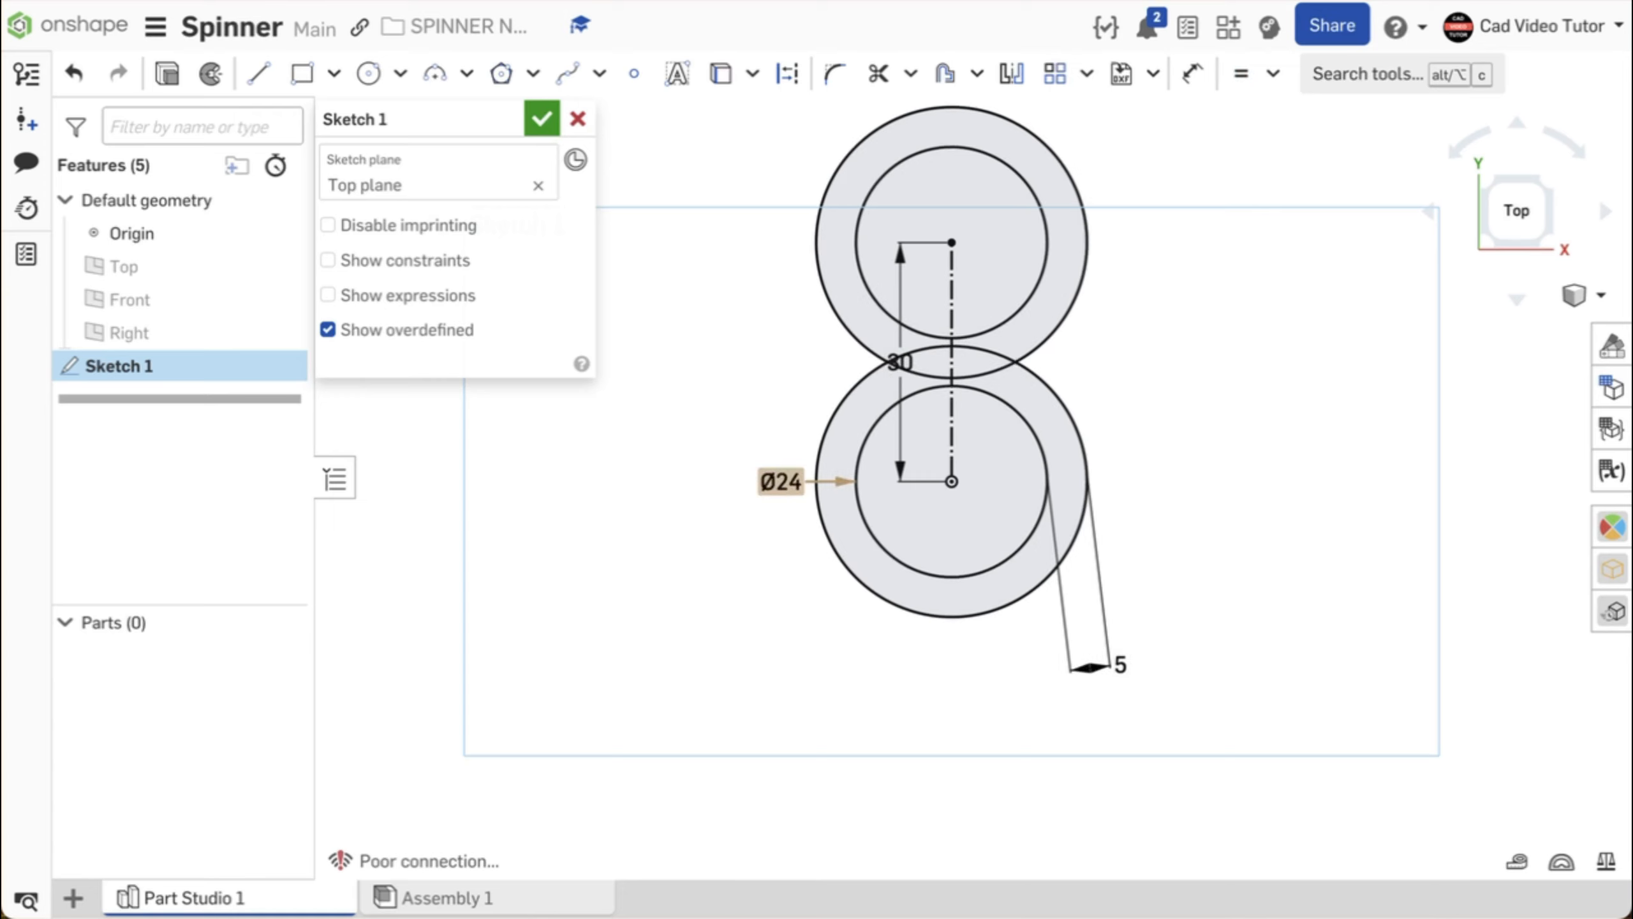
key(ctrl+z)
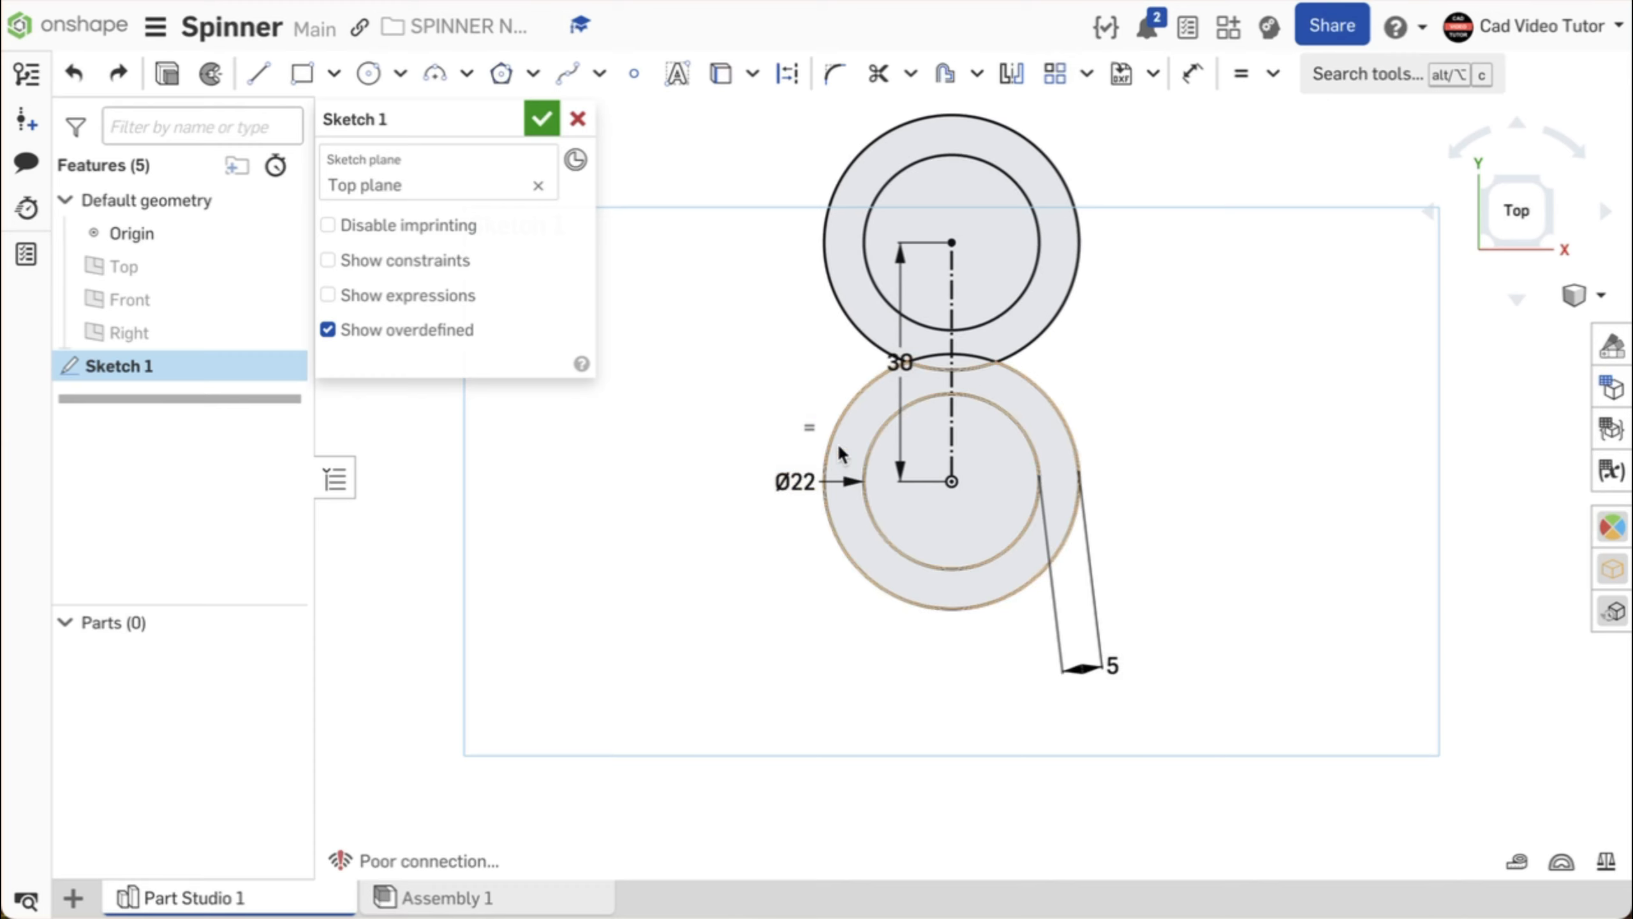
- Draw two vertical 30 mm lines joining the left and right sides of the two outer circles
click(260, 76)
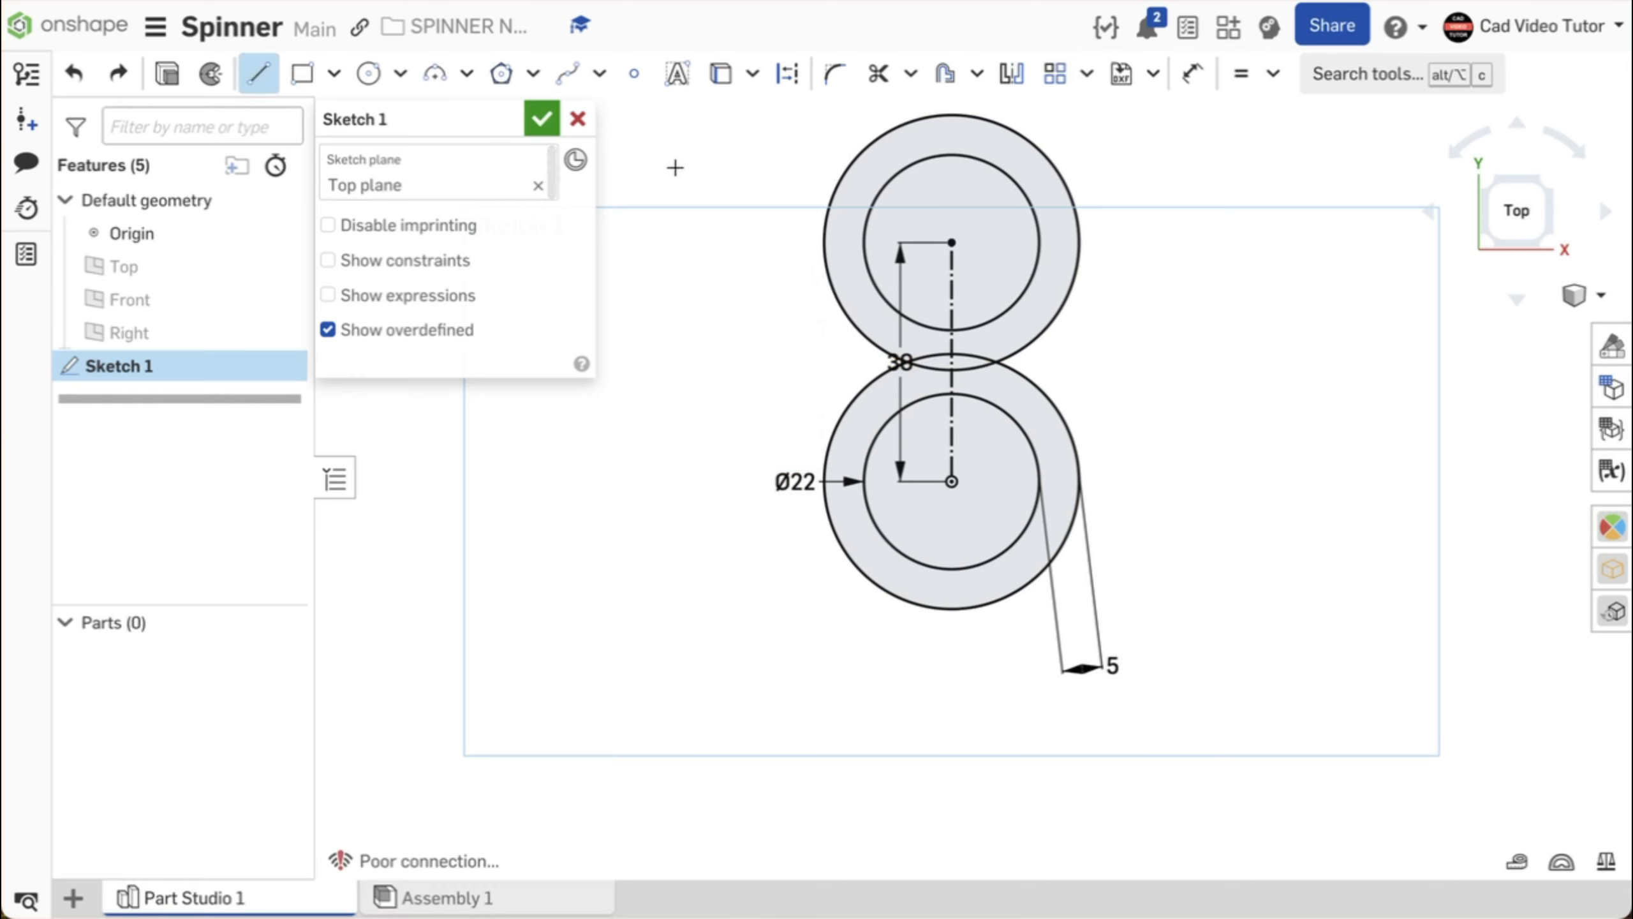
click(943, 243)
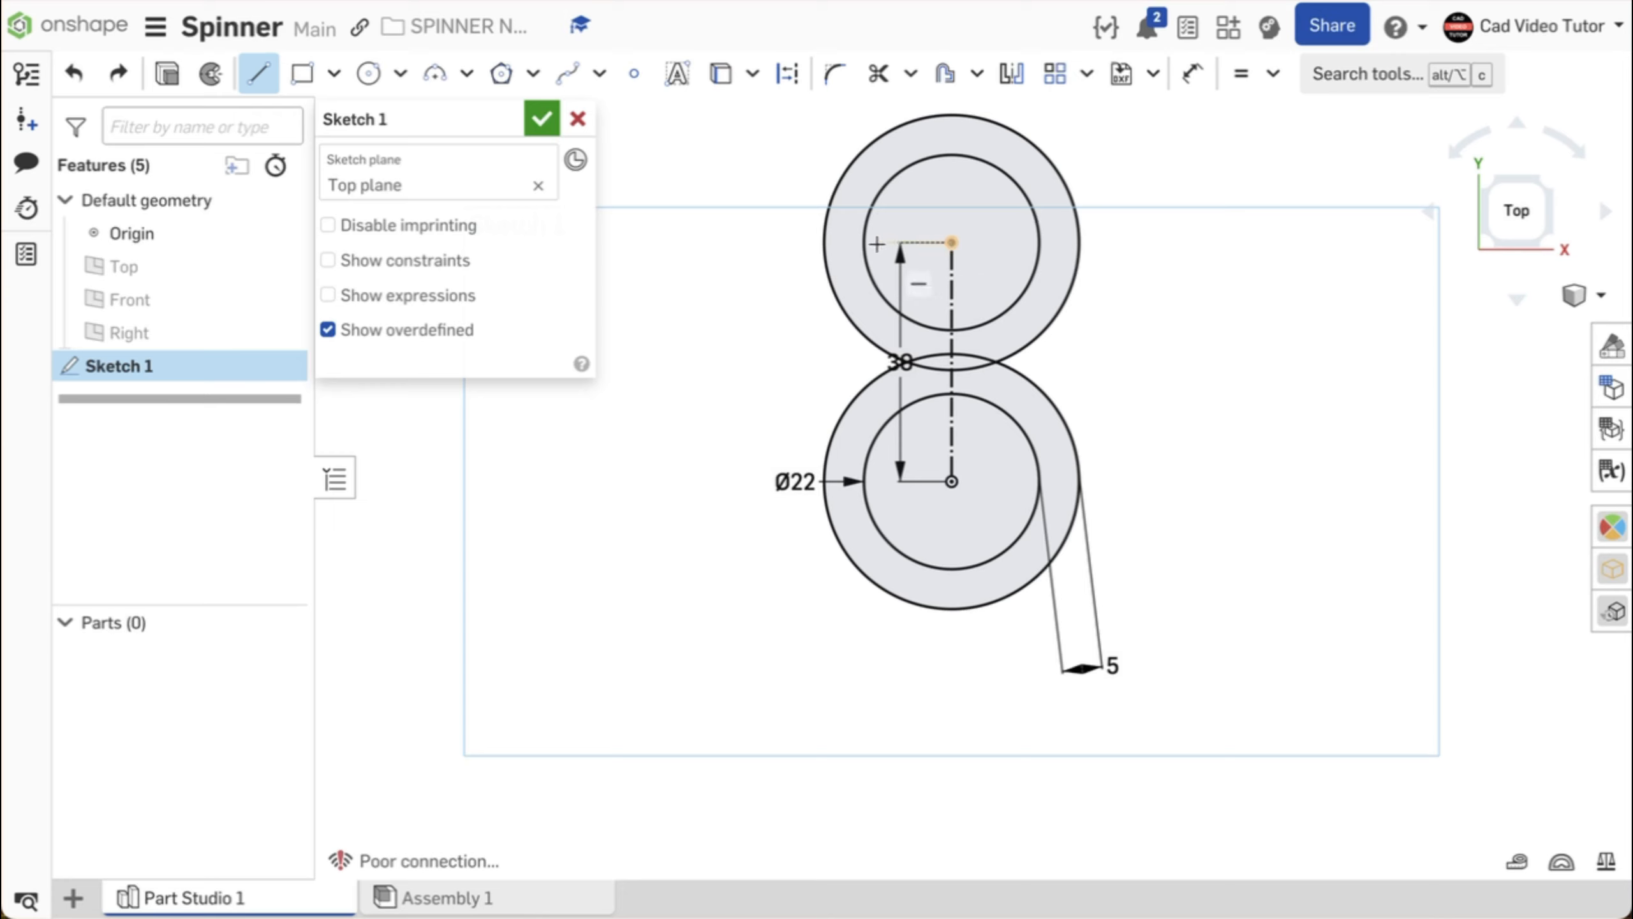
click(824, 243)
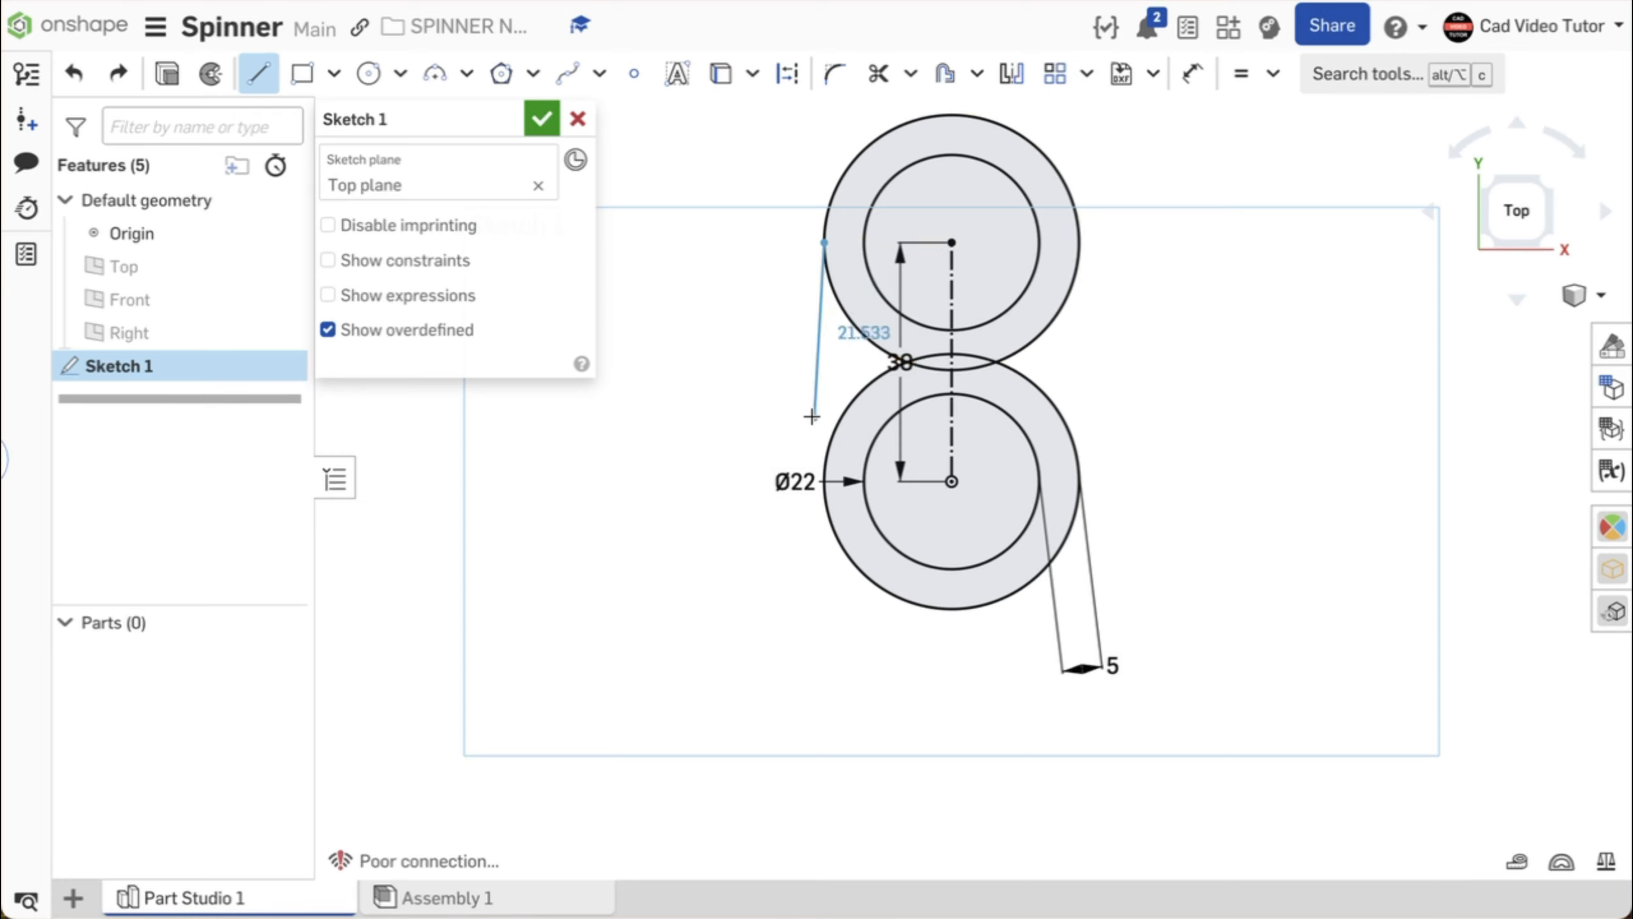
click(823, 481)
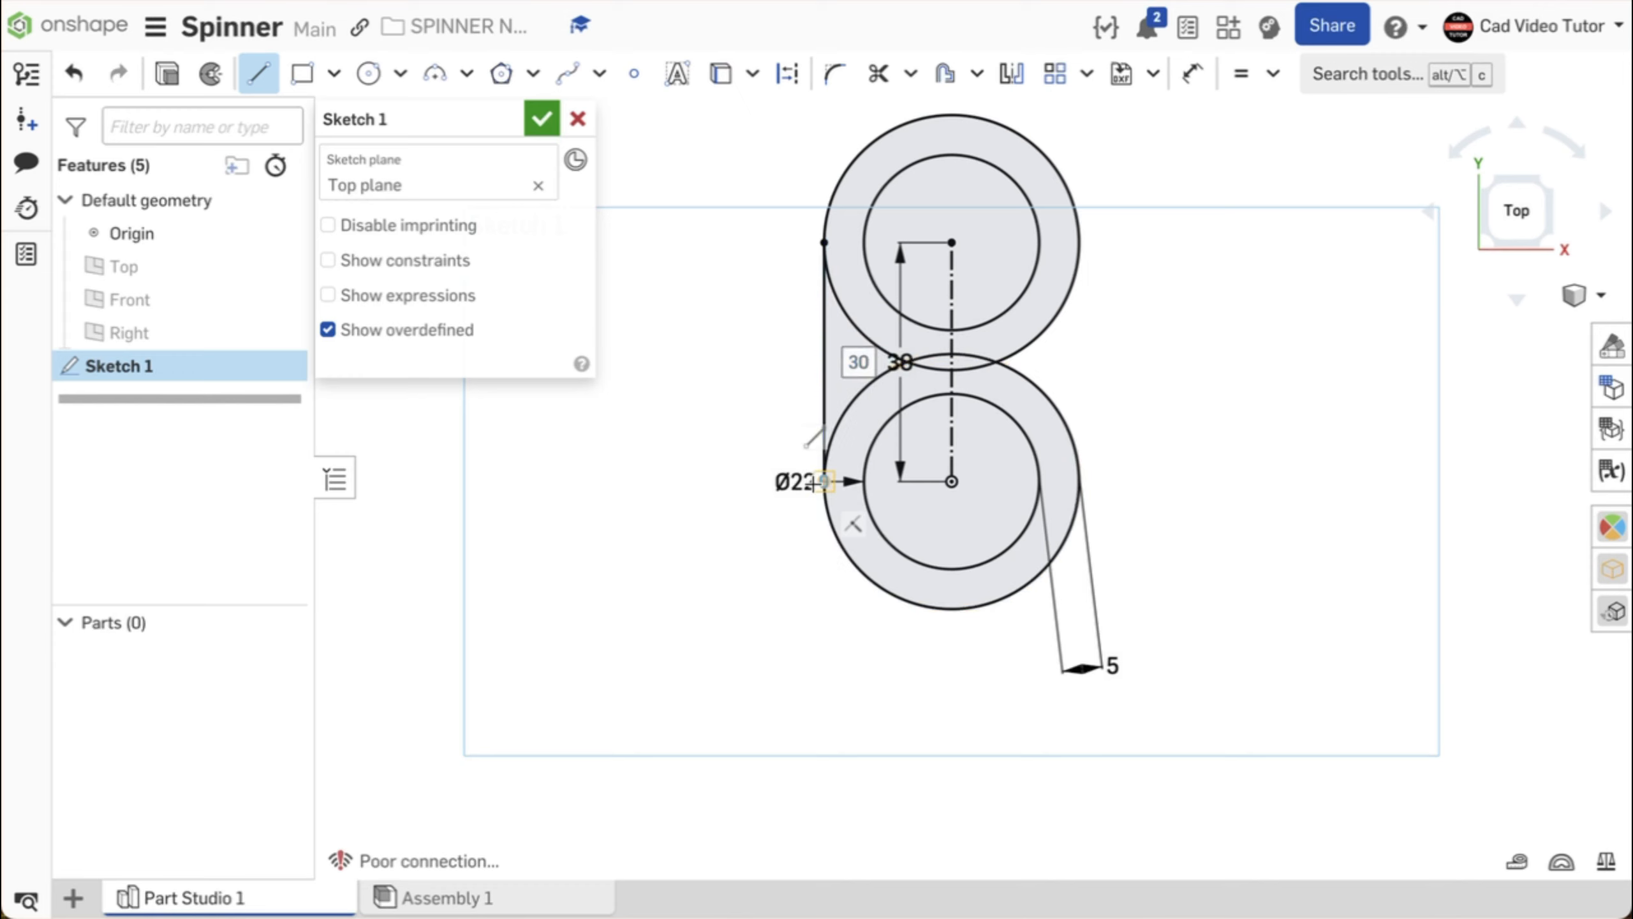
click(1080, 244)
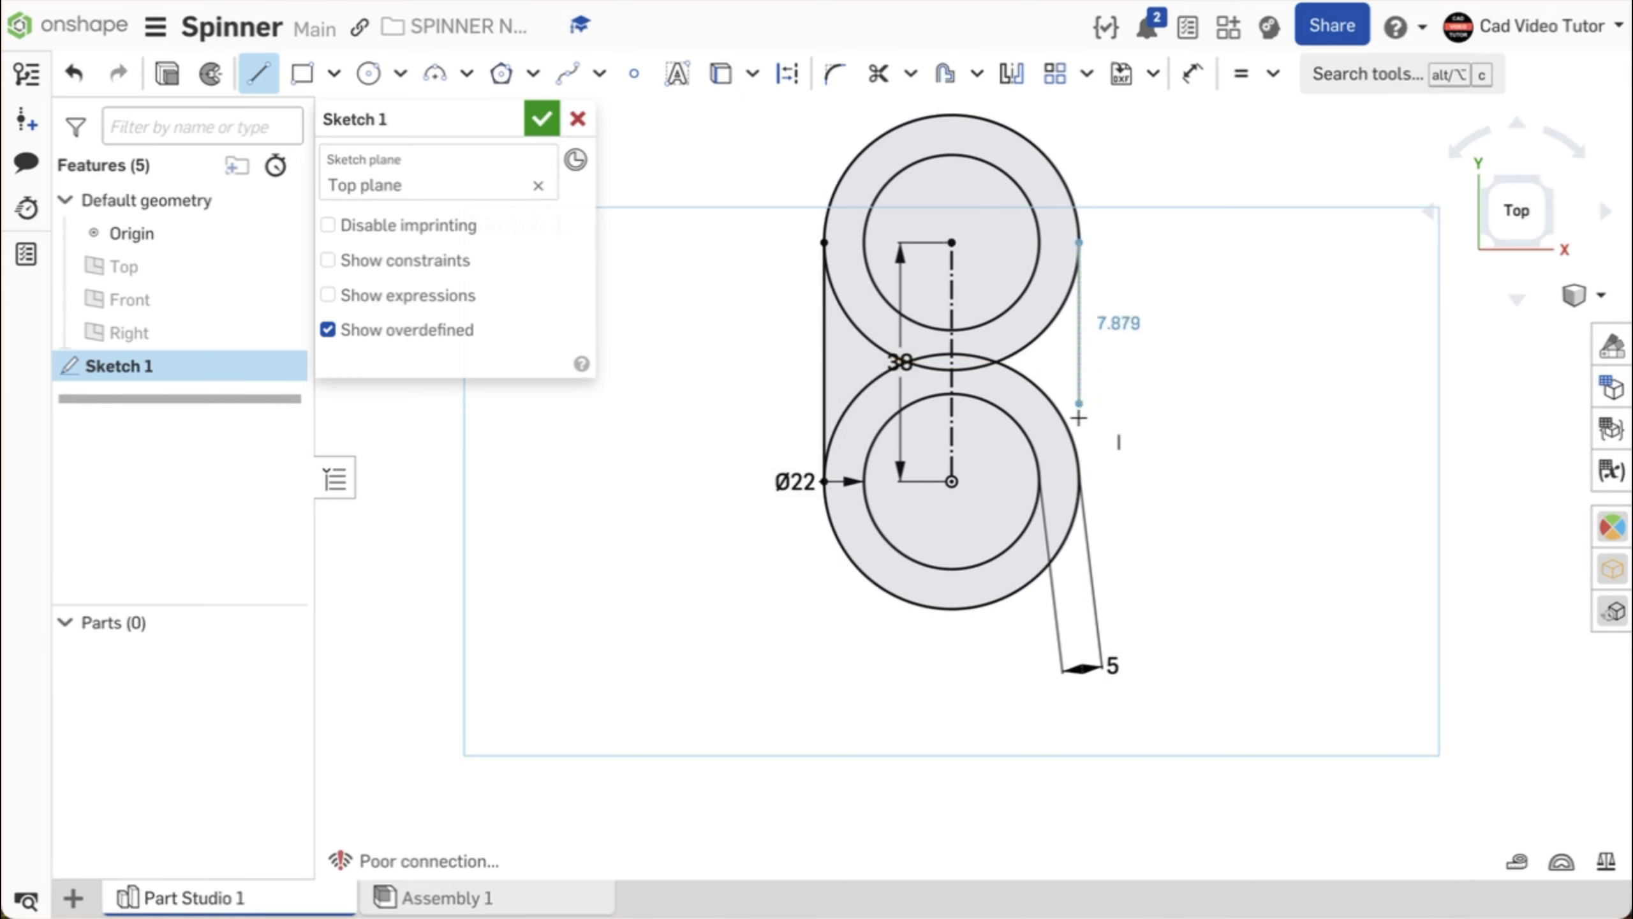
click(1081, 480)
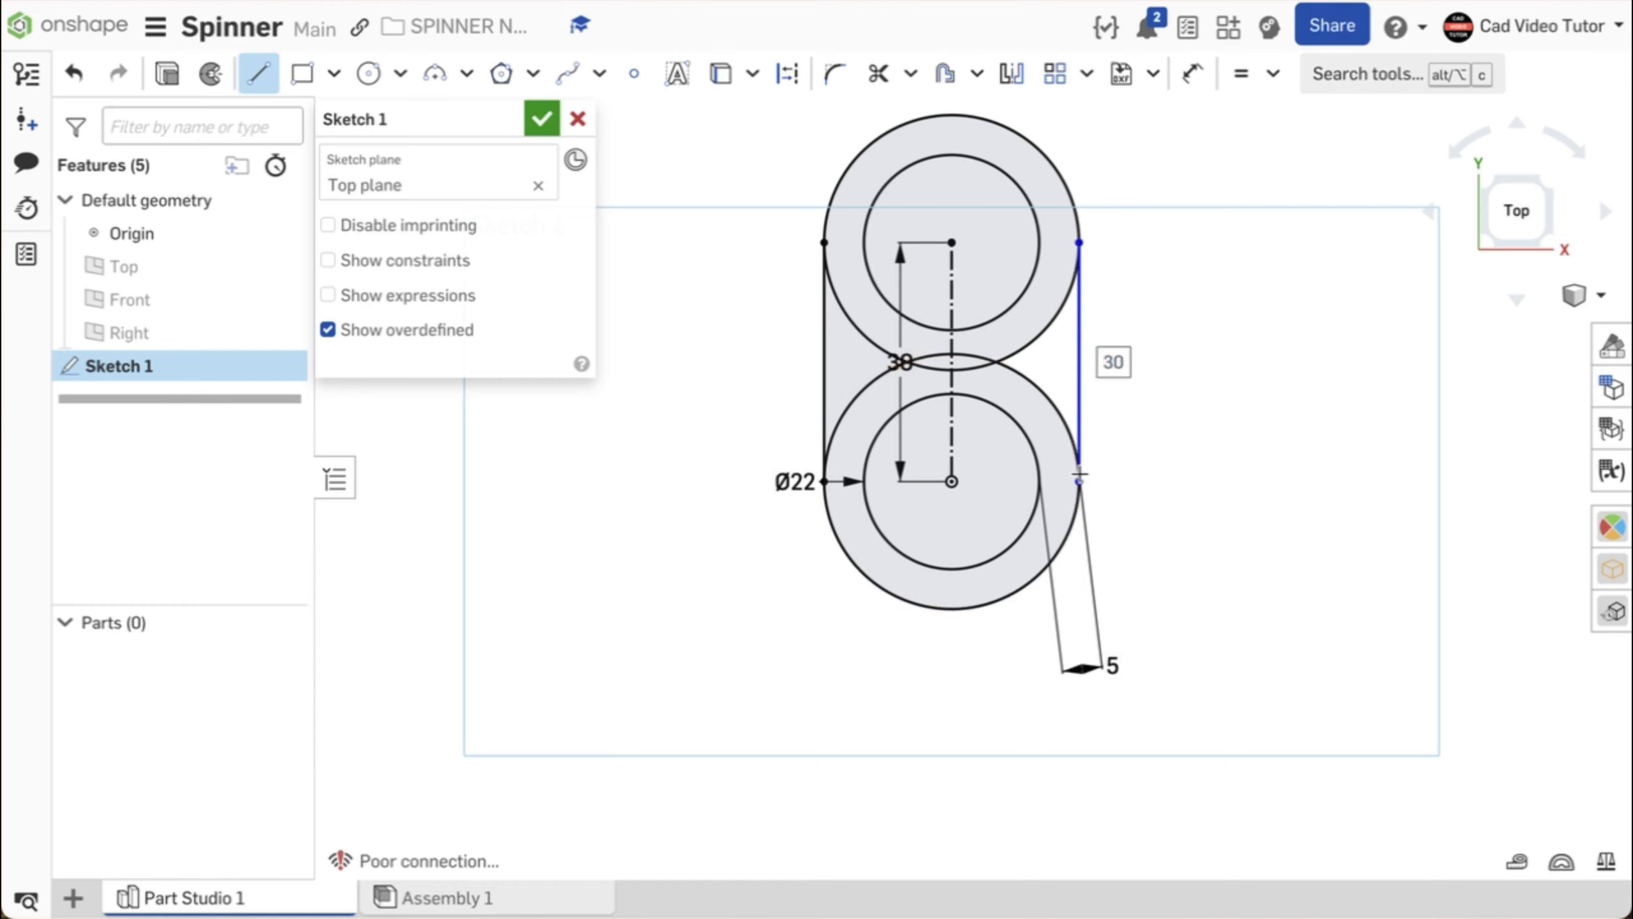
- Draw two vertical 30 mm lines joining the sides of the two inner circles and finish the sketch
click(1039, 243)
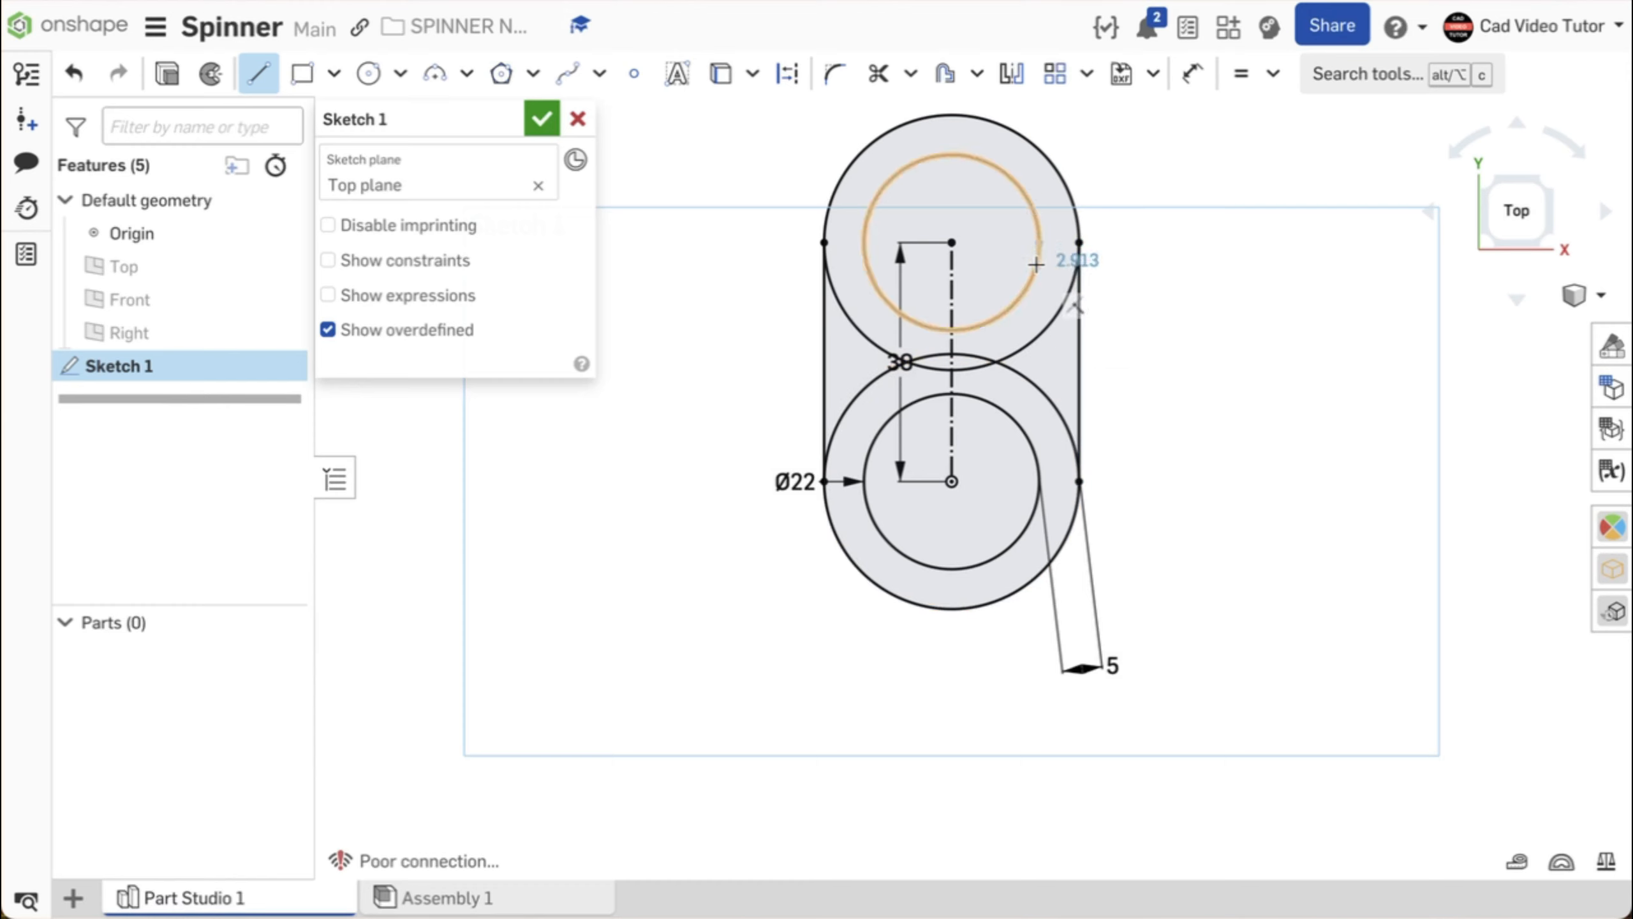
click(1039, 481)
click(863, 243)
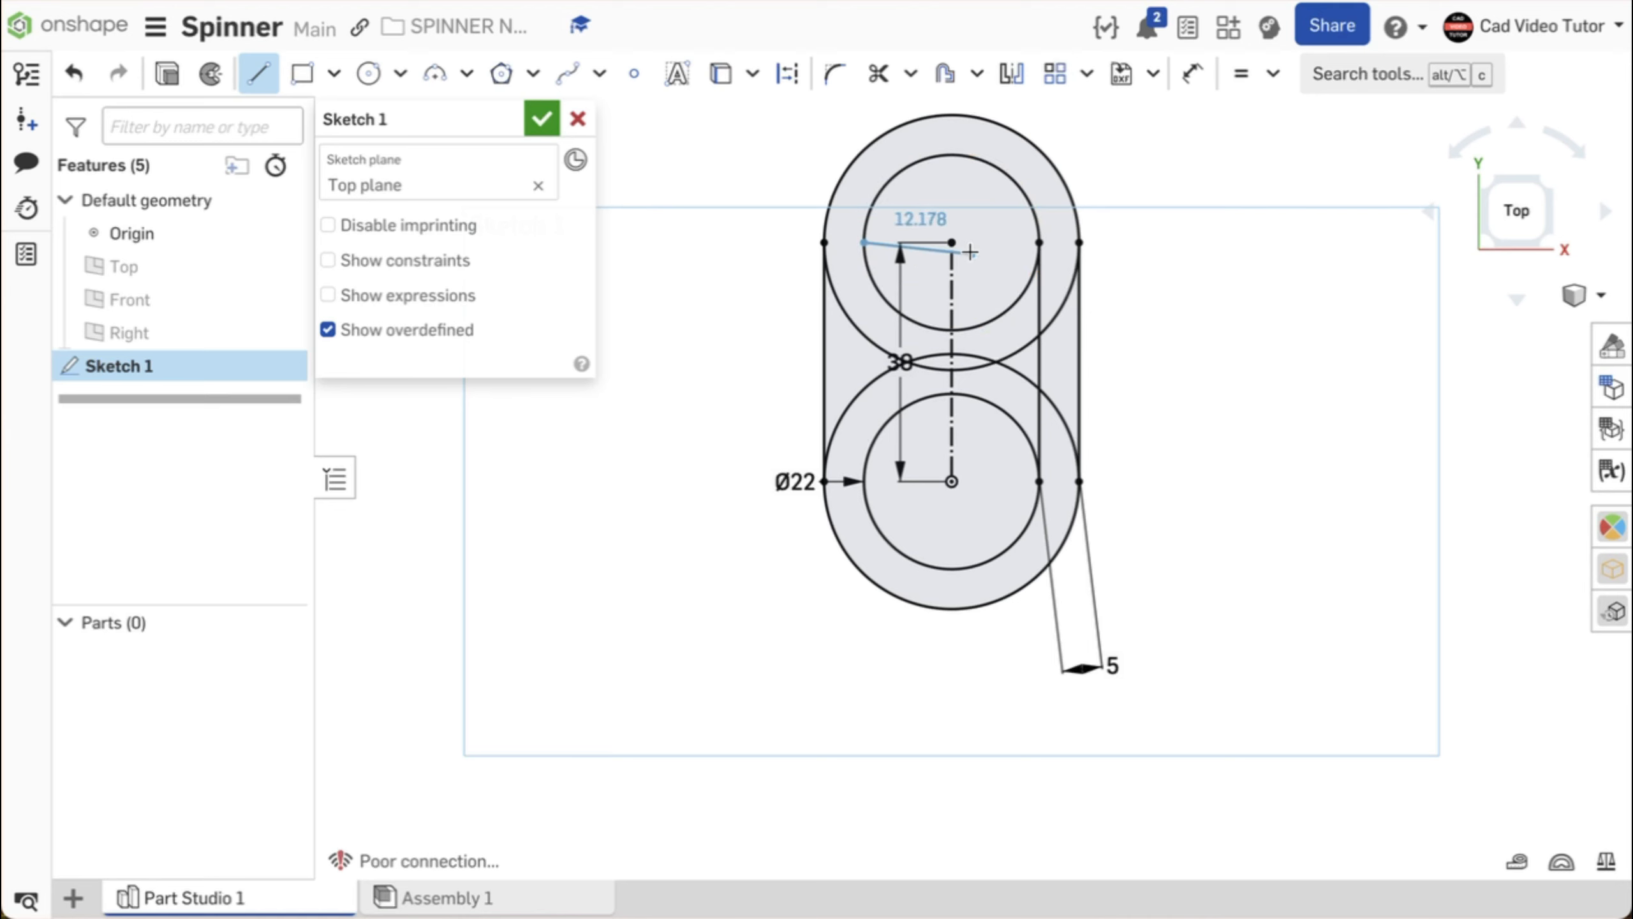
click(864, 481)
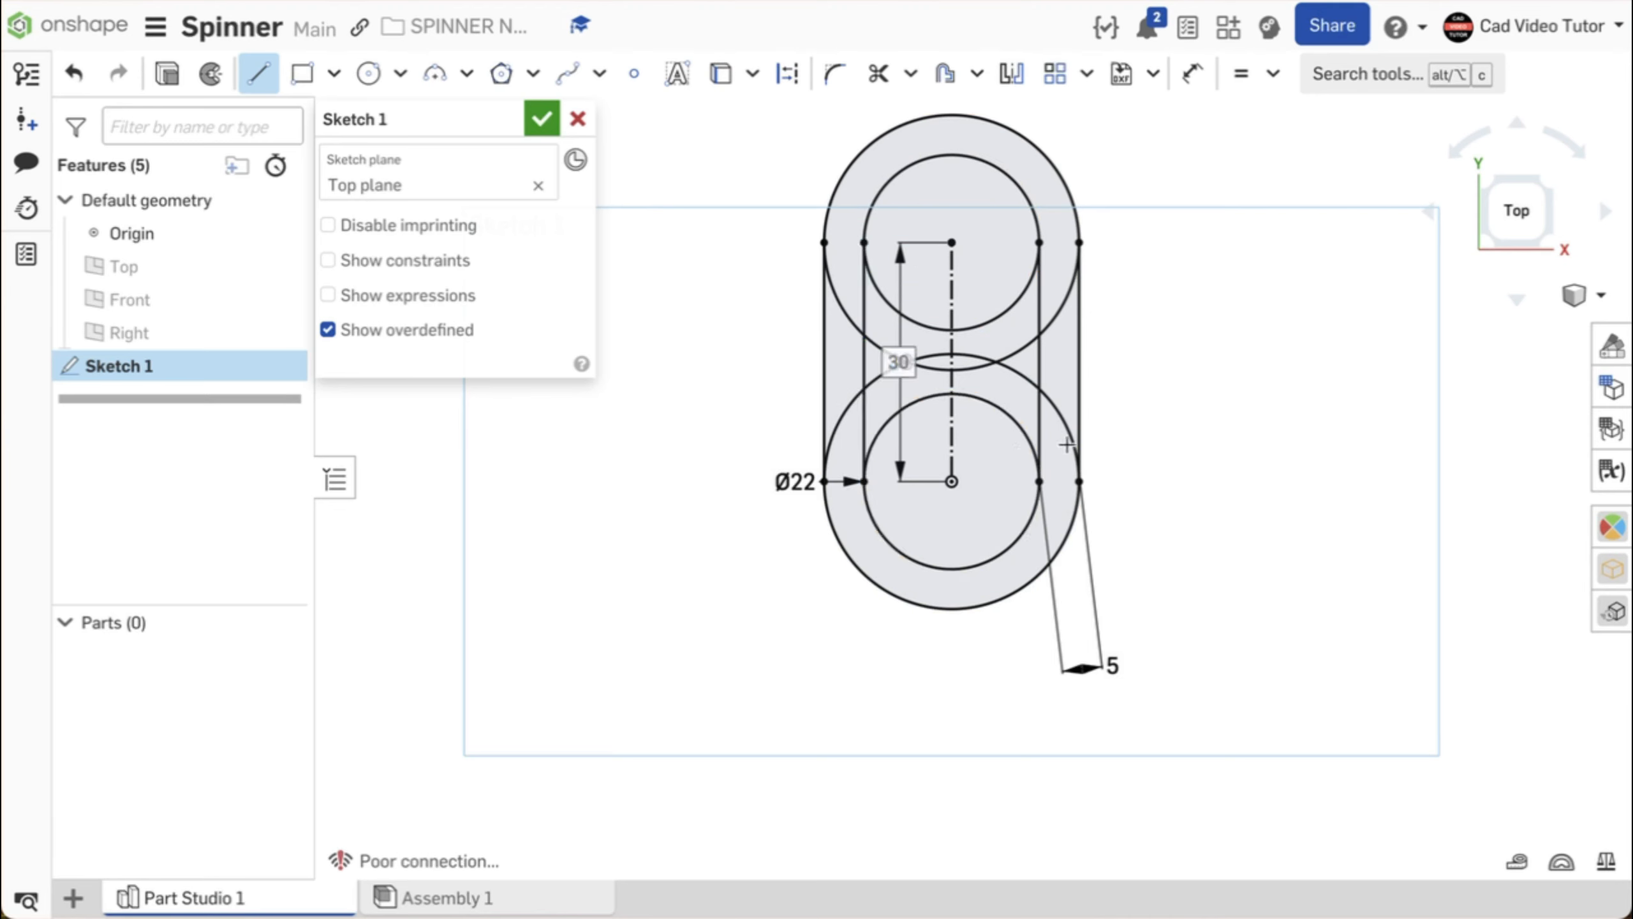
key(Escape)
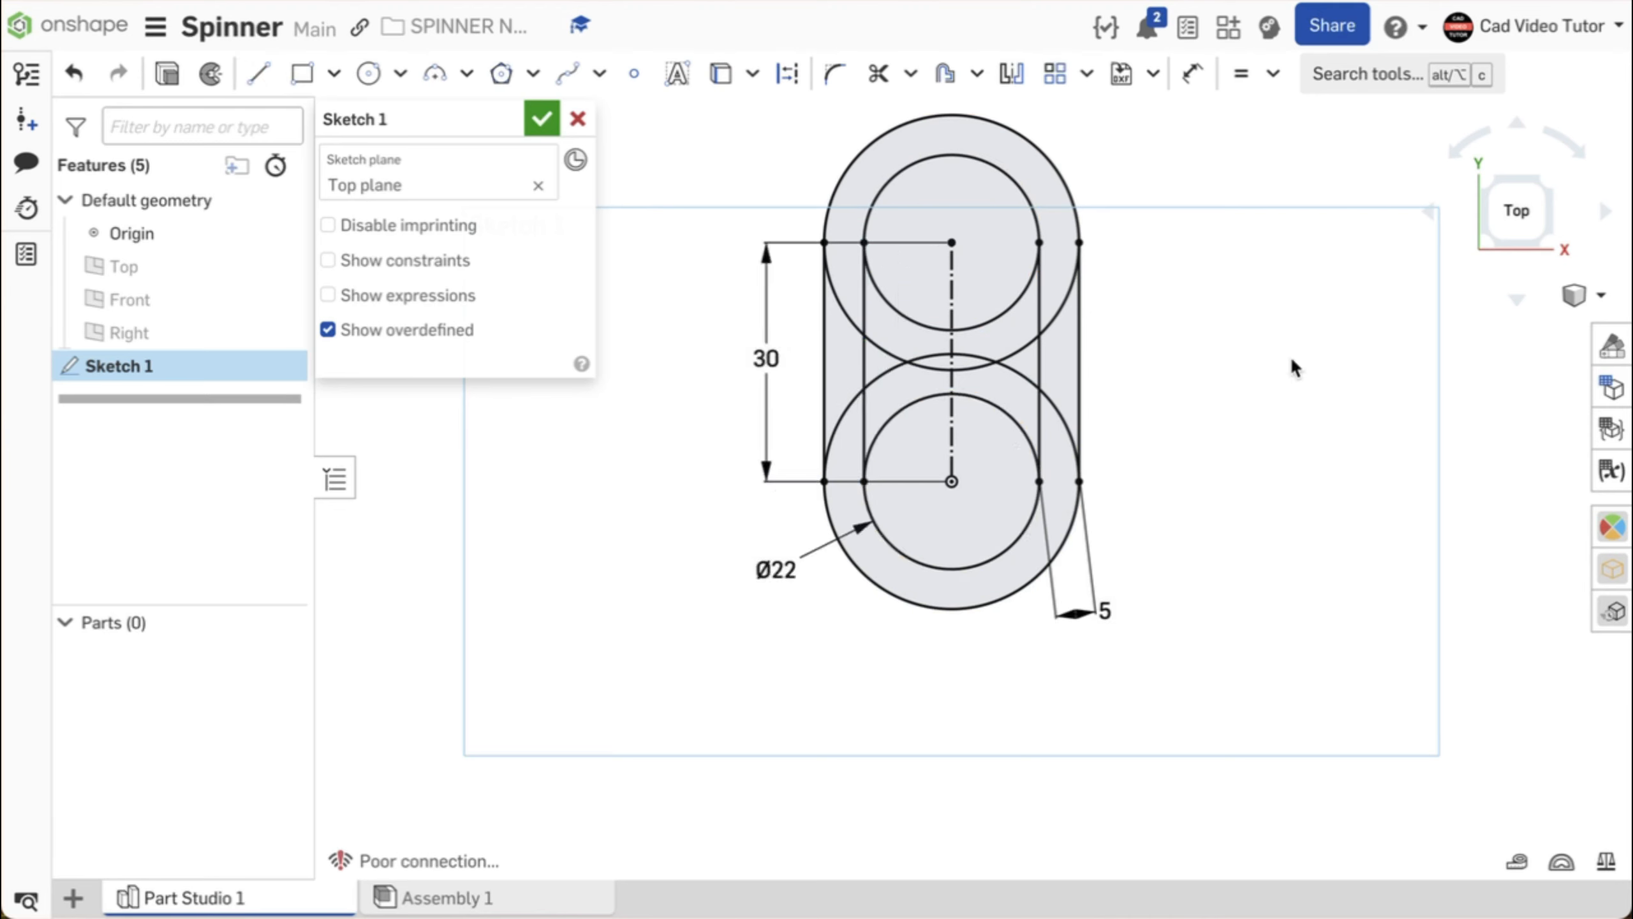
click(540, 118)
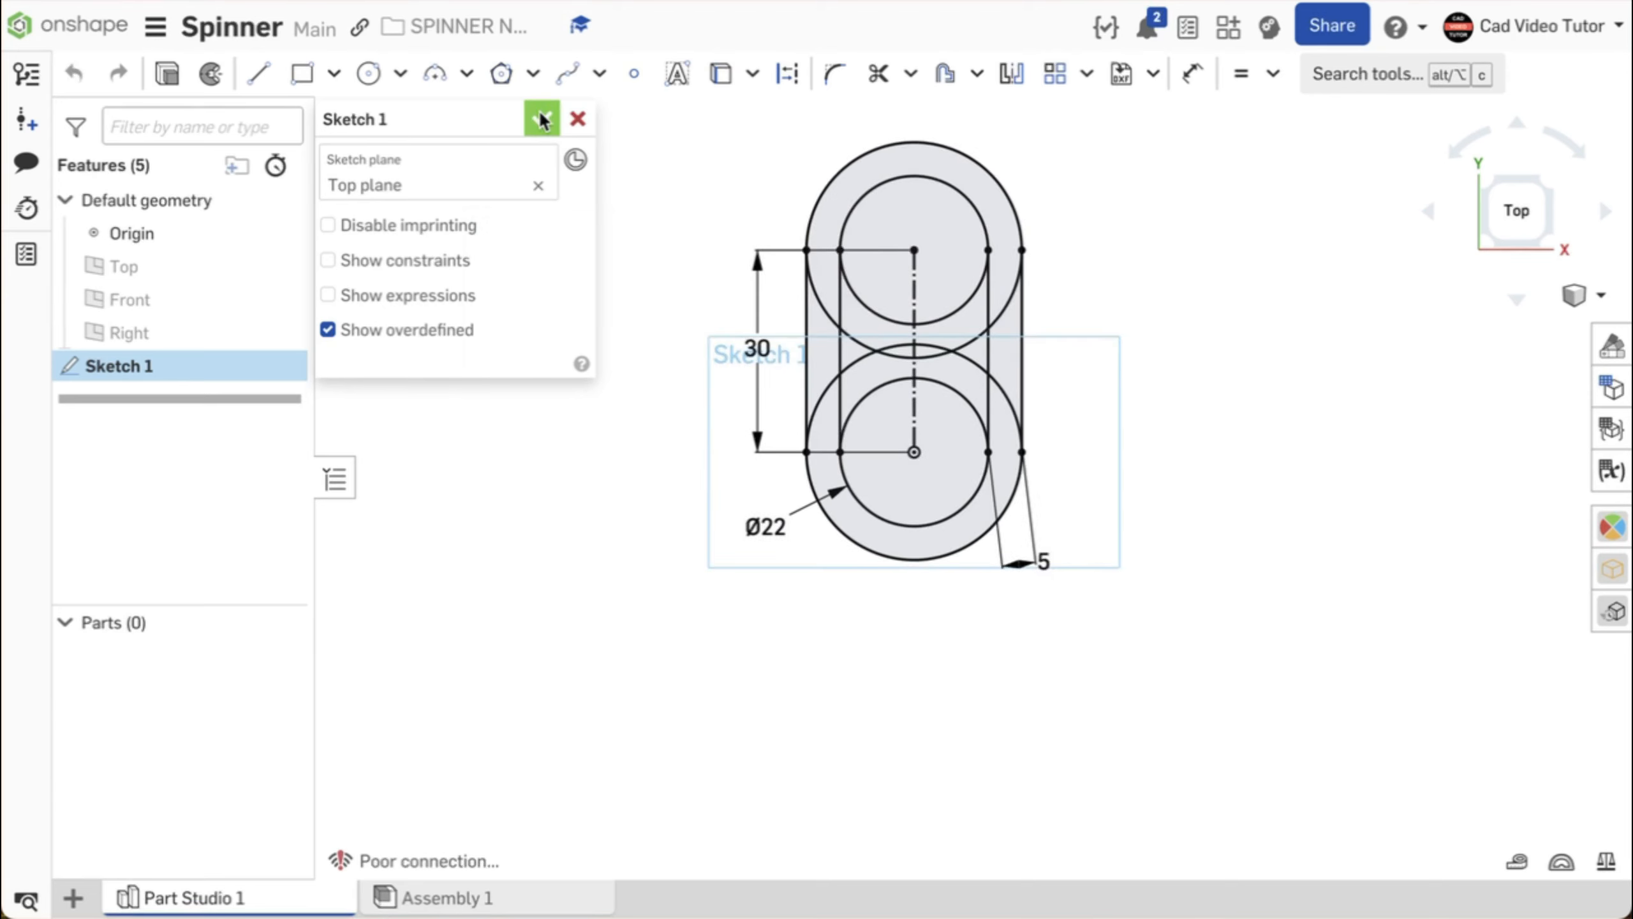
- Set up a new solid blind extrude with a depth of 7 mm in isometric view
right_click(569, 165)
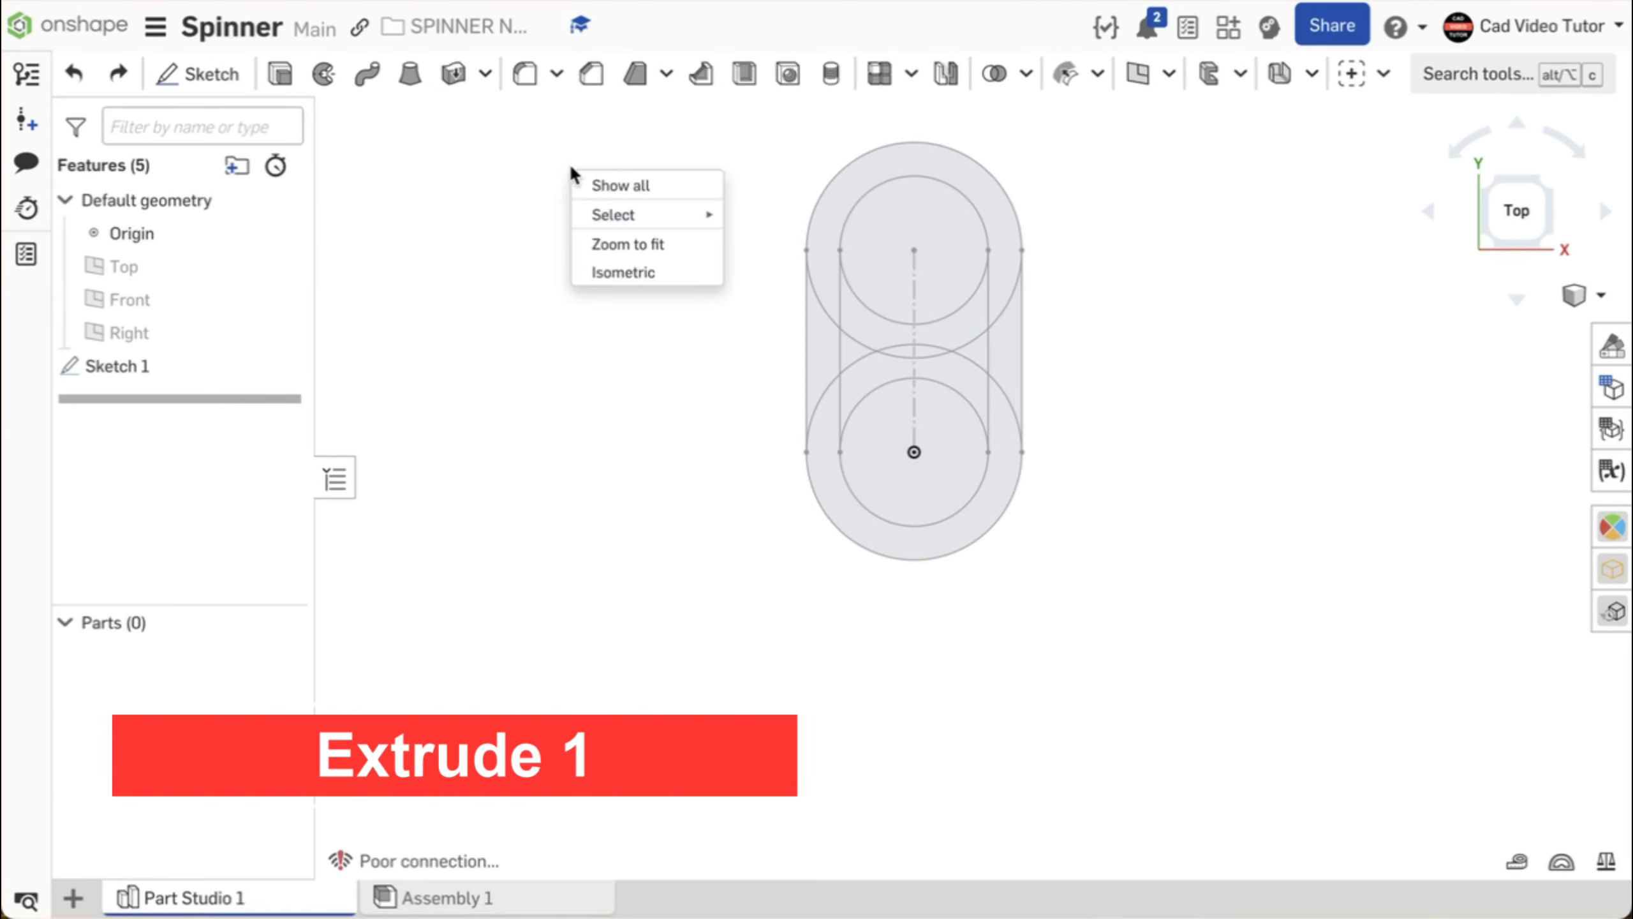
click(640, 274)
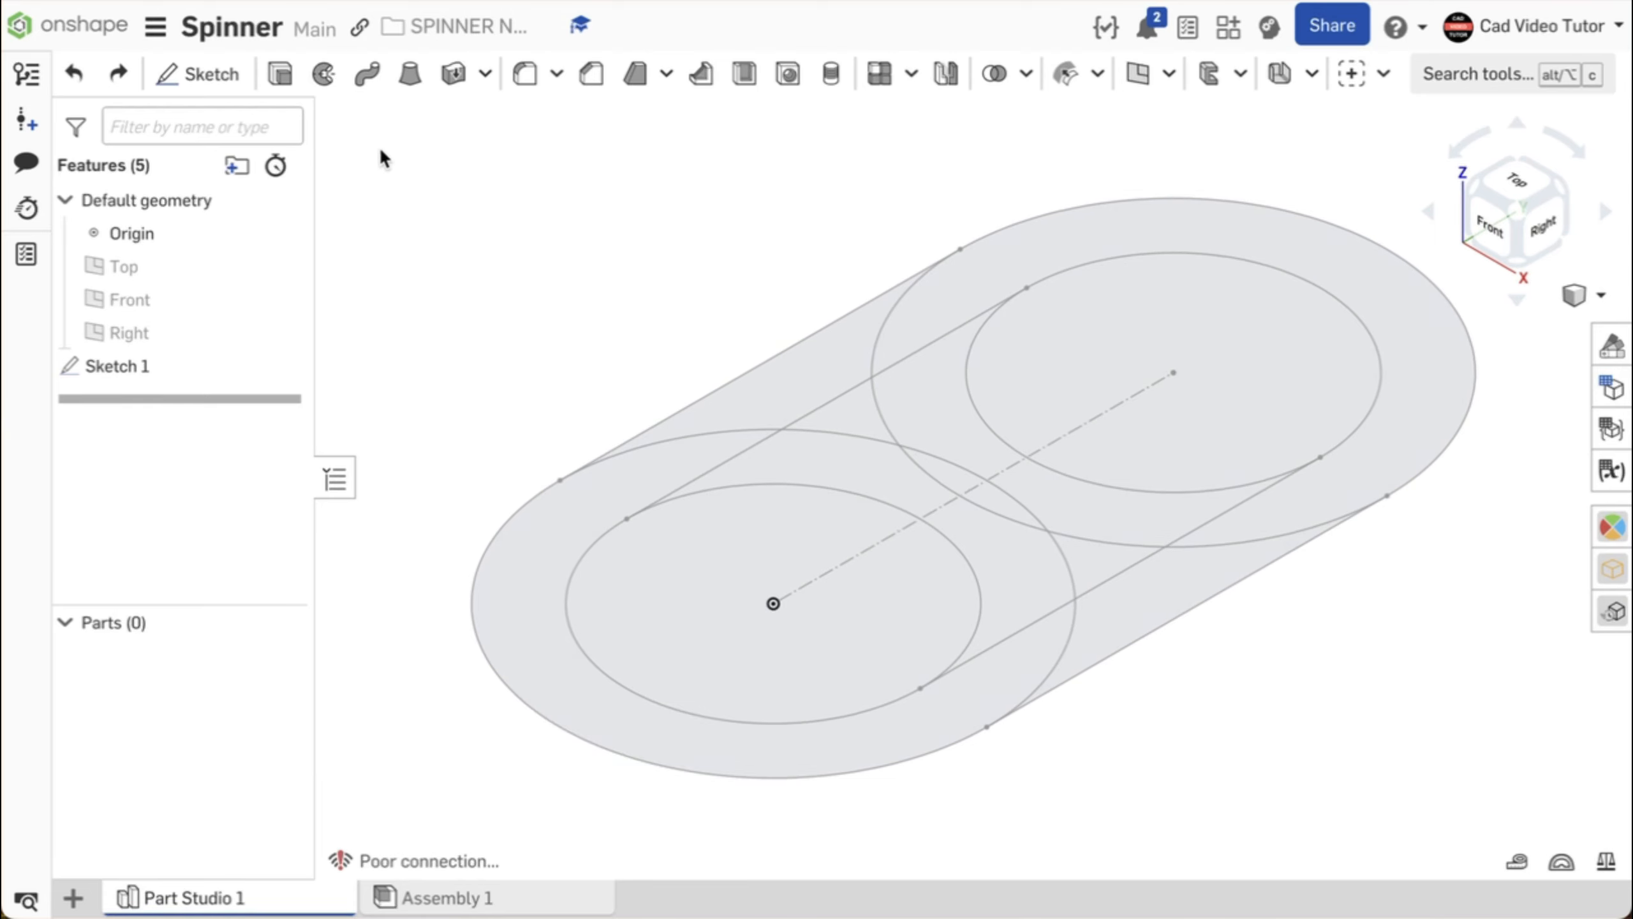
click(279, 74)
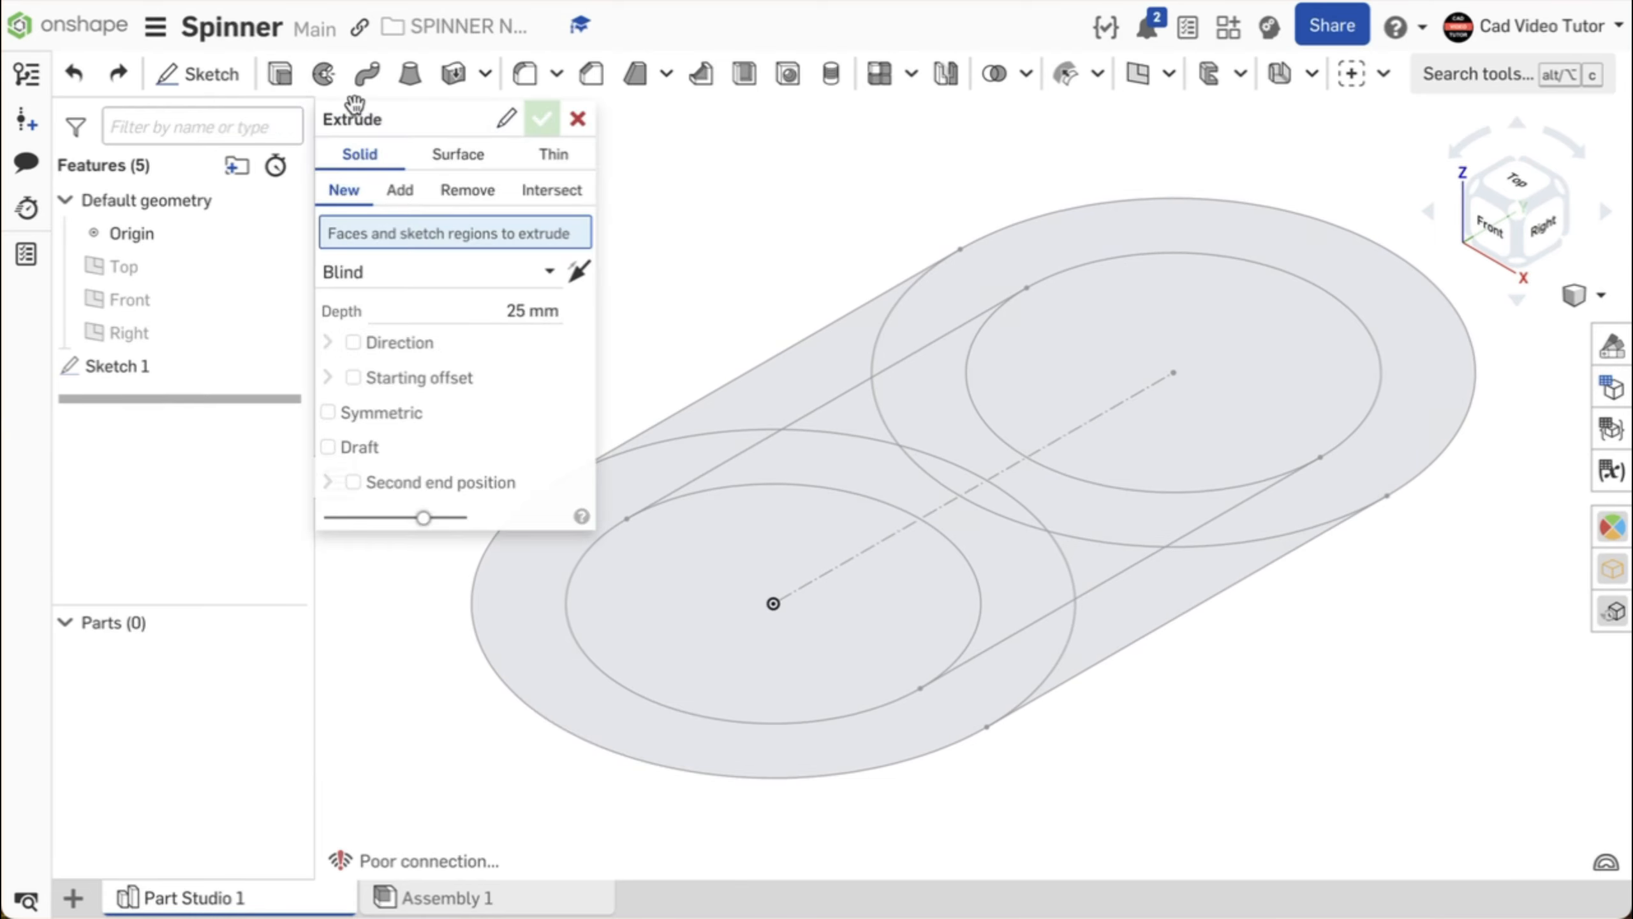
click(491, 312)
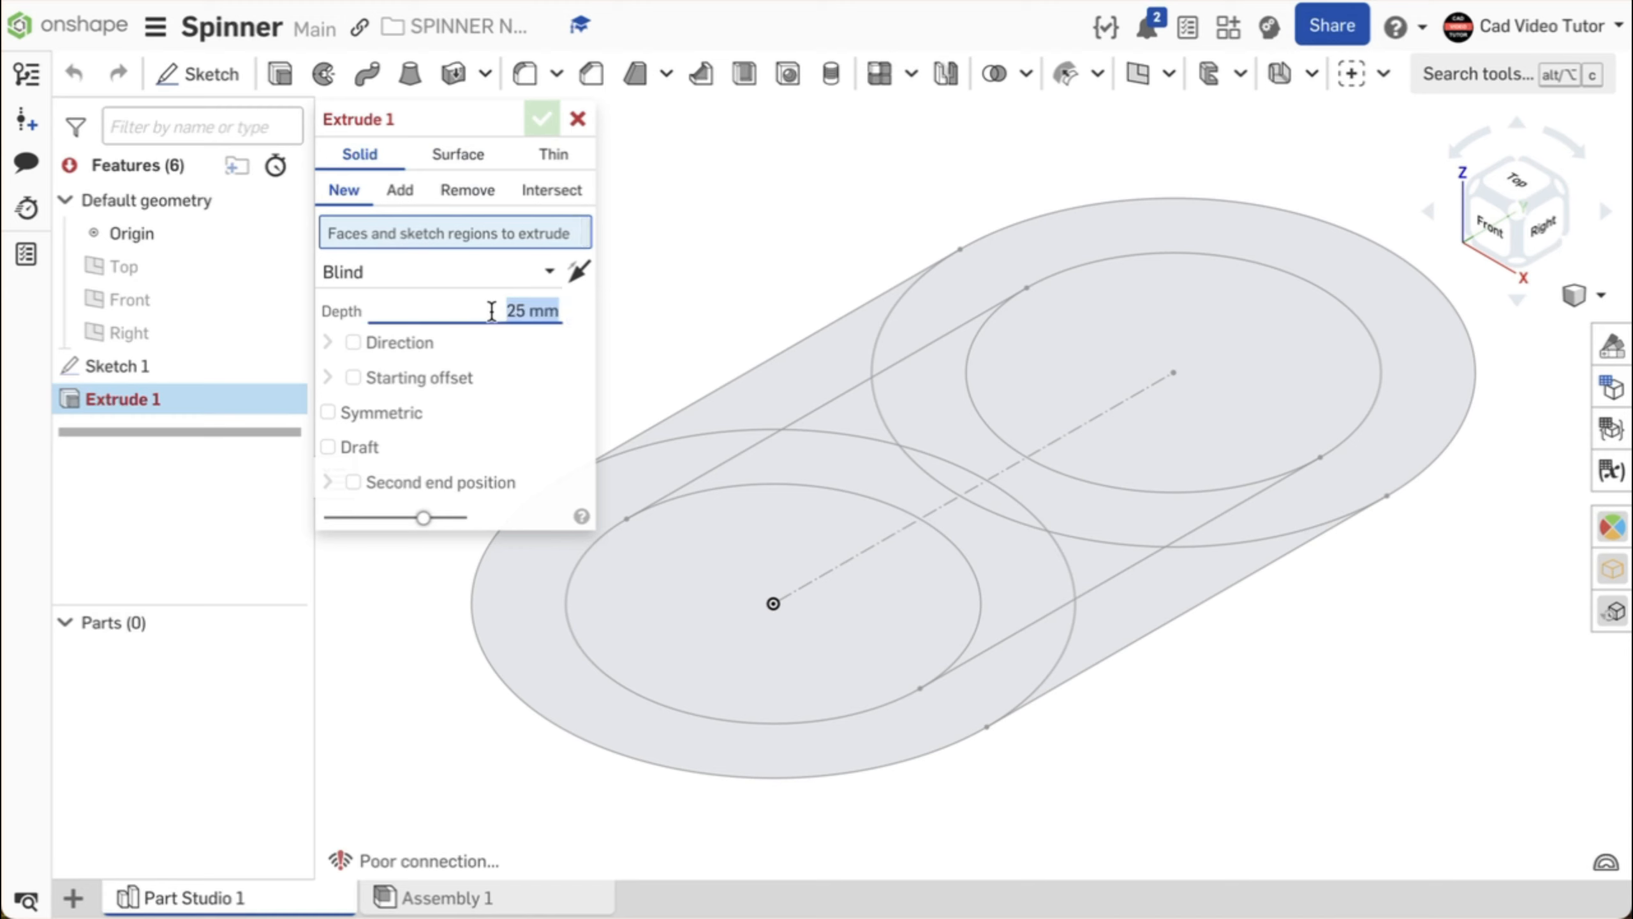
text(7)
key(Return)
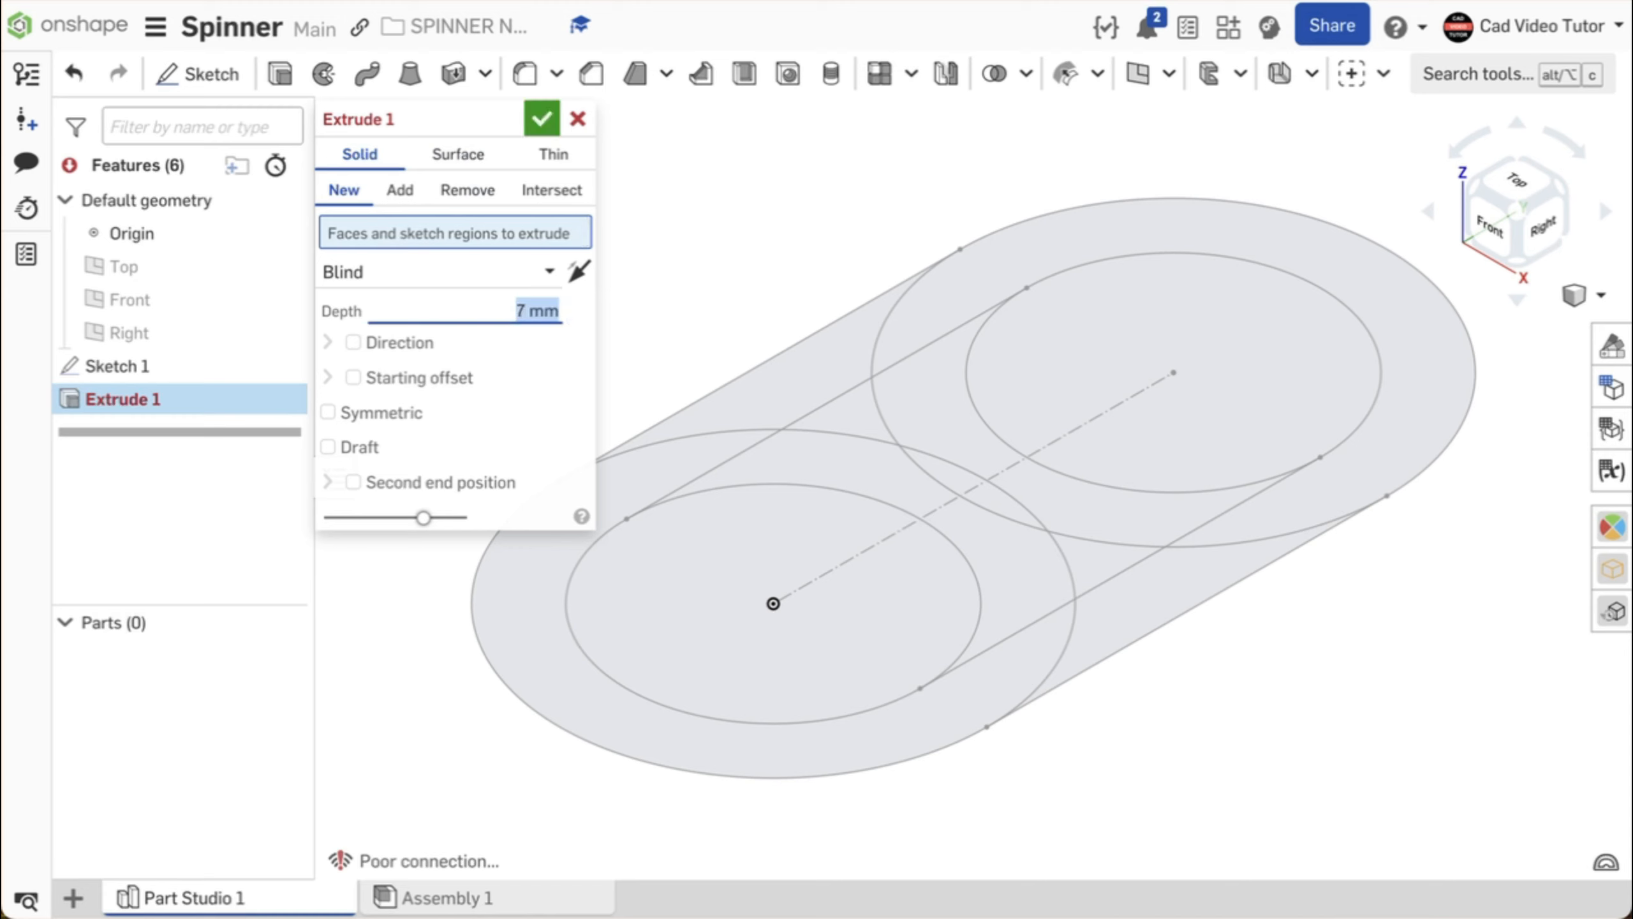
- Extrude the rim and middle sketch regions as one body, leaving the two circular holes and two small triangular gaps open
click(648, 469)
click(839, 360)
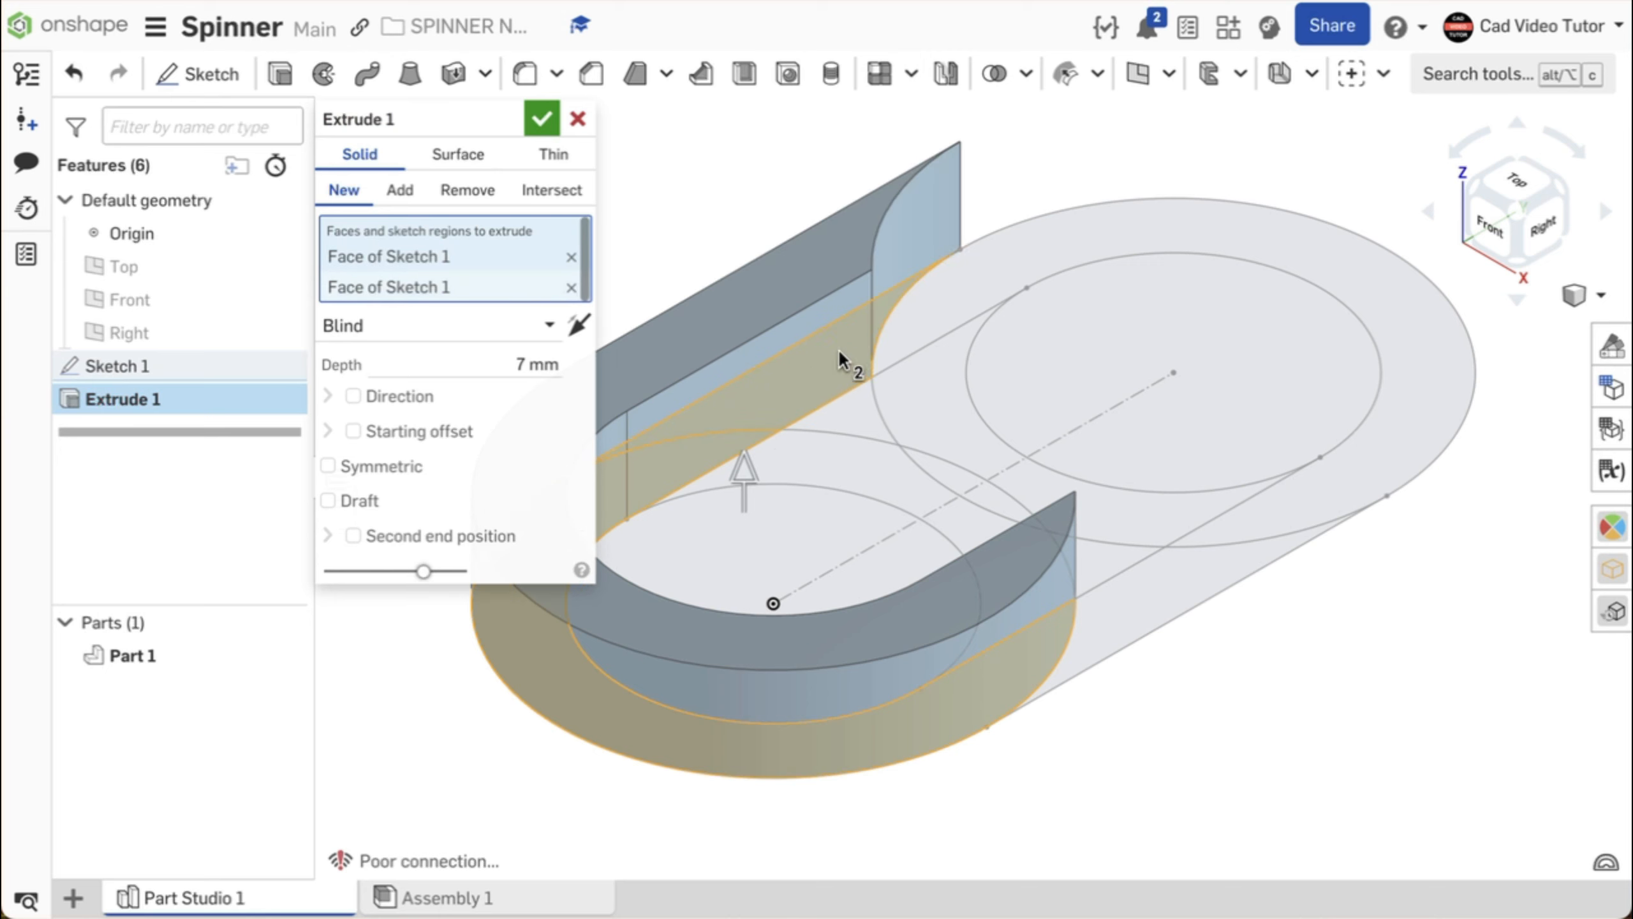
click(1112, 234)
click(1185, 564)
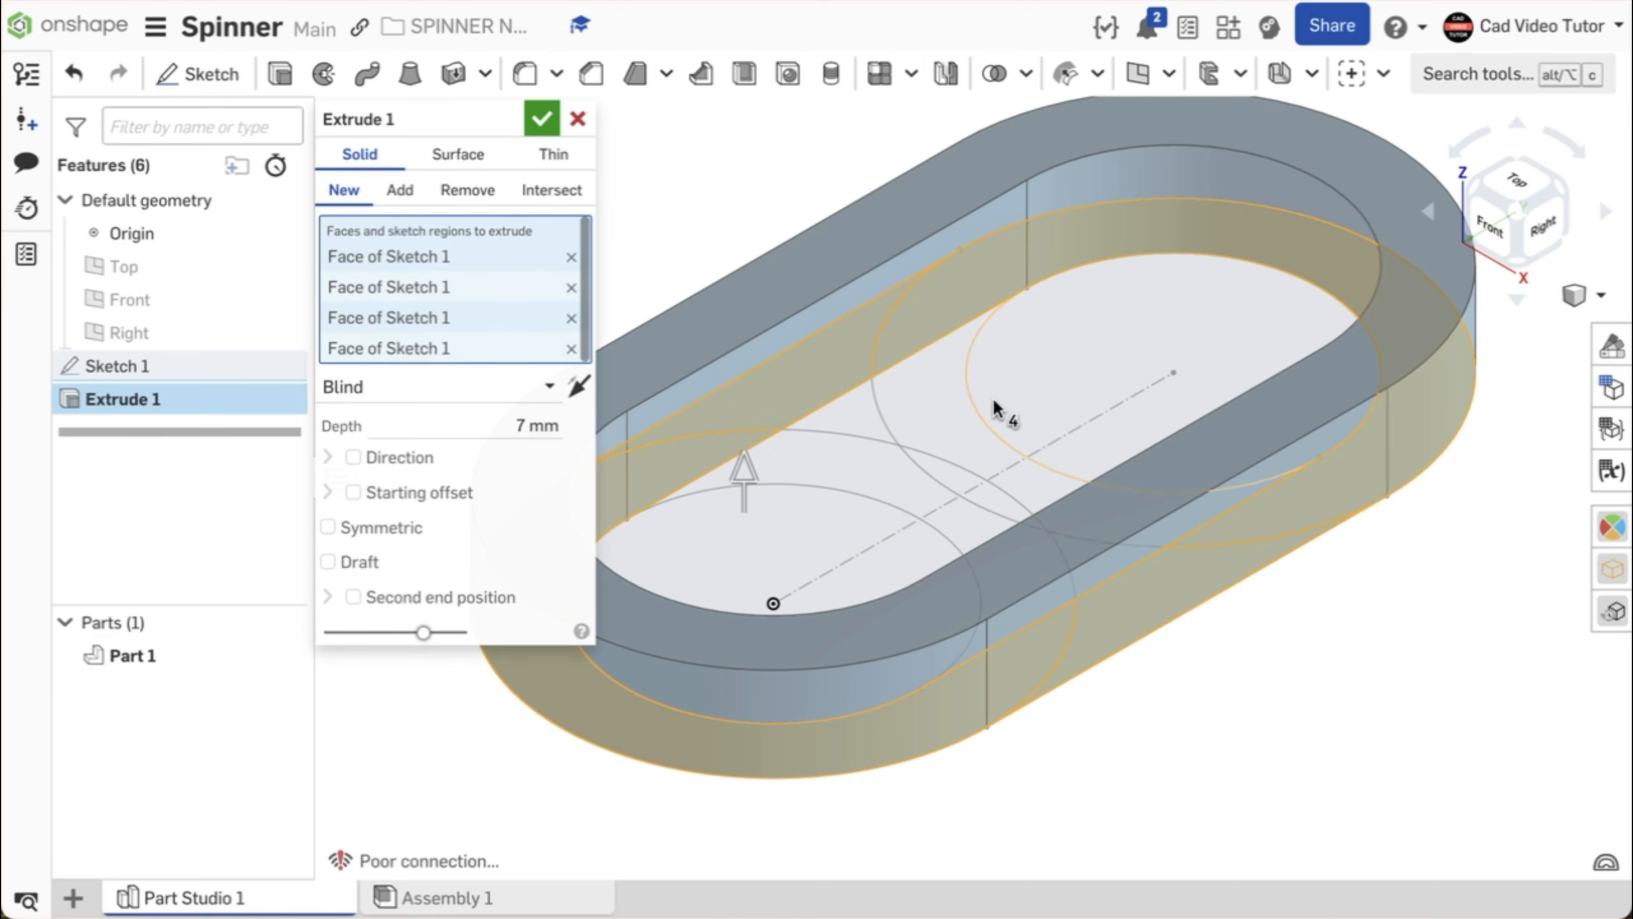
right_drag(993, 408, 1029, 452)
click(1023, 531)
click(909, 534)
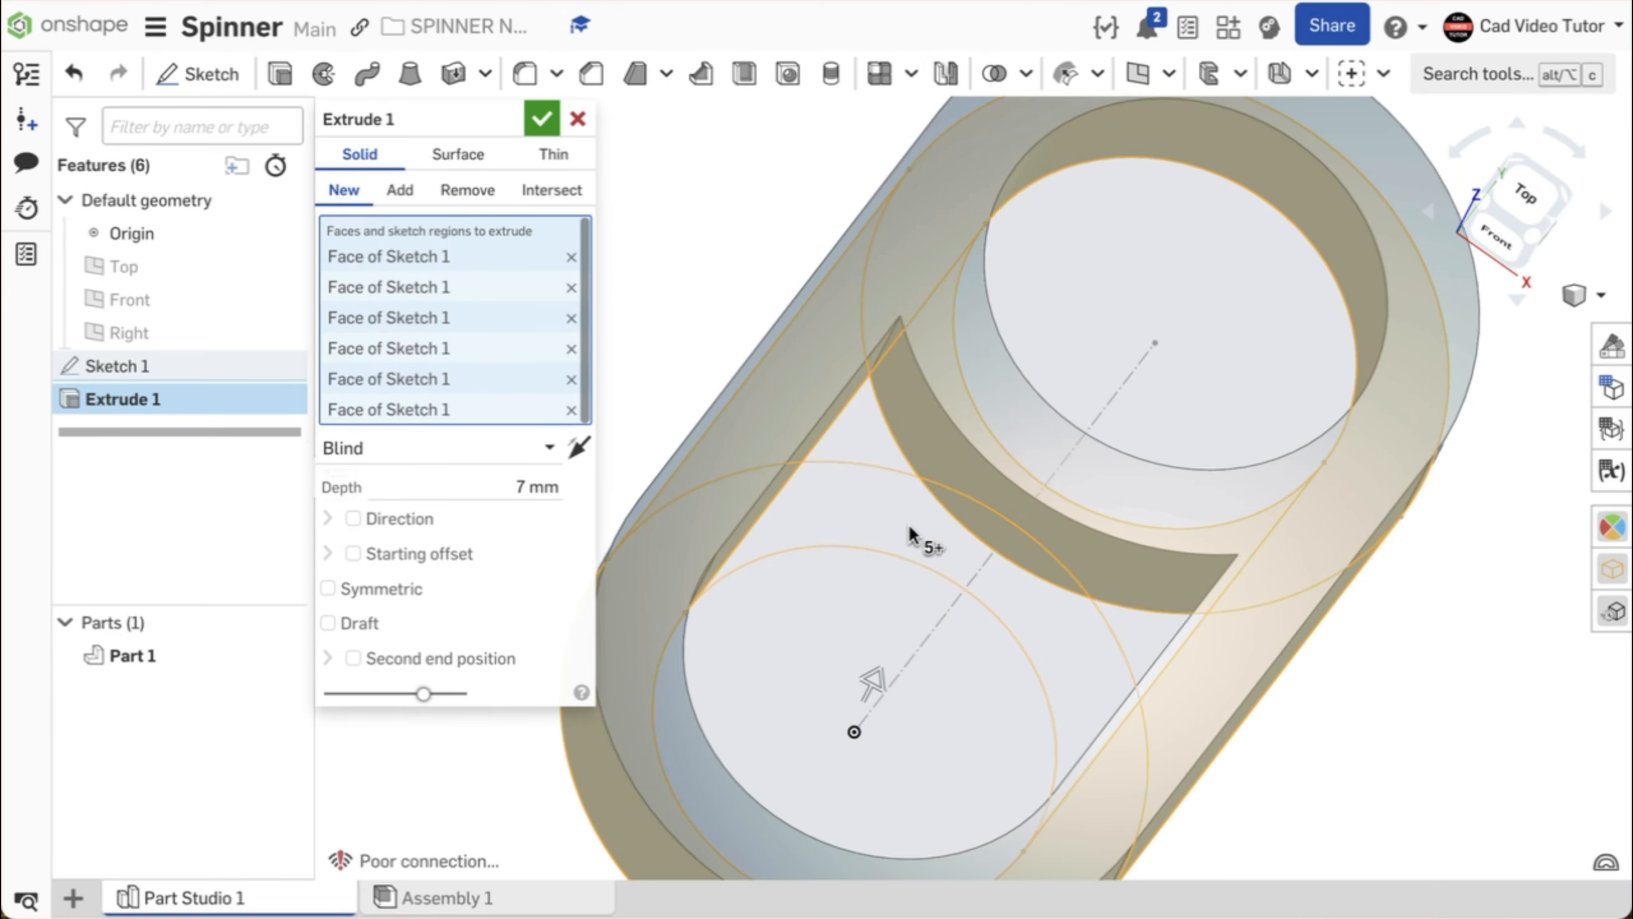
click(896, 526)
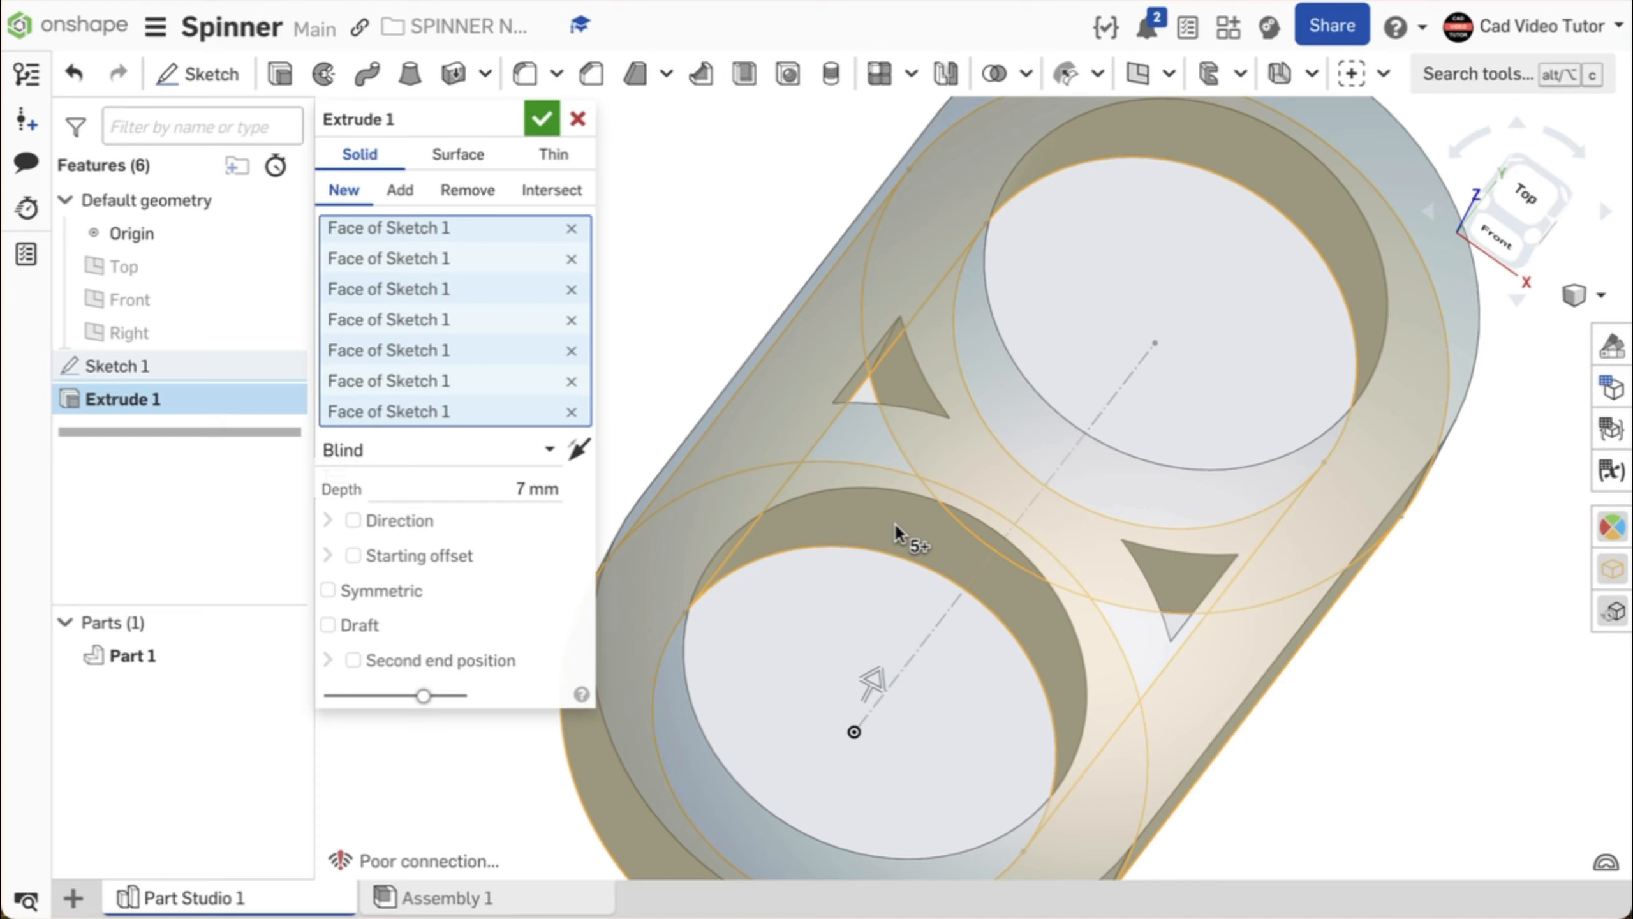
scroll(895, 523, down, 5)
right_drag(1203, 612, 1304, 523)
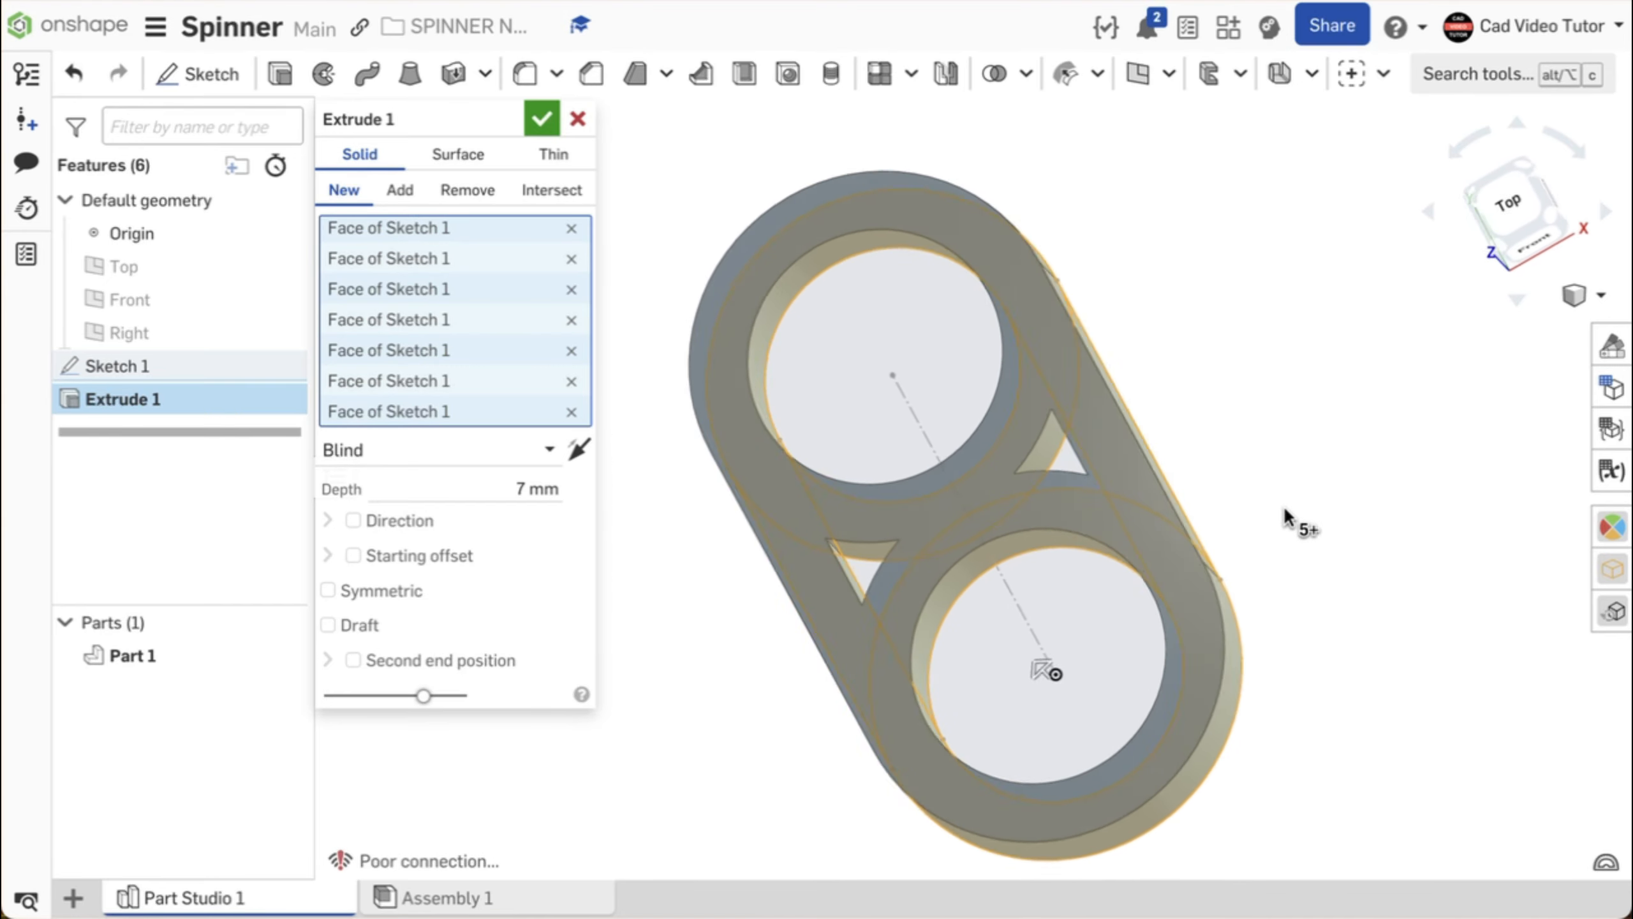
click(547, 116)
- Set up a circular part pattern in isometric view with the extruded two-ring body as the entity to pattern
right_click(542, 222)
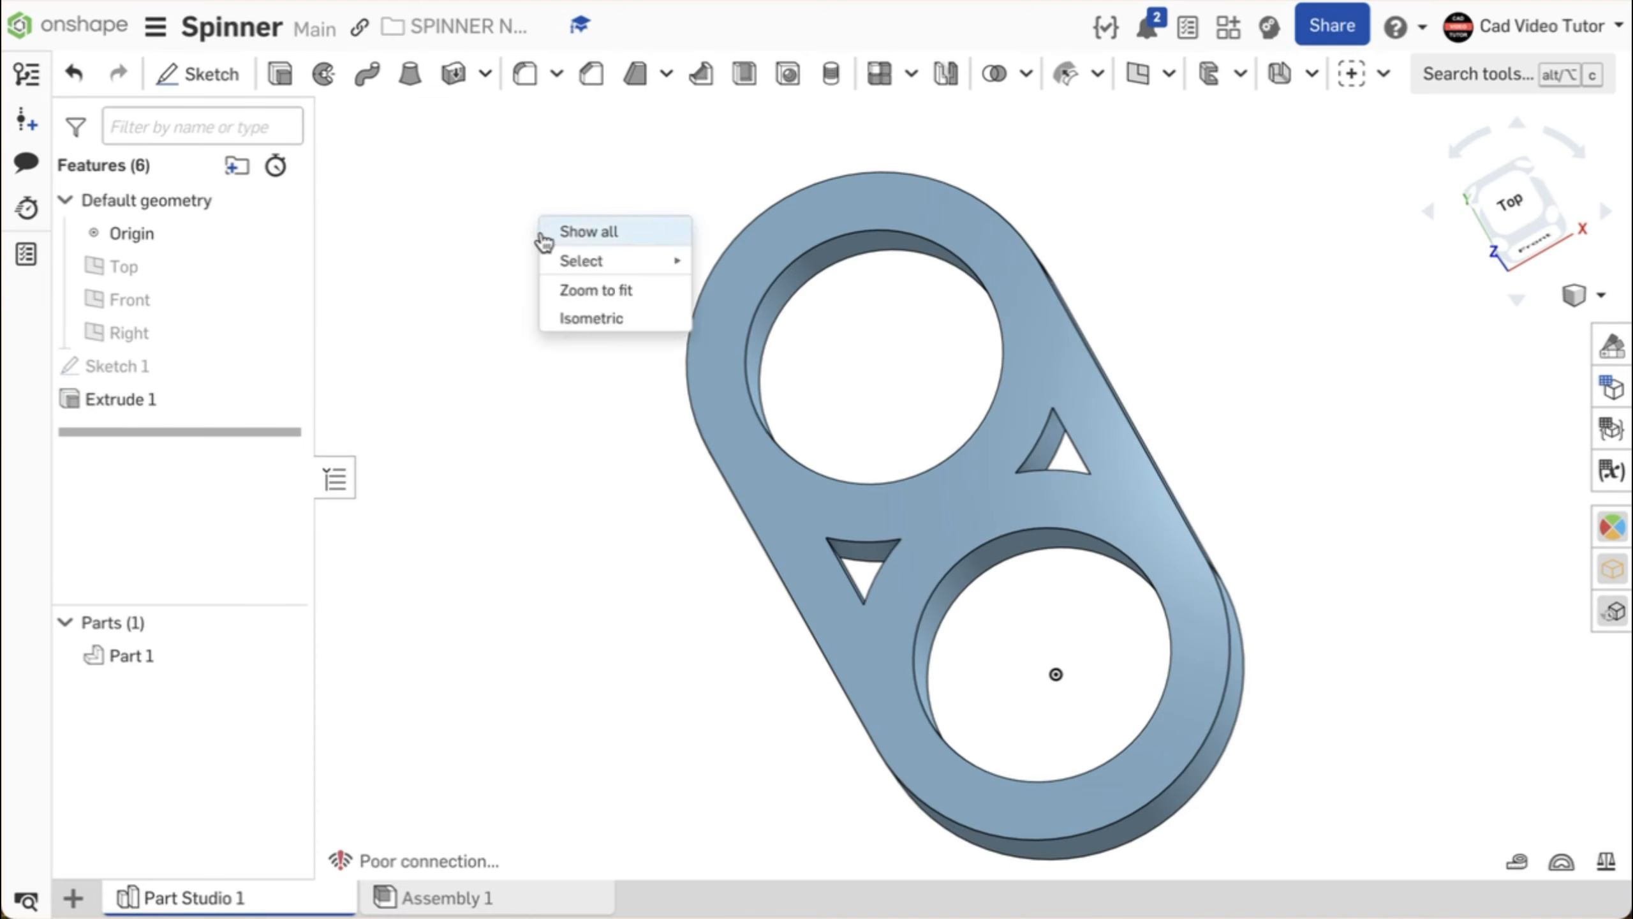
click(557, 319)
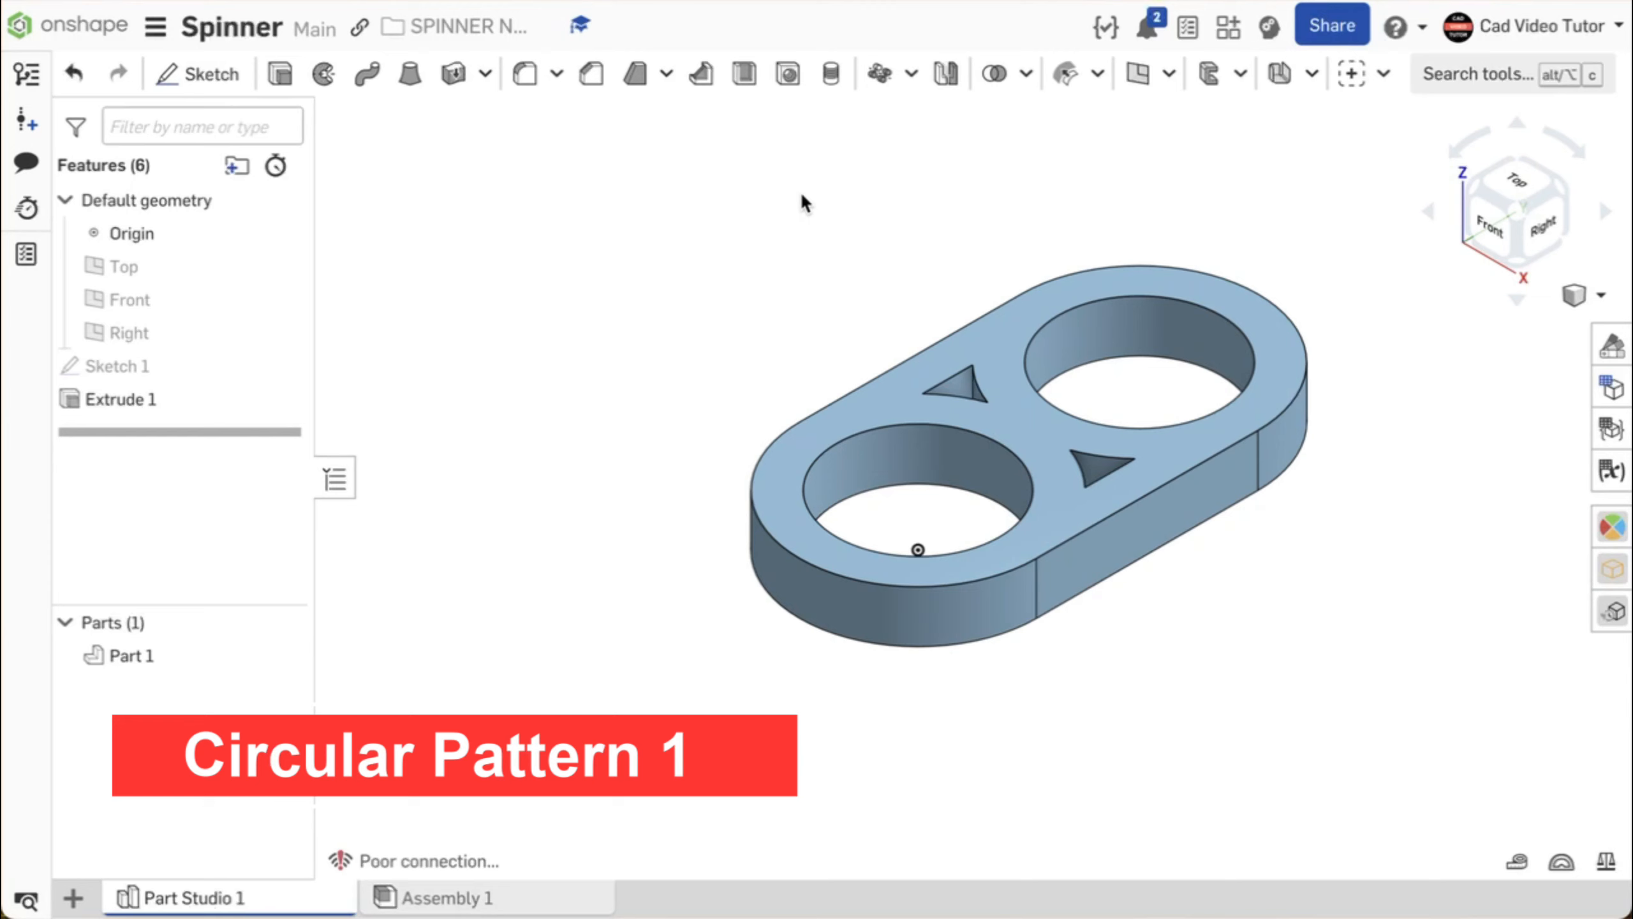
click(911, 72)
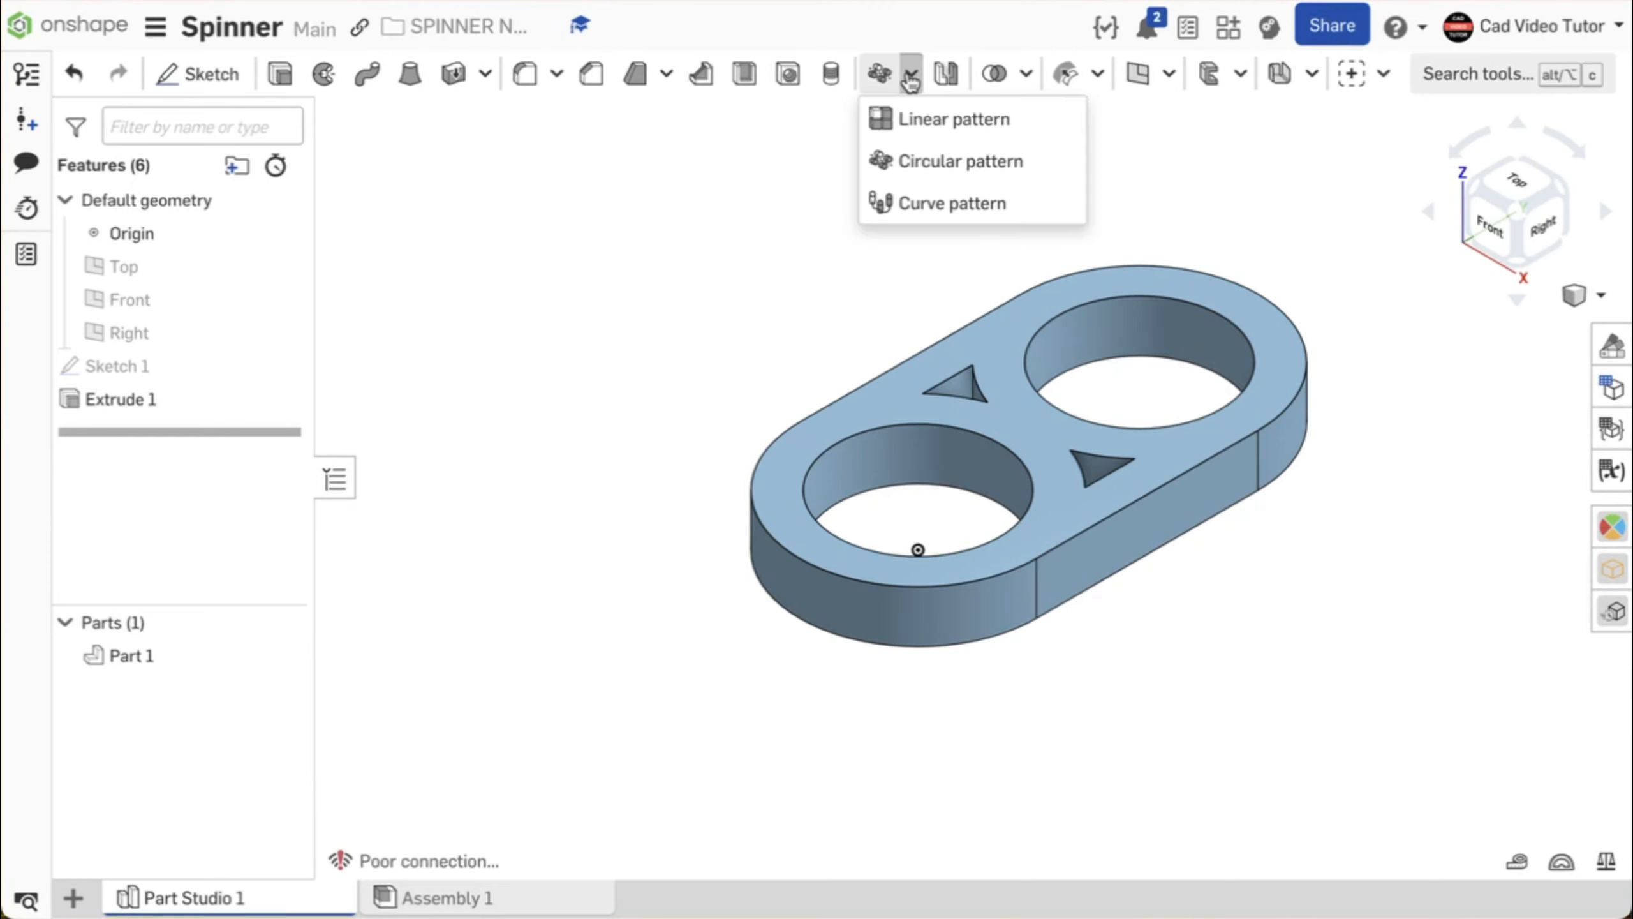
click(919, 162)
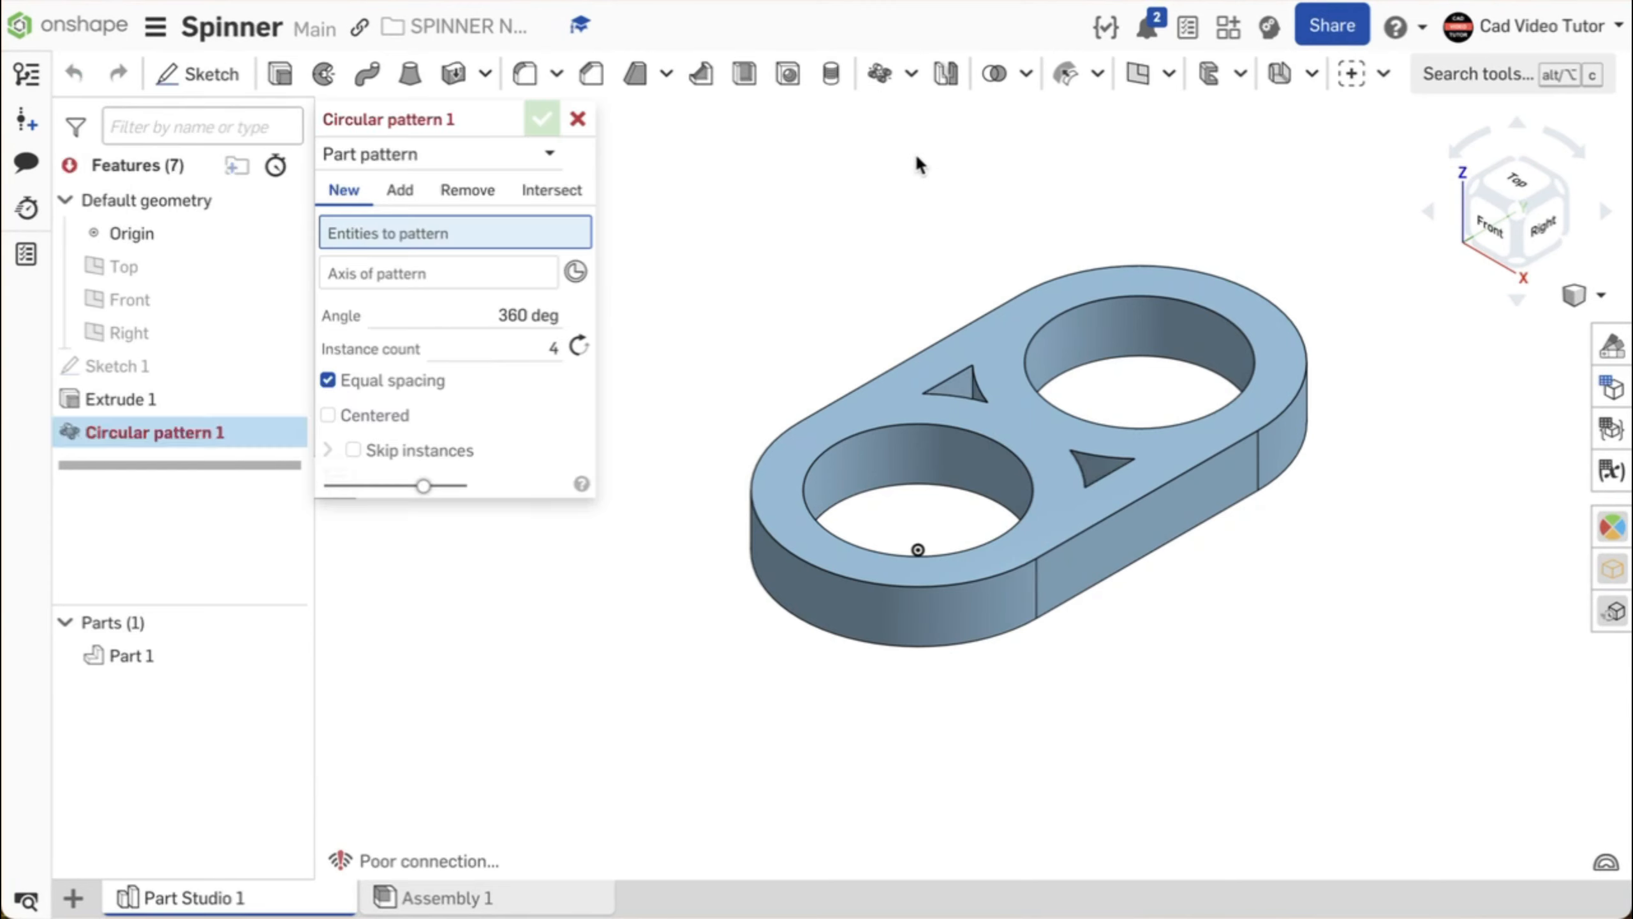
click(544, 149)
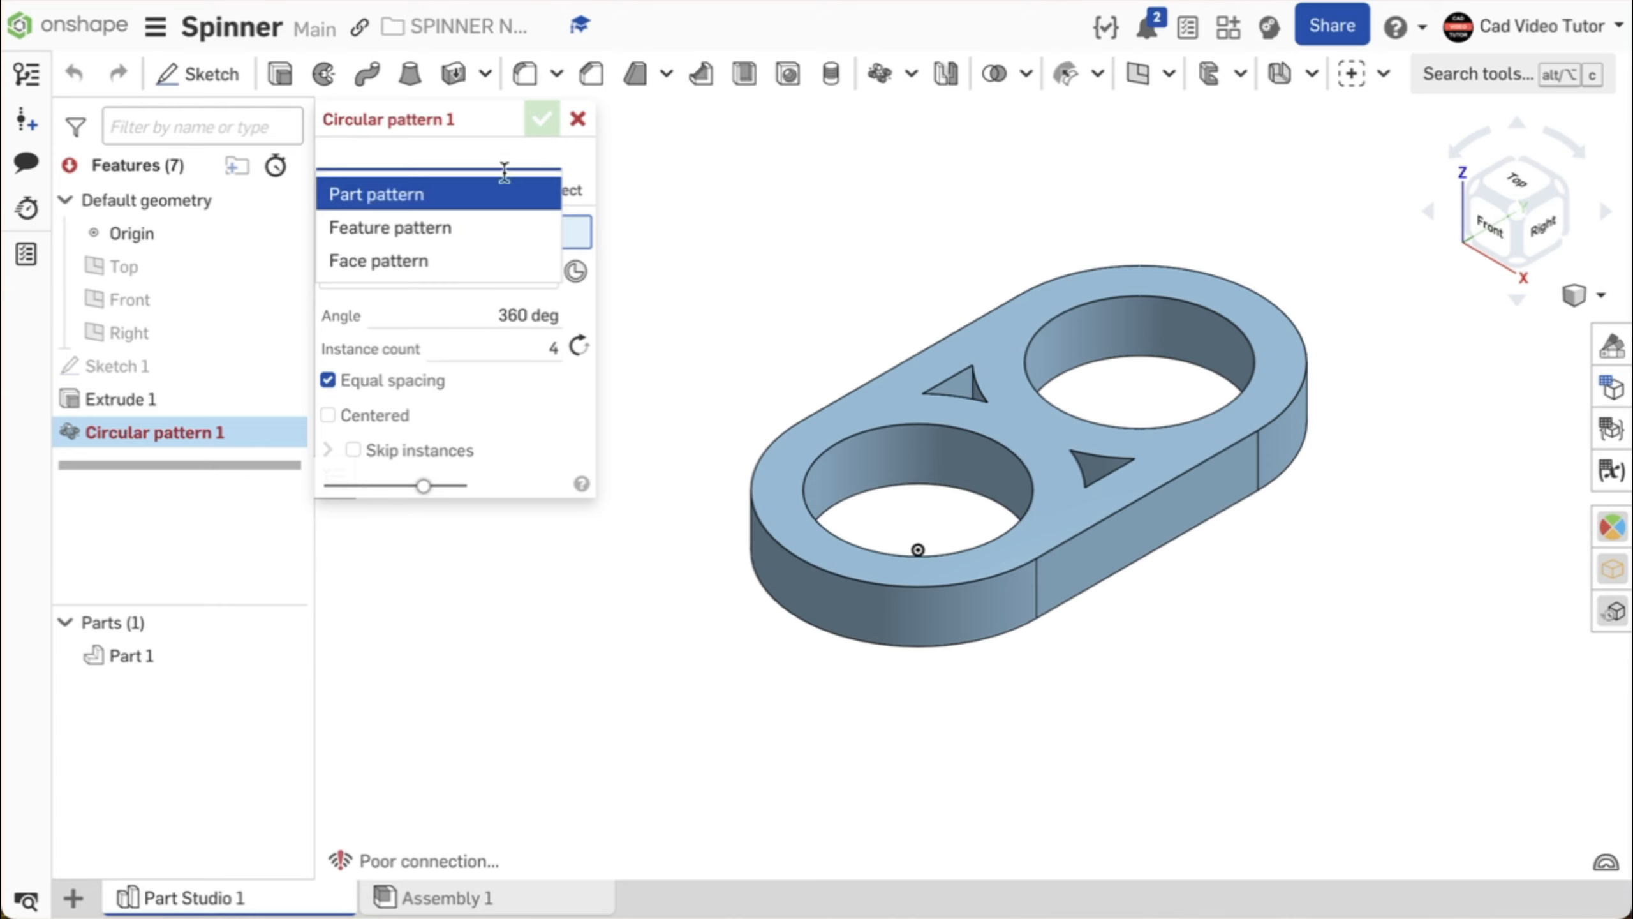
click(505, 194)
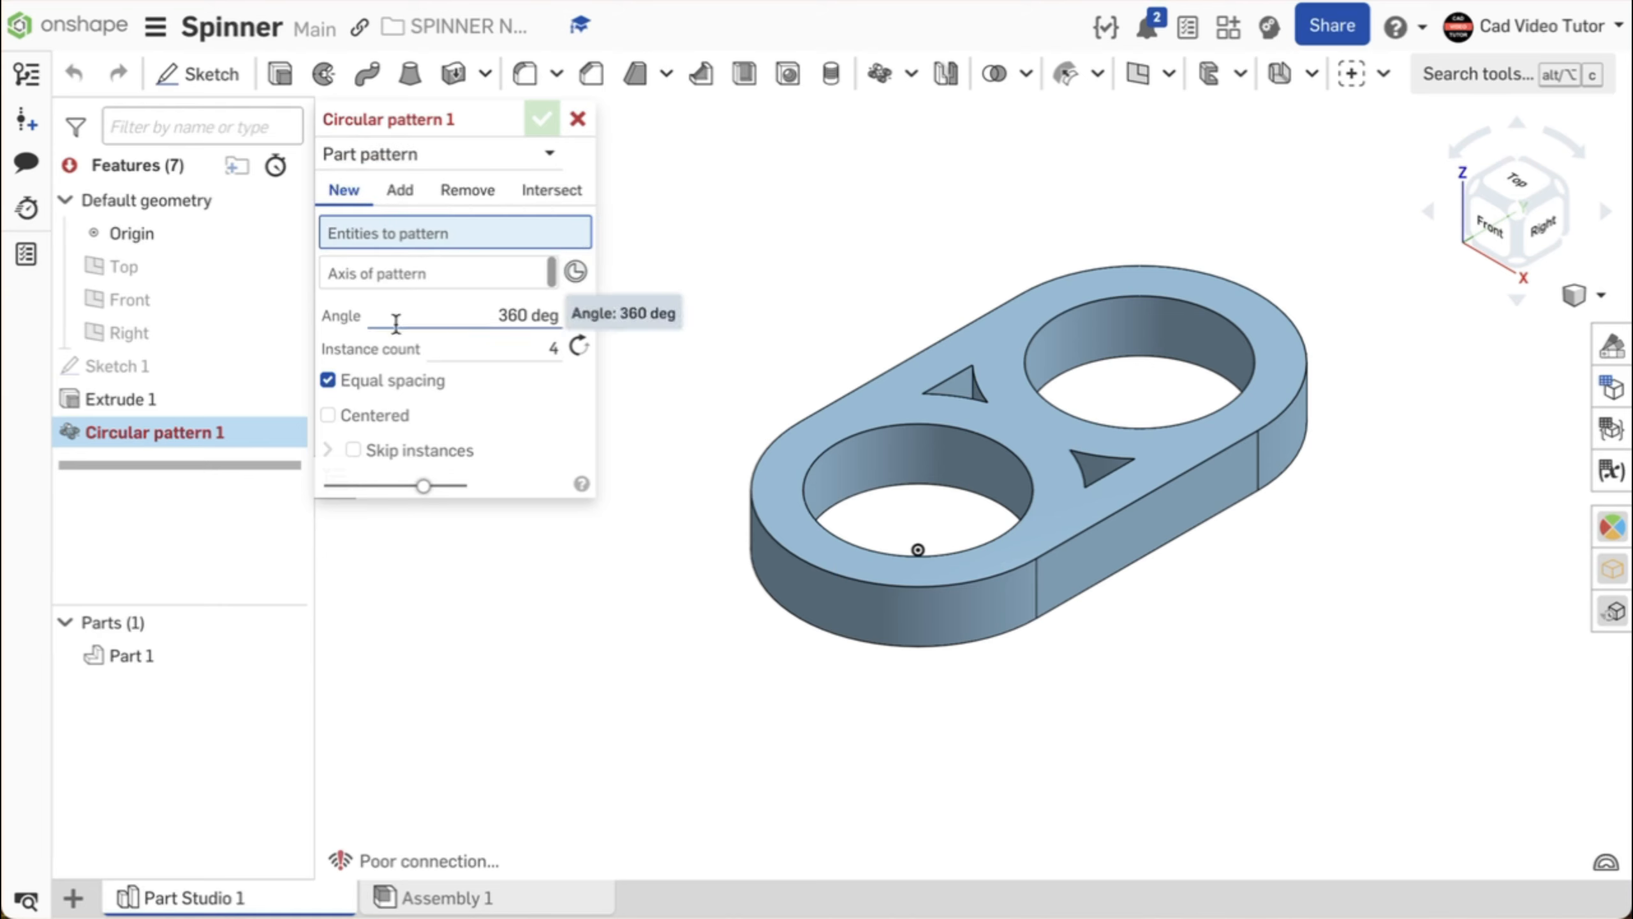
click(139, 658)
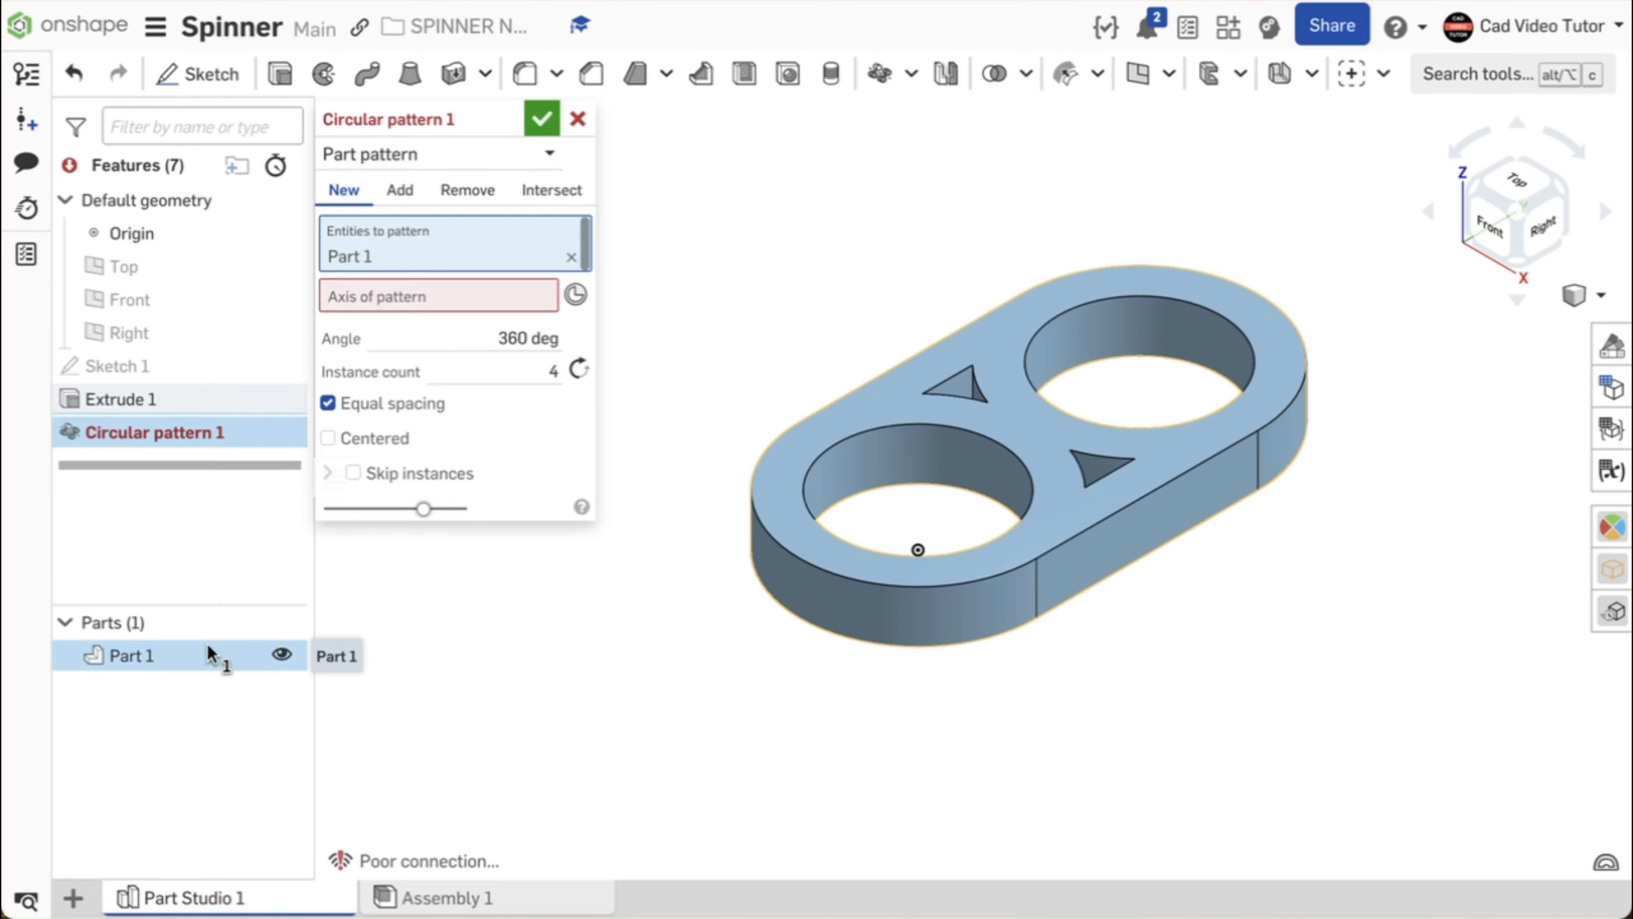
- Pattern the body around the central hole's circular edge with 3 equally spaced instances over 360 degrees, adding them to the existing part
click(499, 302)
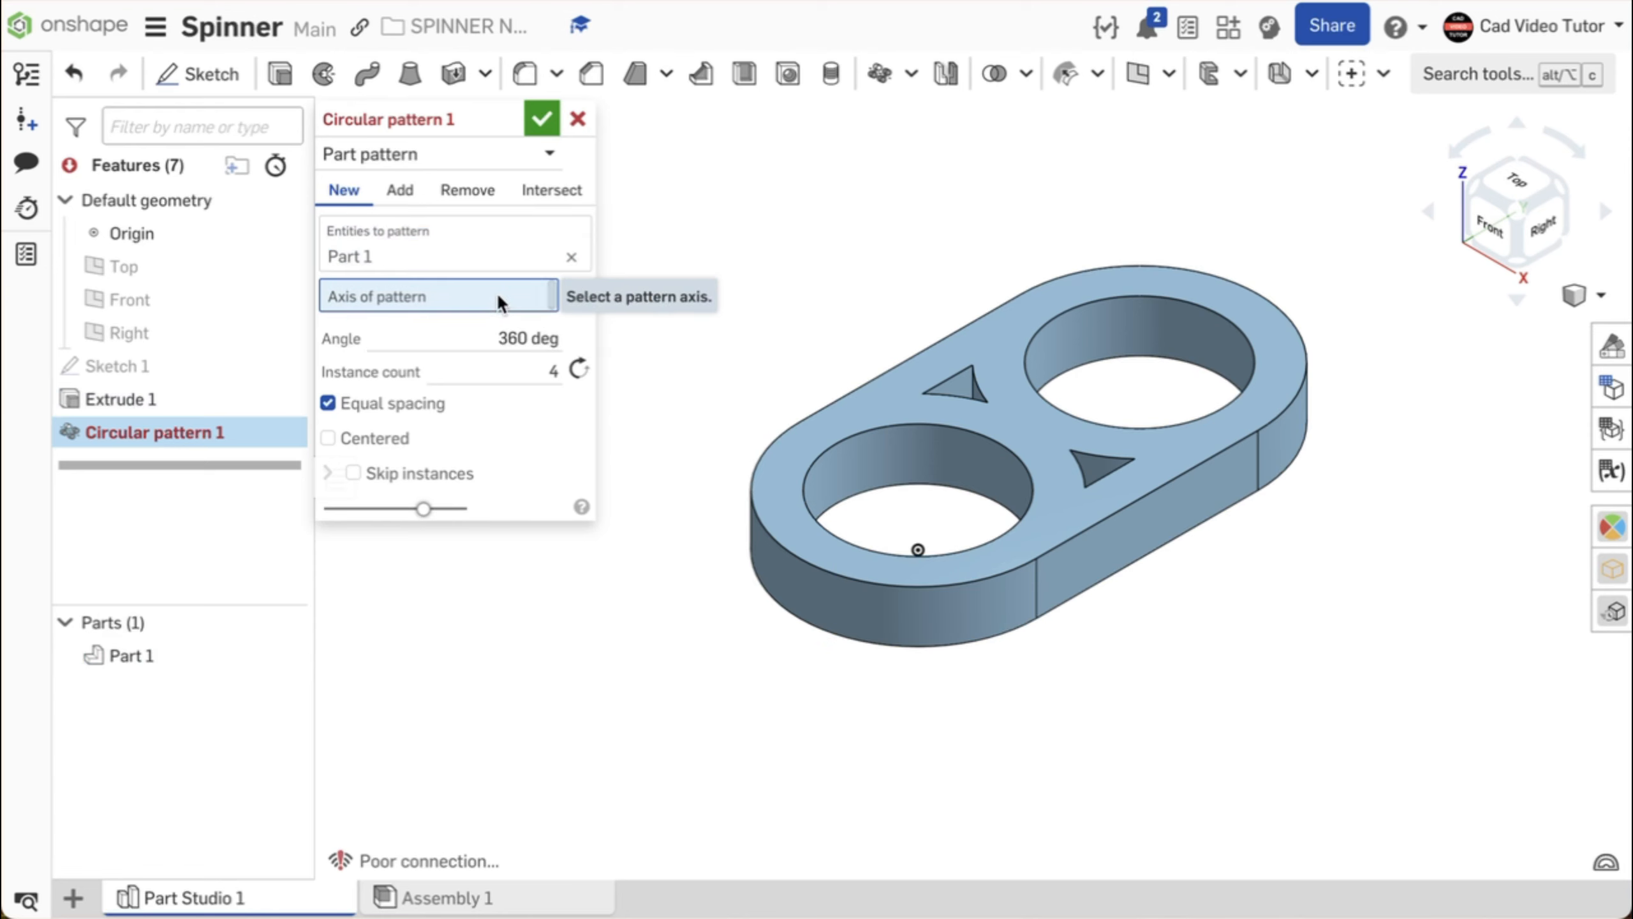
click(852, 452)
click(524, 381)
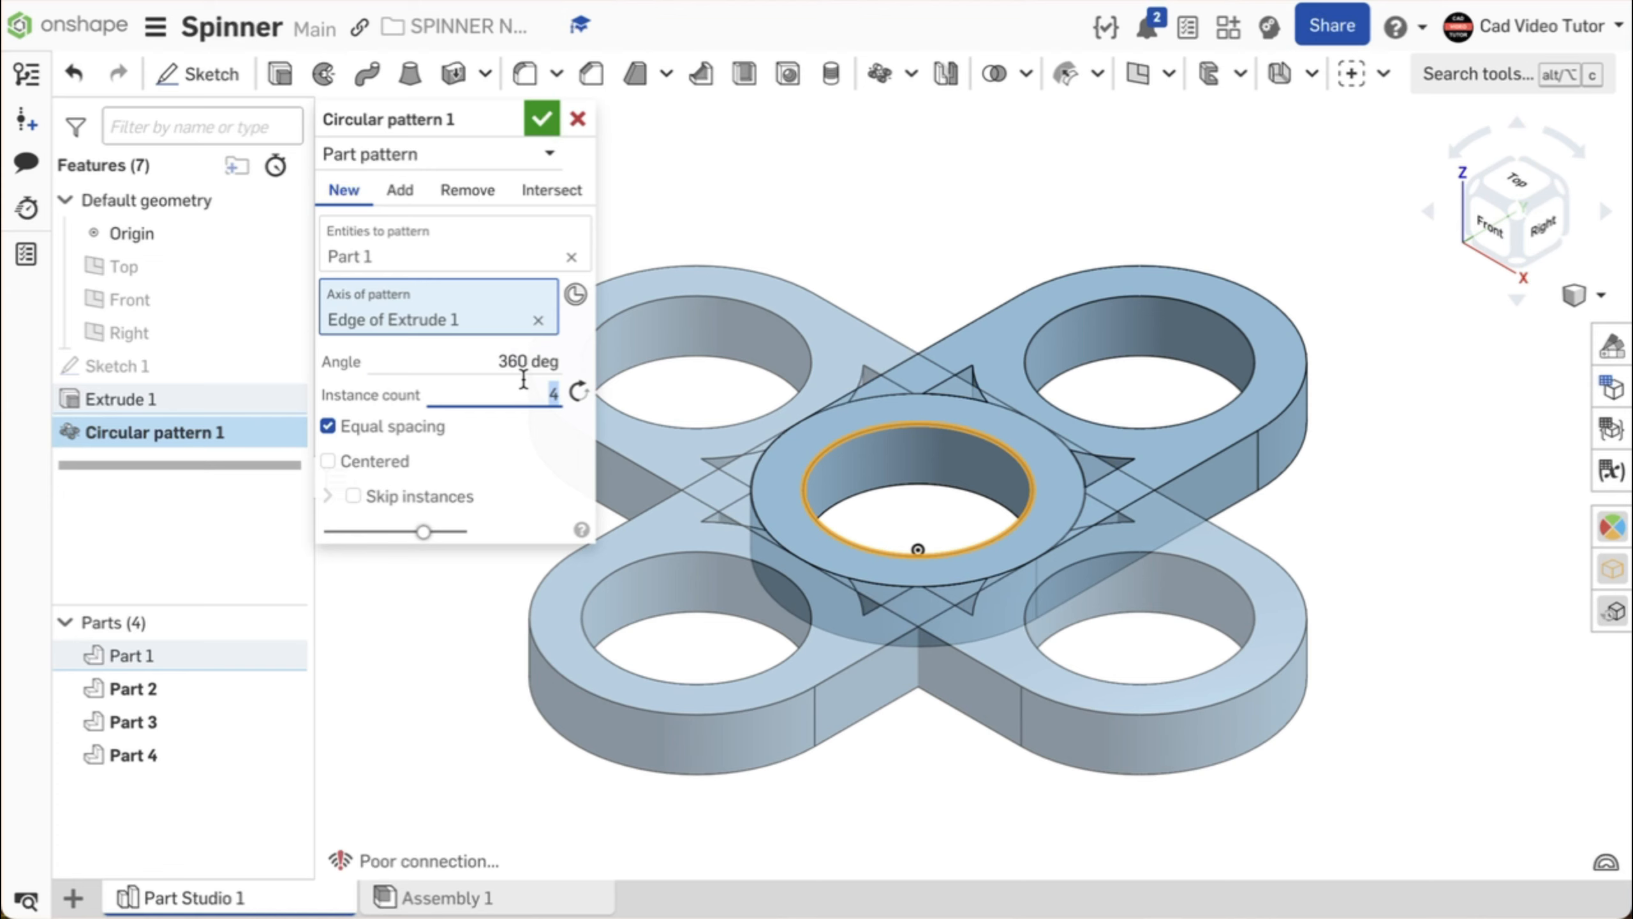
key(f)
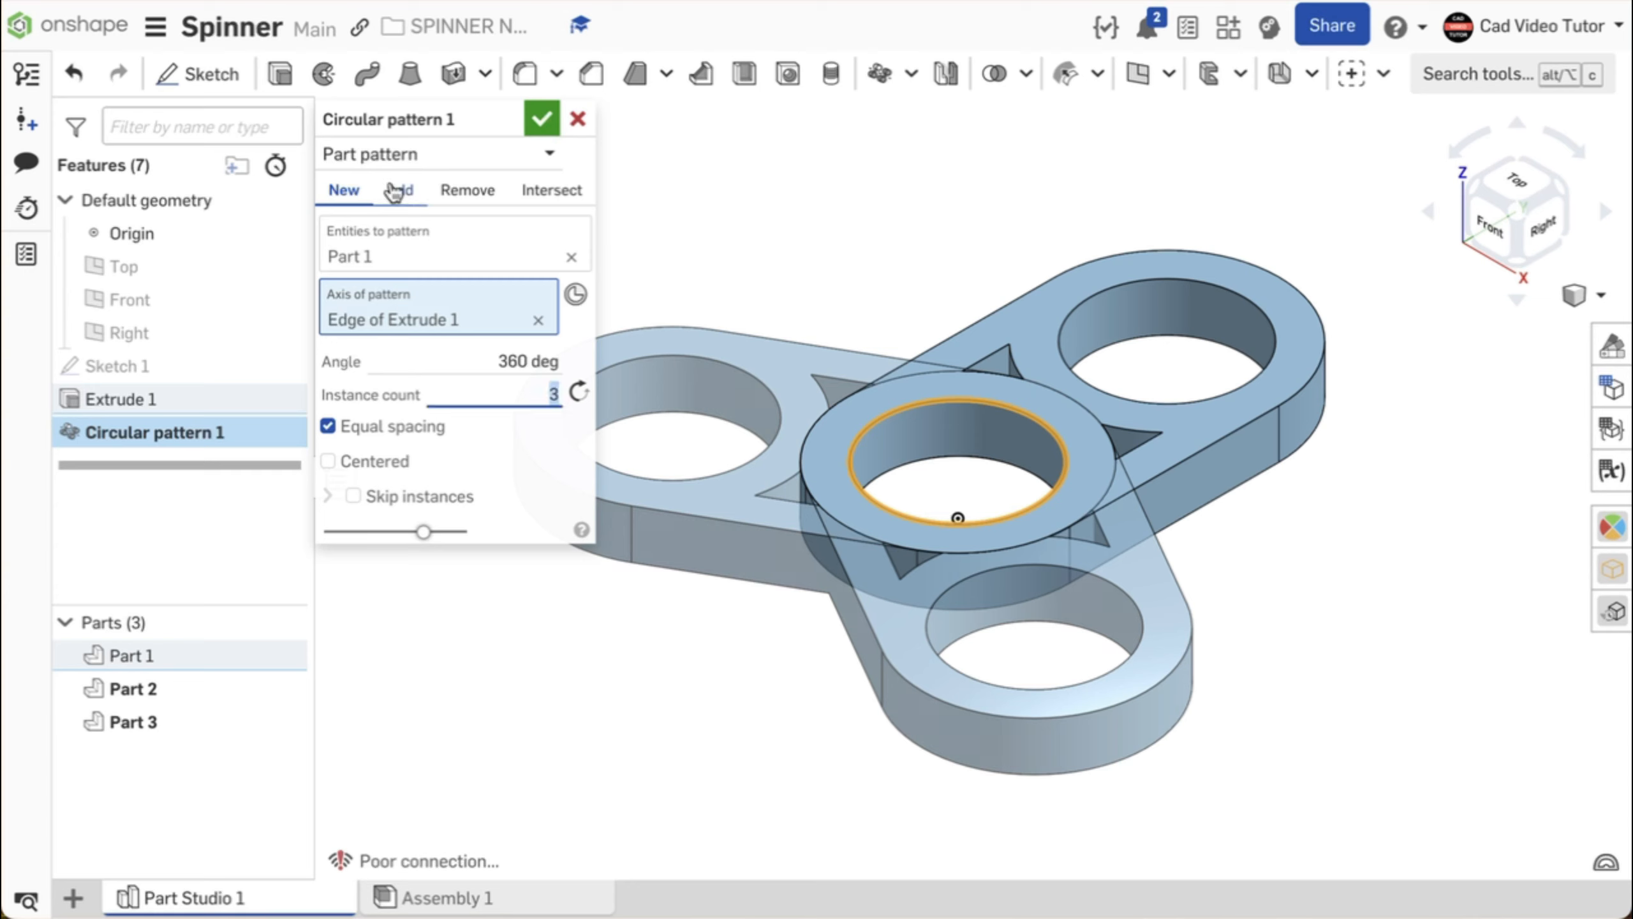
click(397, 190)
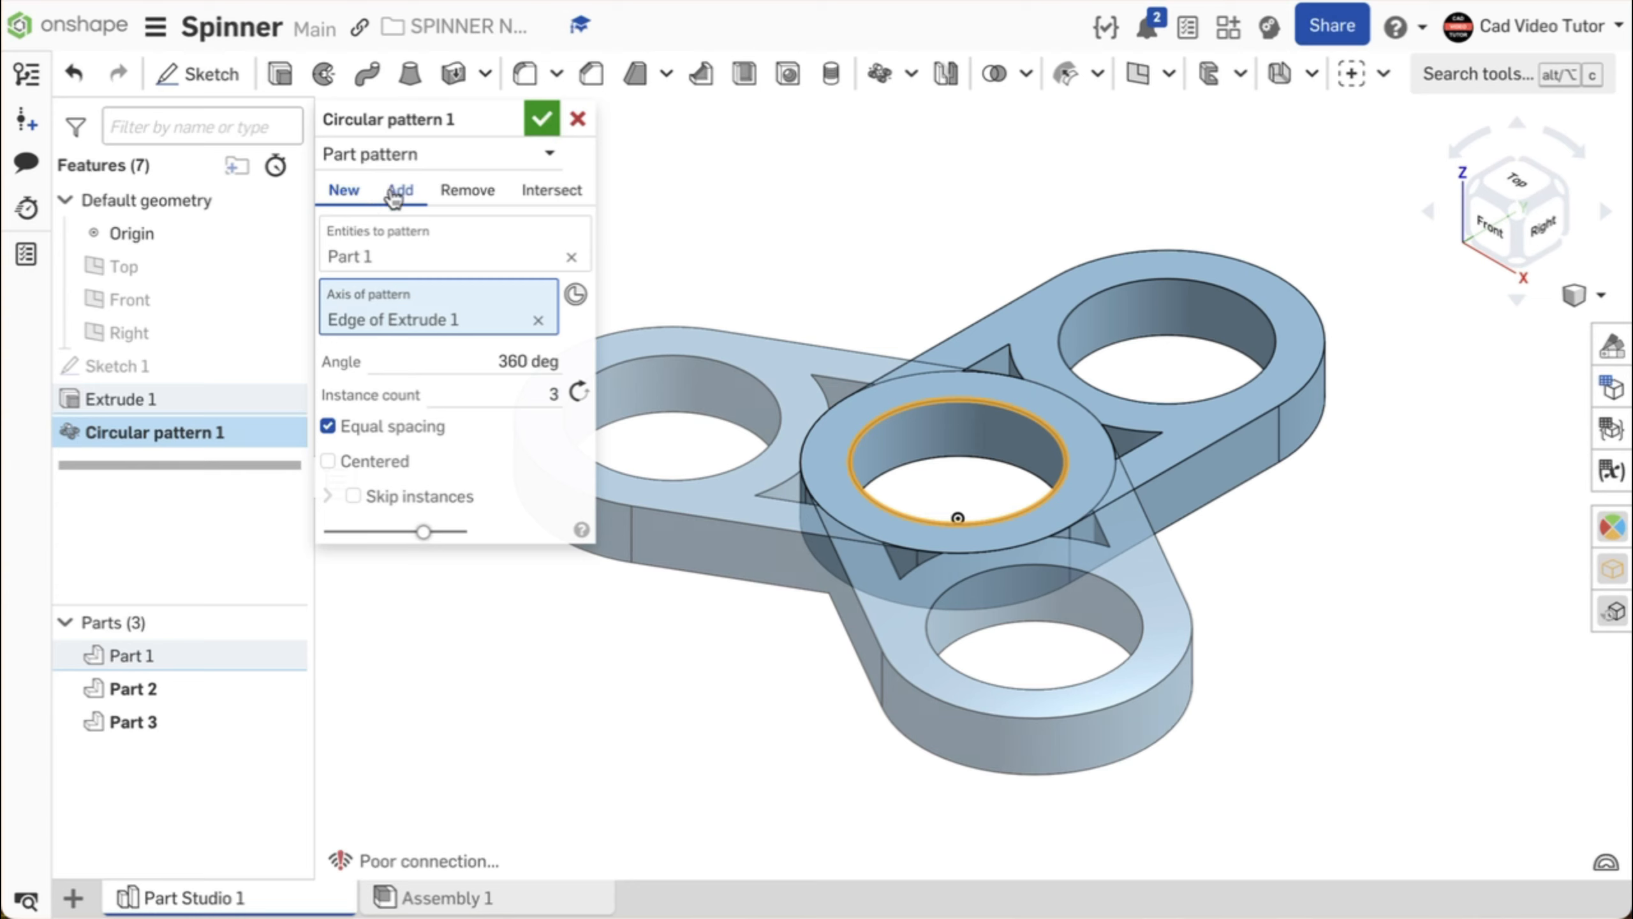
click(543, 122)
- Fillet the three inner corner edges where the spinner's arms meet with a 20 mm radius
right_drag(629, 308, 599, 346)
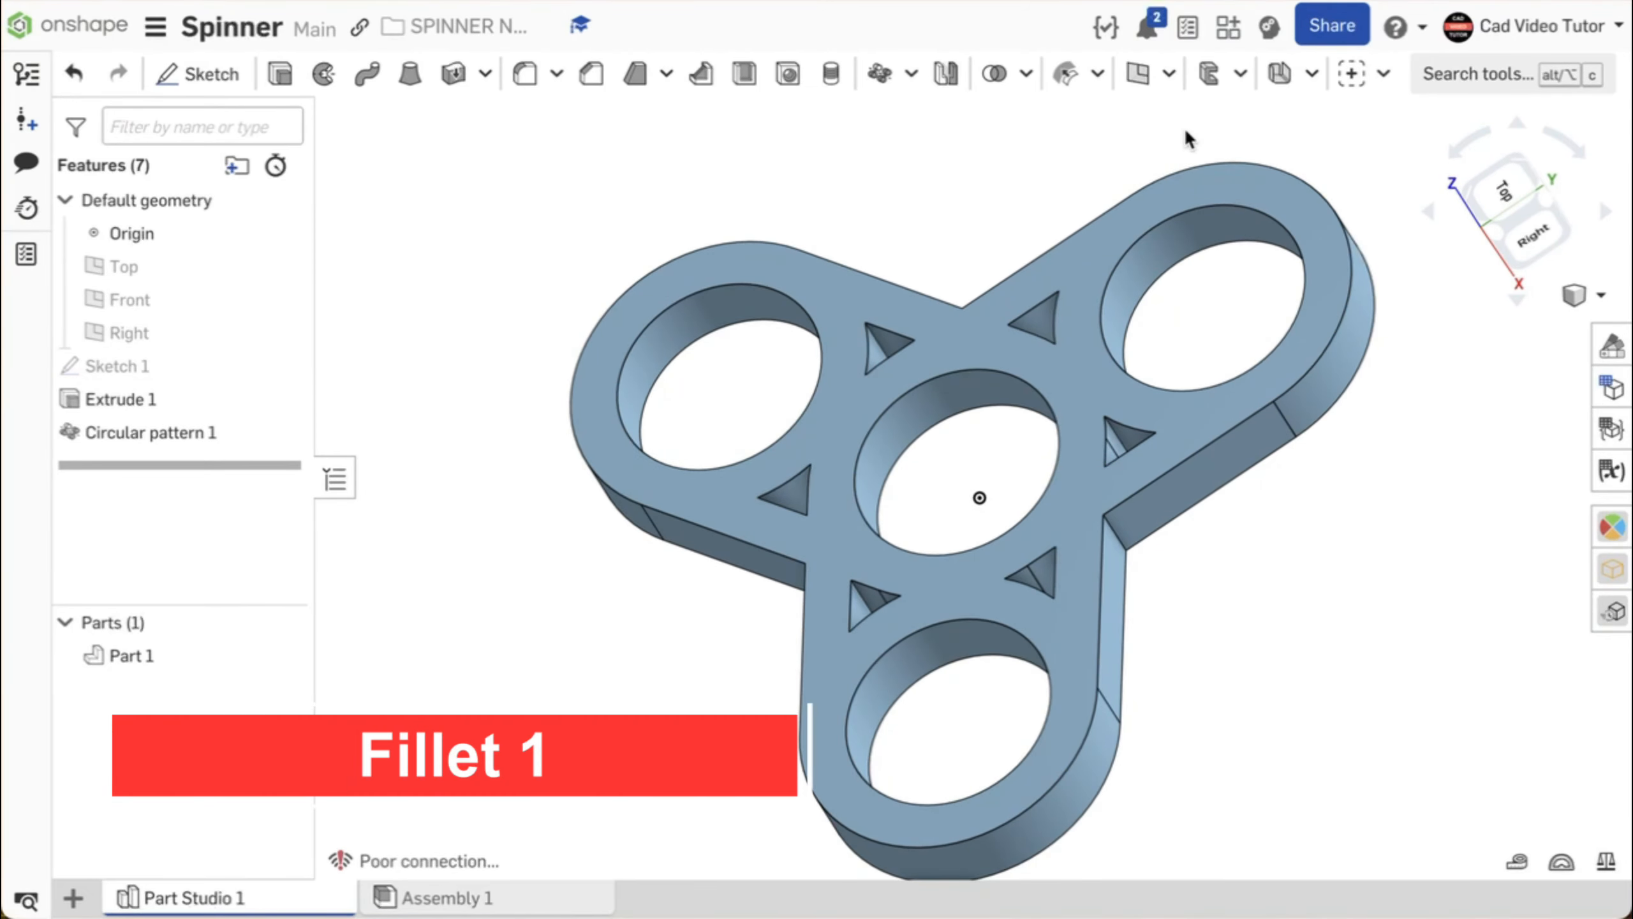
click(526, 75)
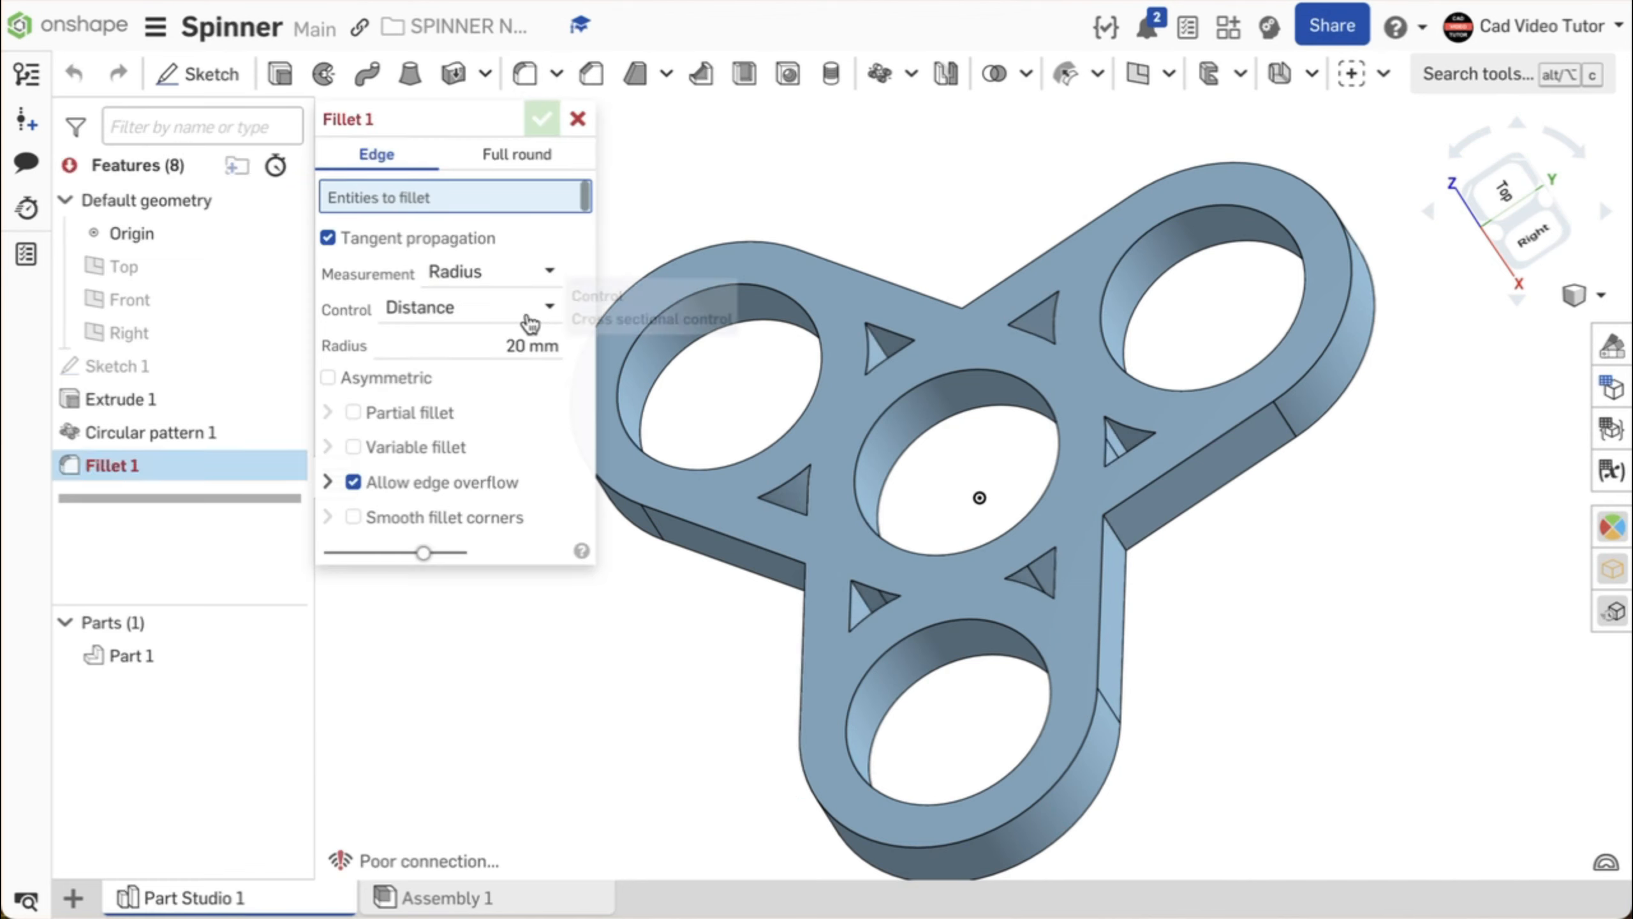
double_click(506, 342)
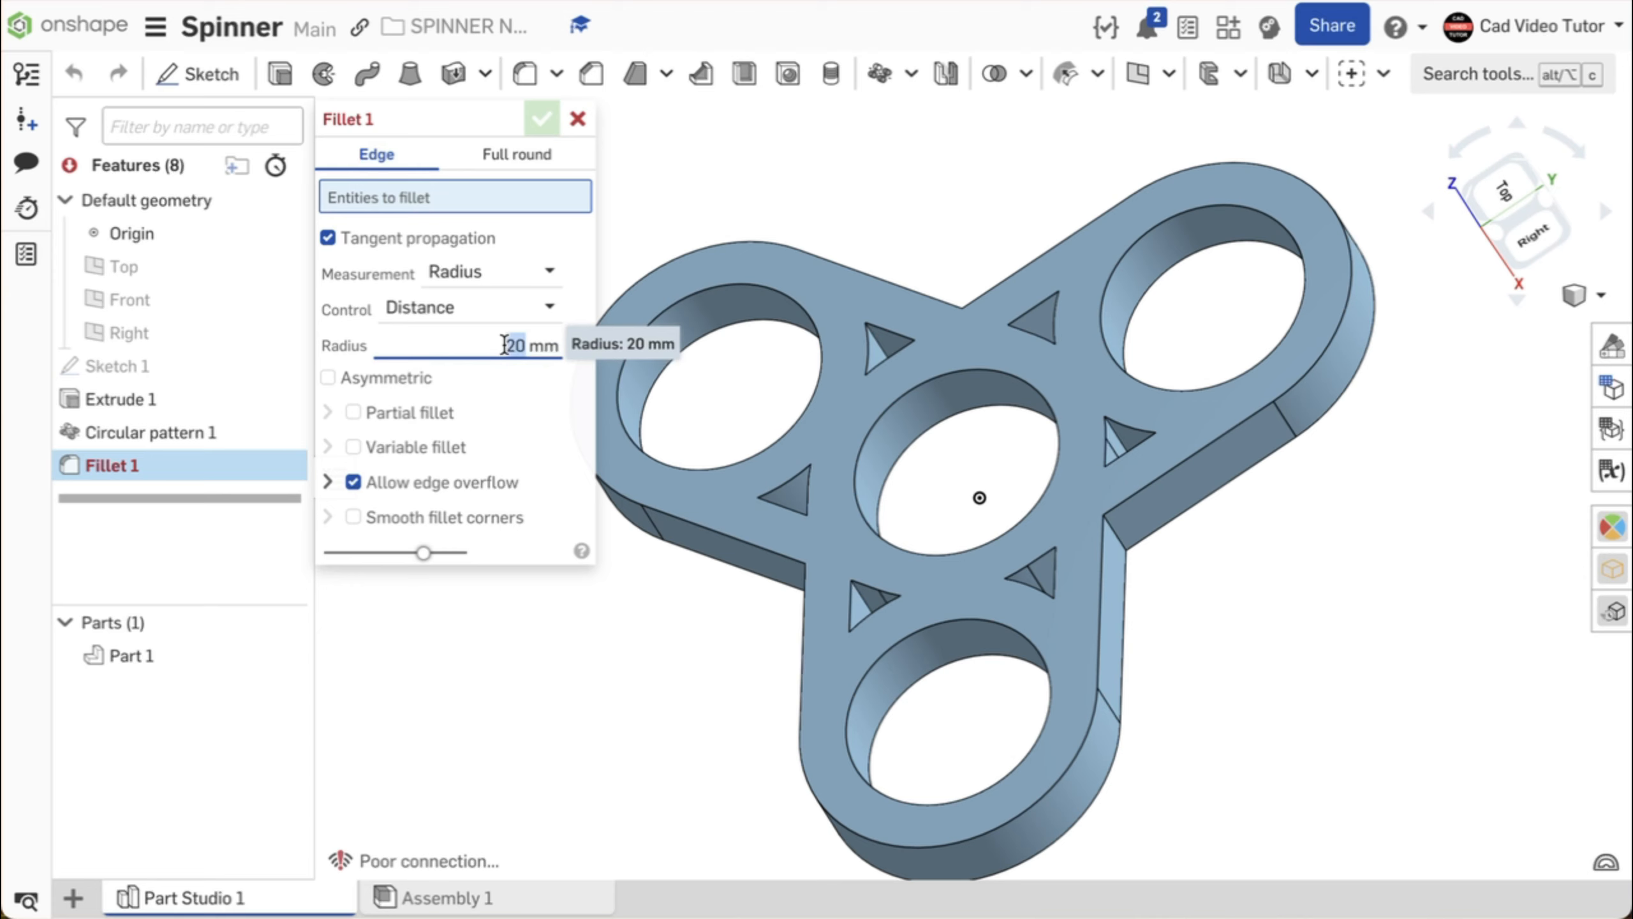
text(20)
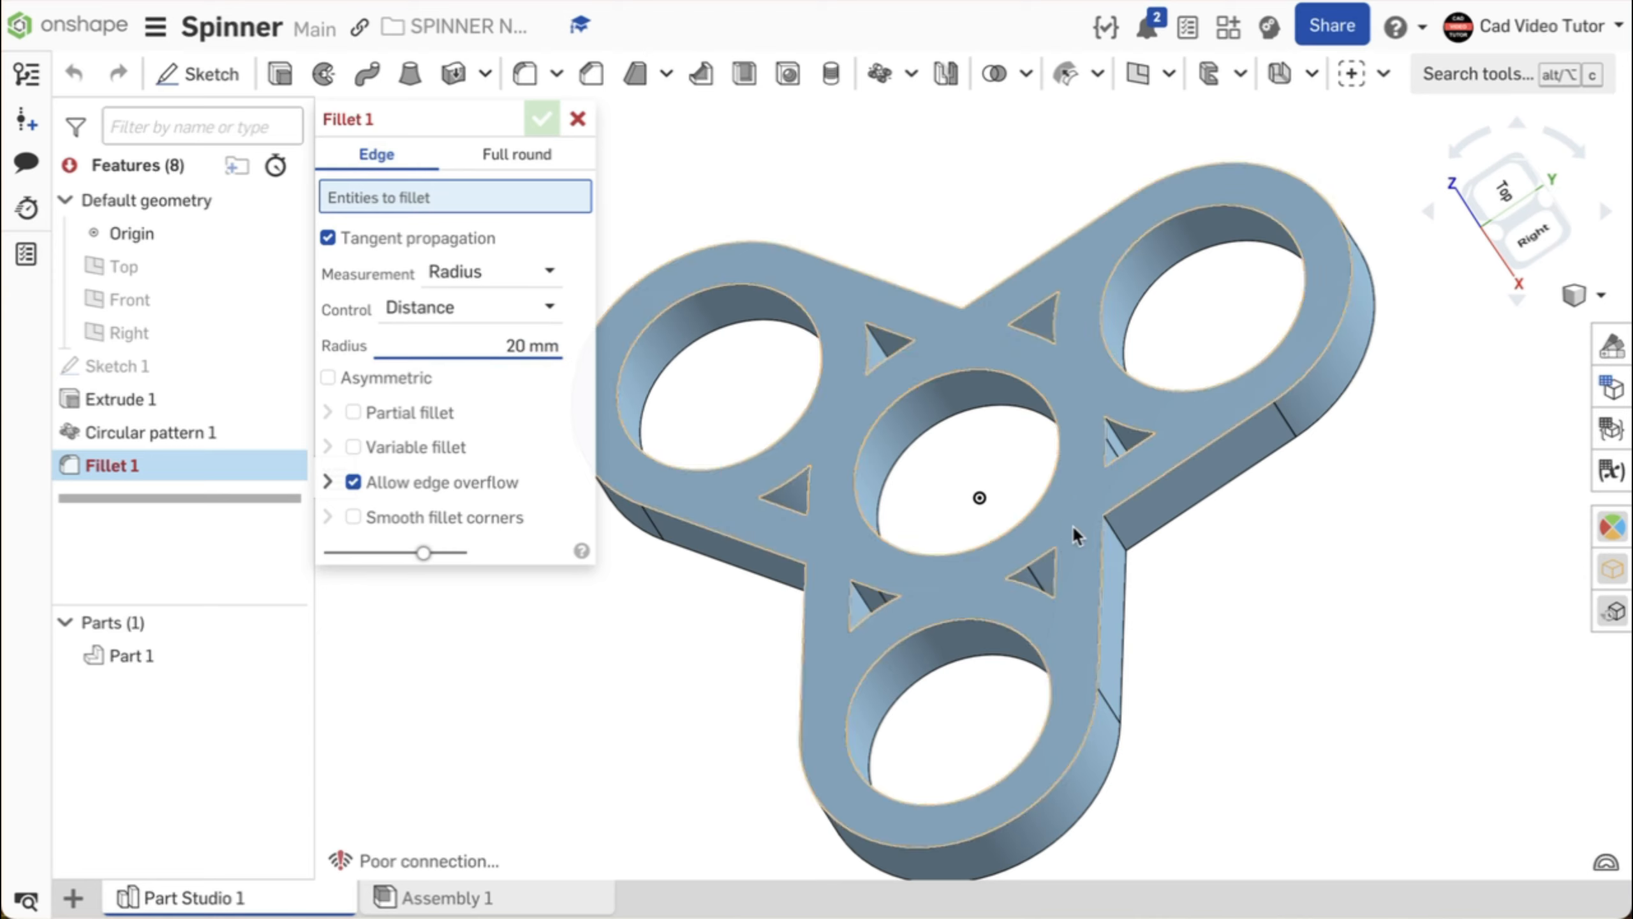
click(1124, 541)
right_drag(1124, 541, 864, 445)
click(837, 606)
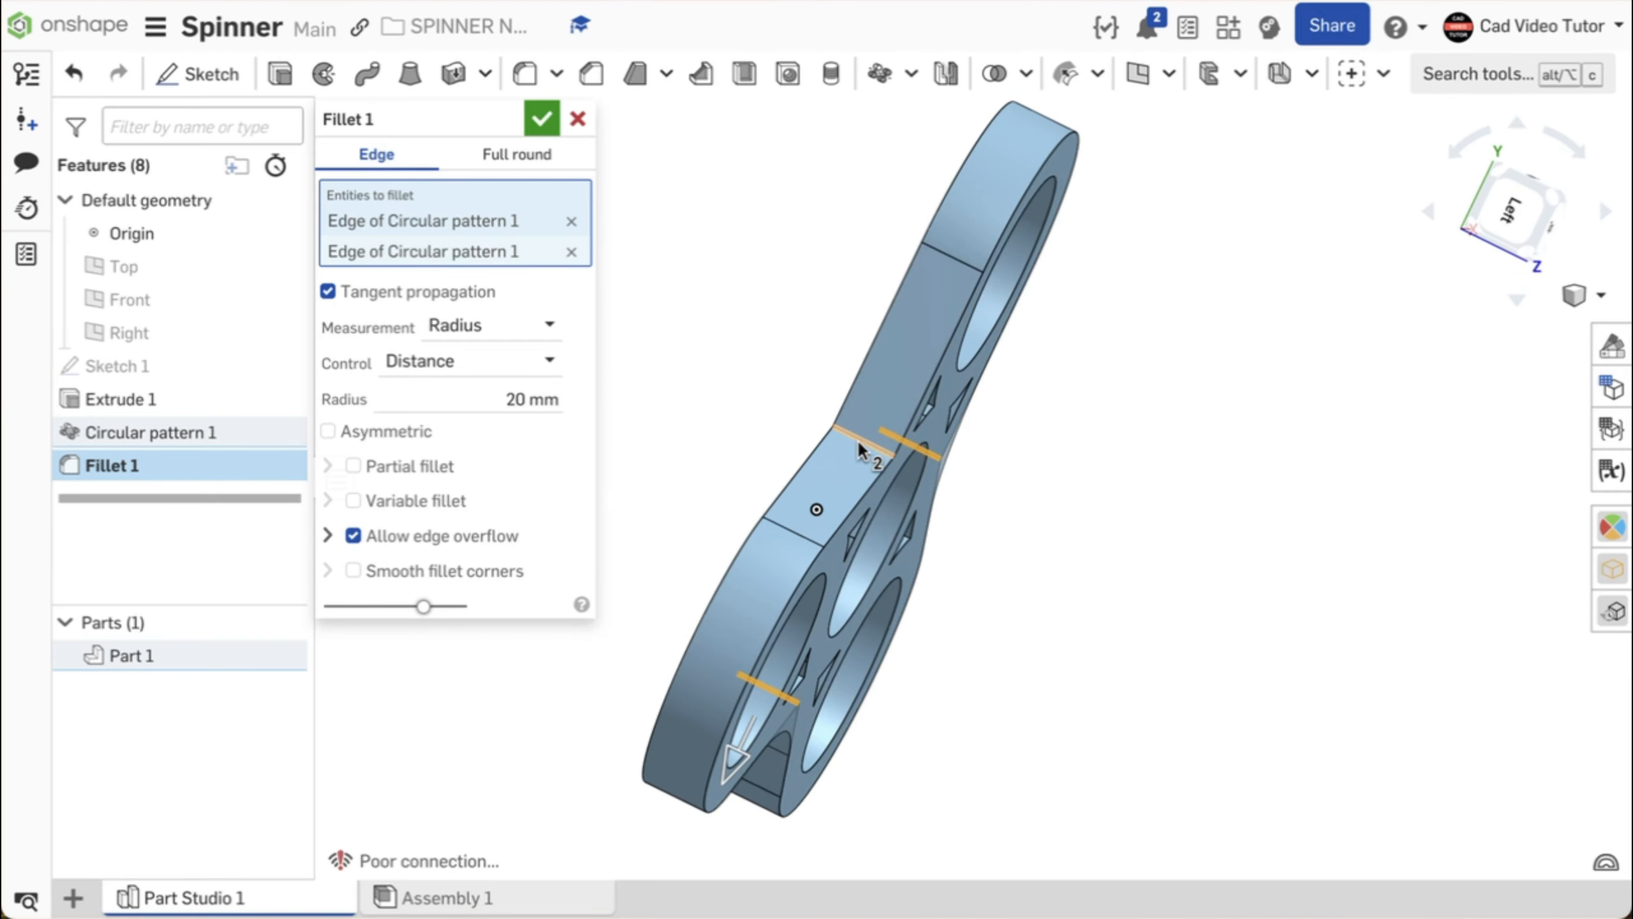
click(864, 445)
right_drag(959, 529, 863, 485)
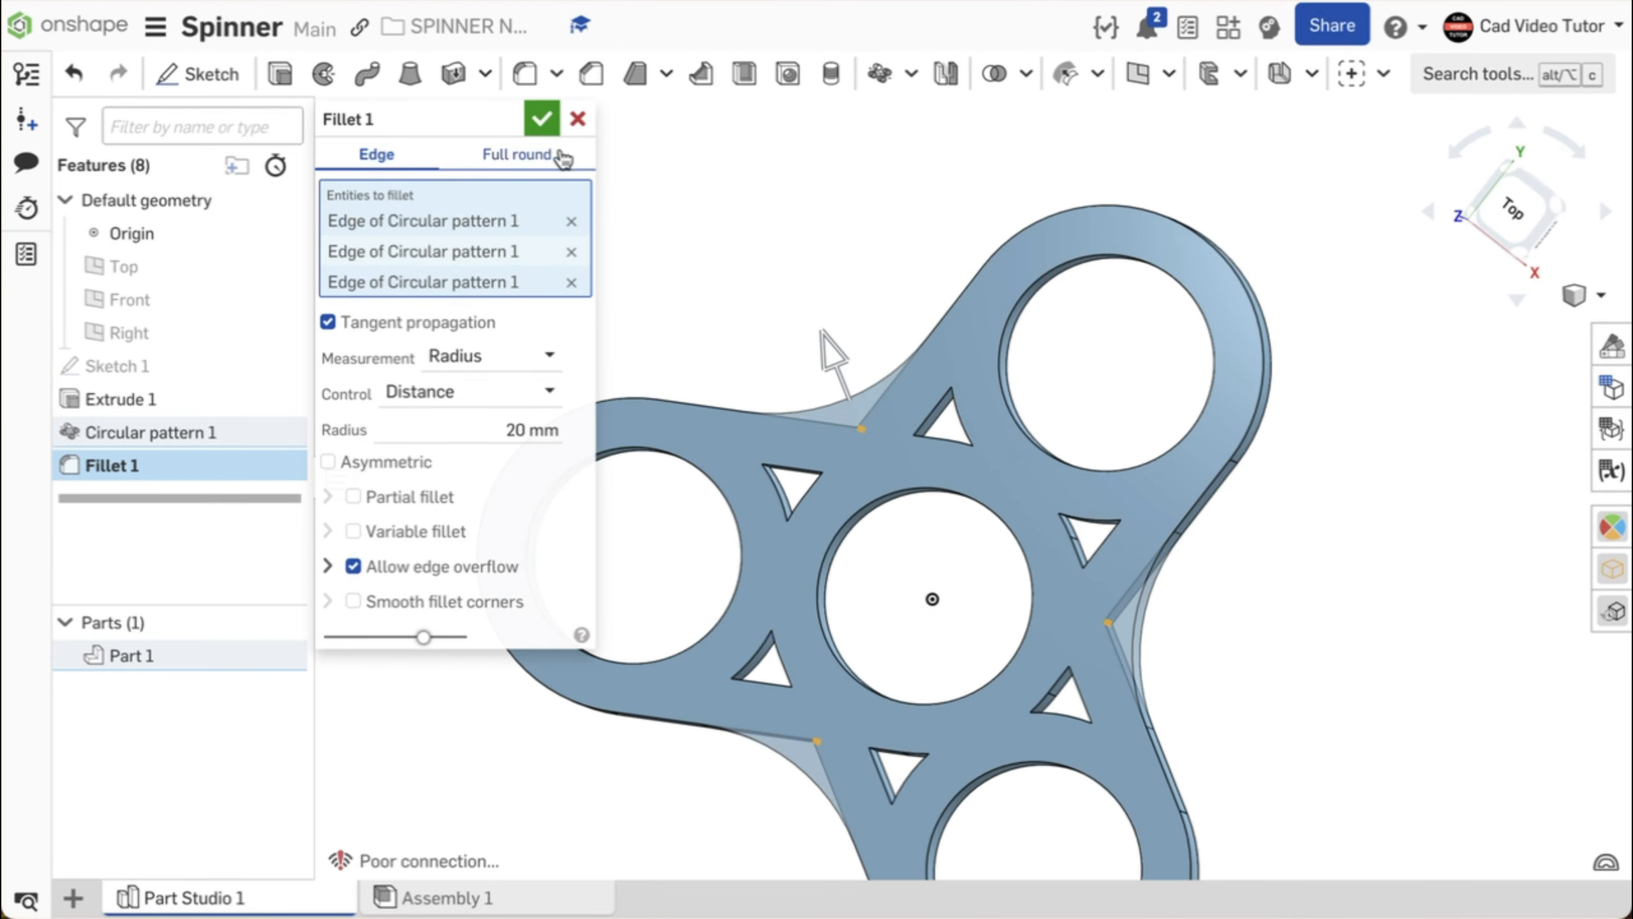
click(541, 119)
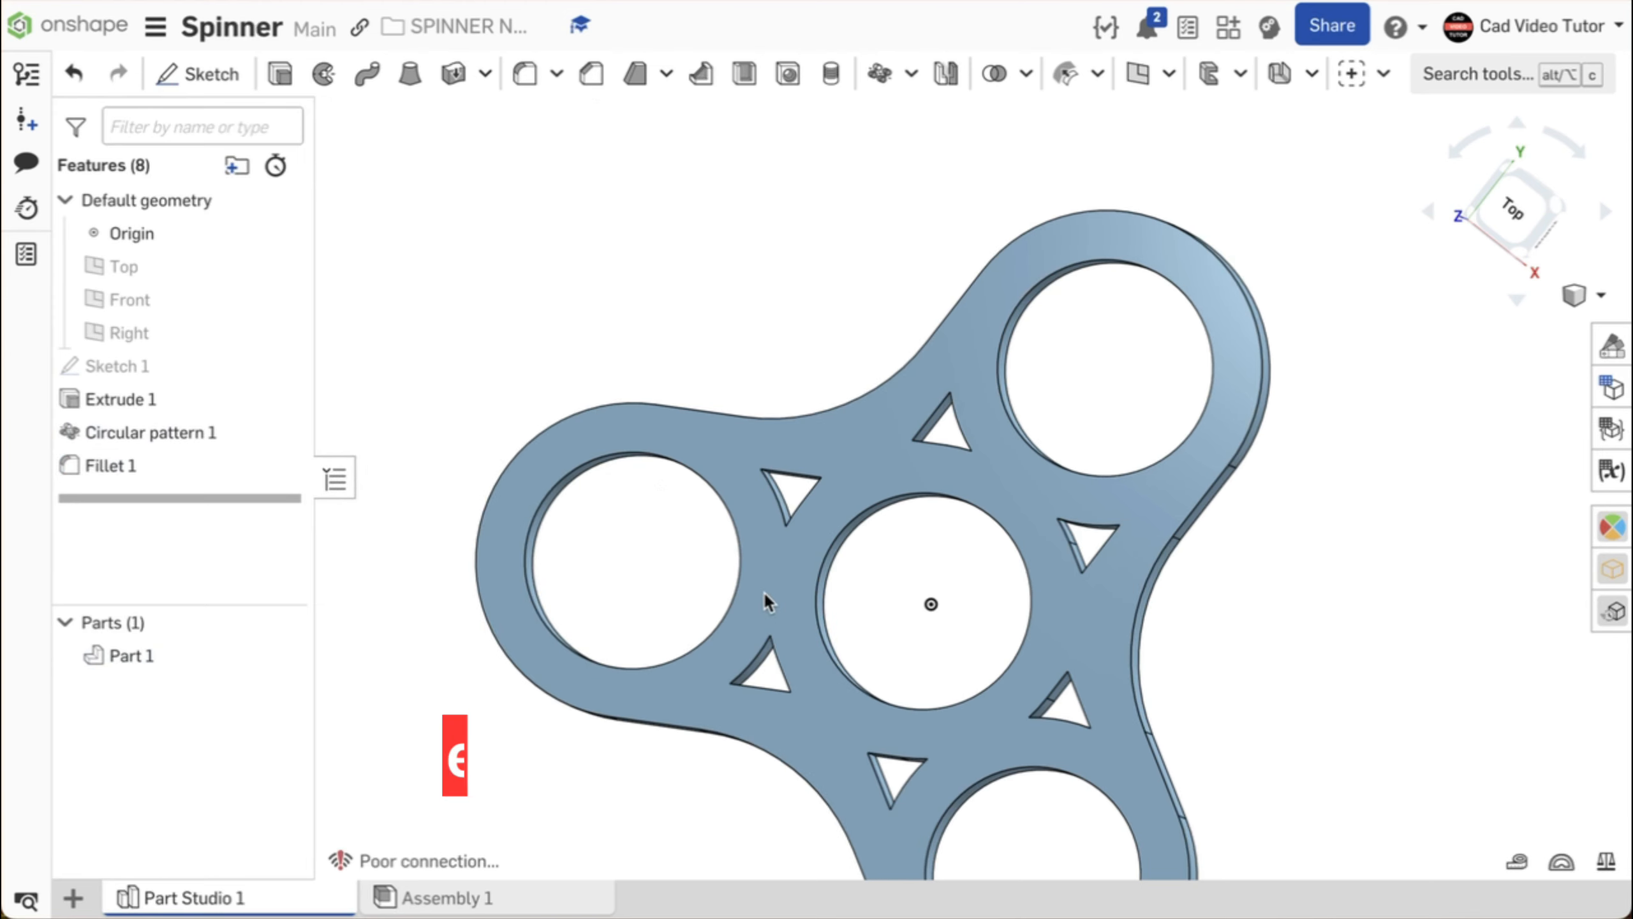
- Set up a full round fillet with the spinner's flat top and bottom faces as the two side faces
middle_drag(763, 590, 753, 427)
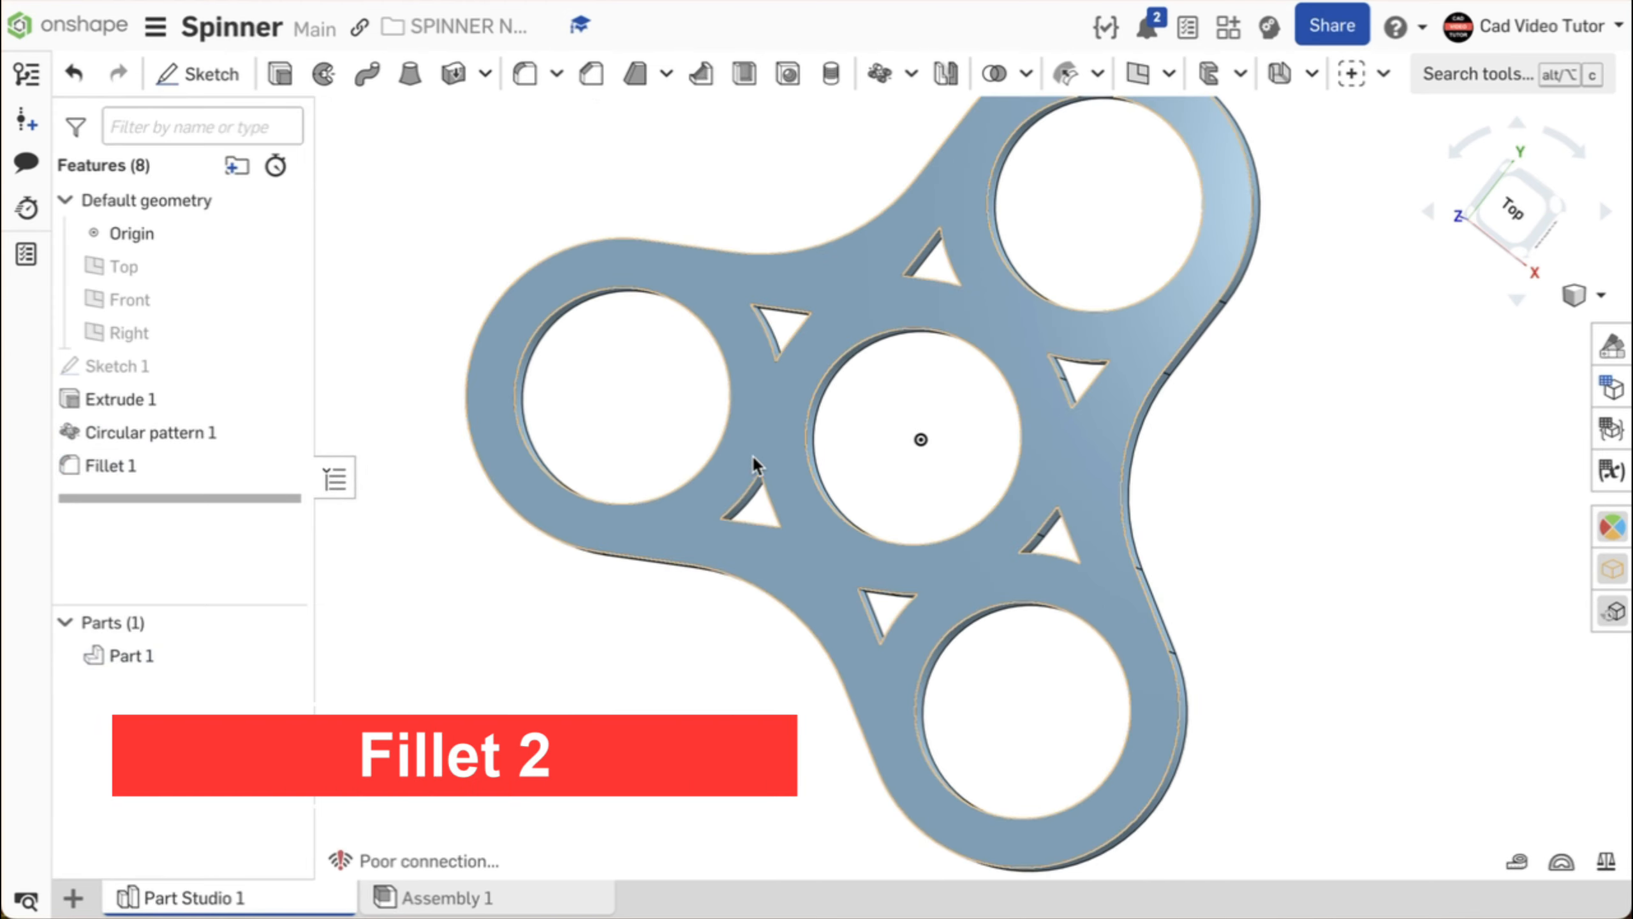
right_drag(752, 456, 746, 386)
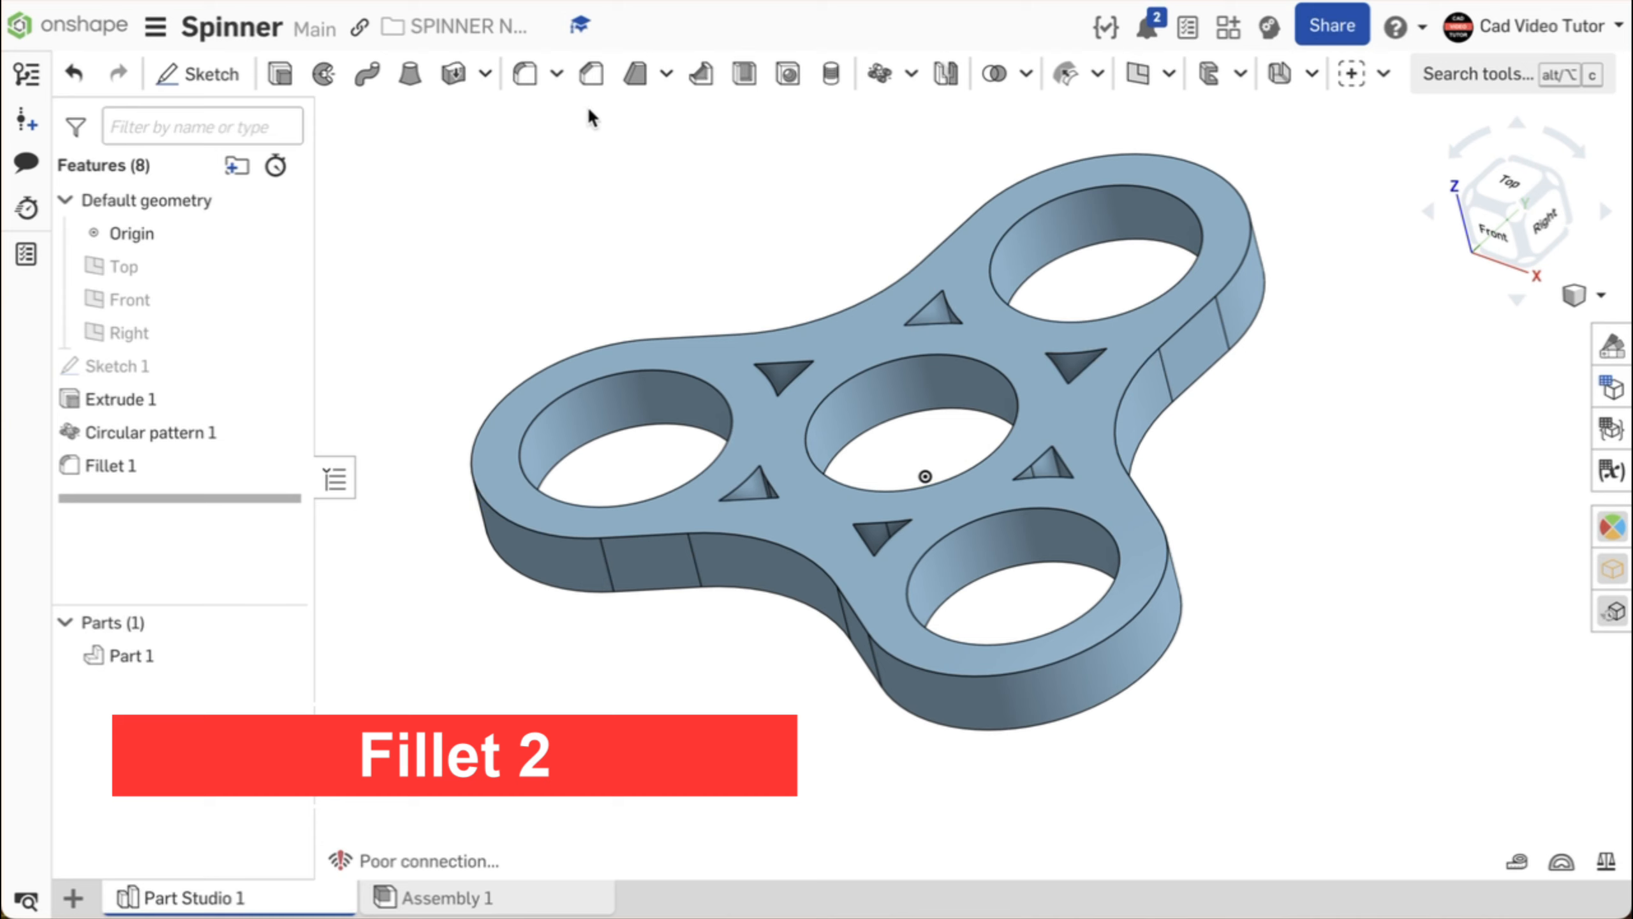
click(525, 74)
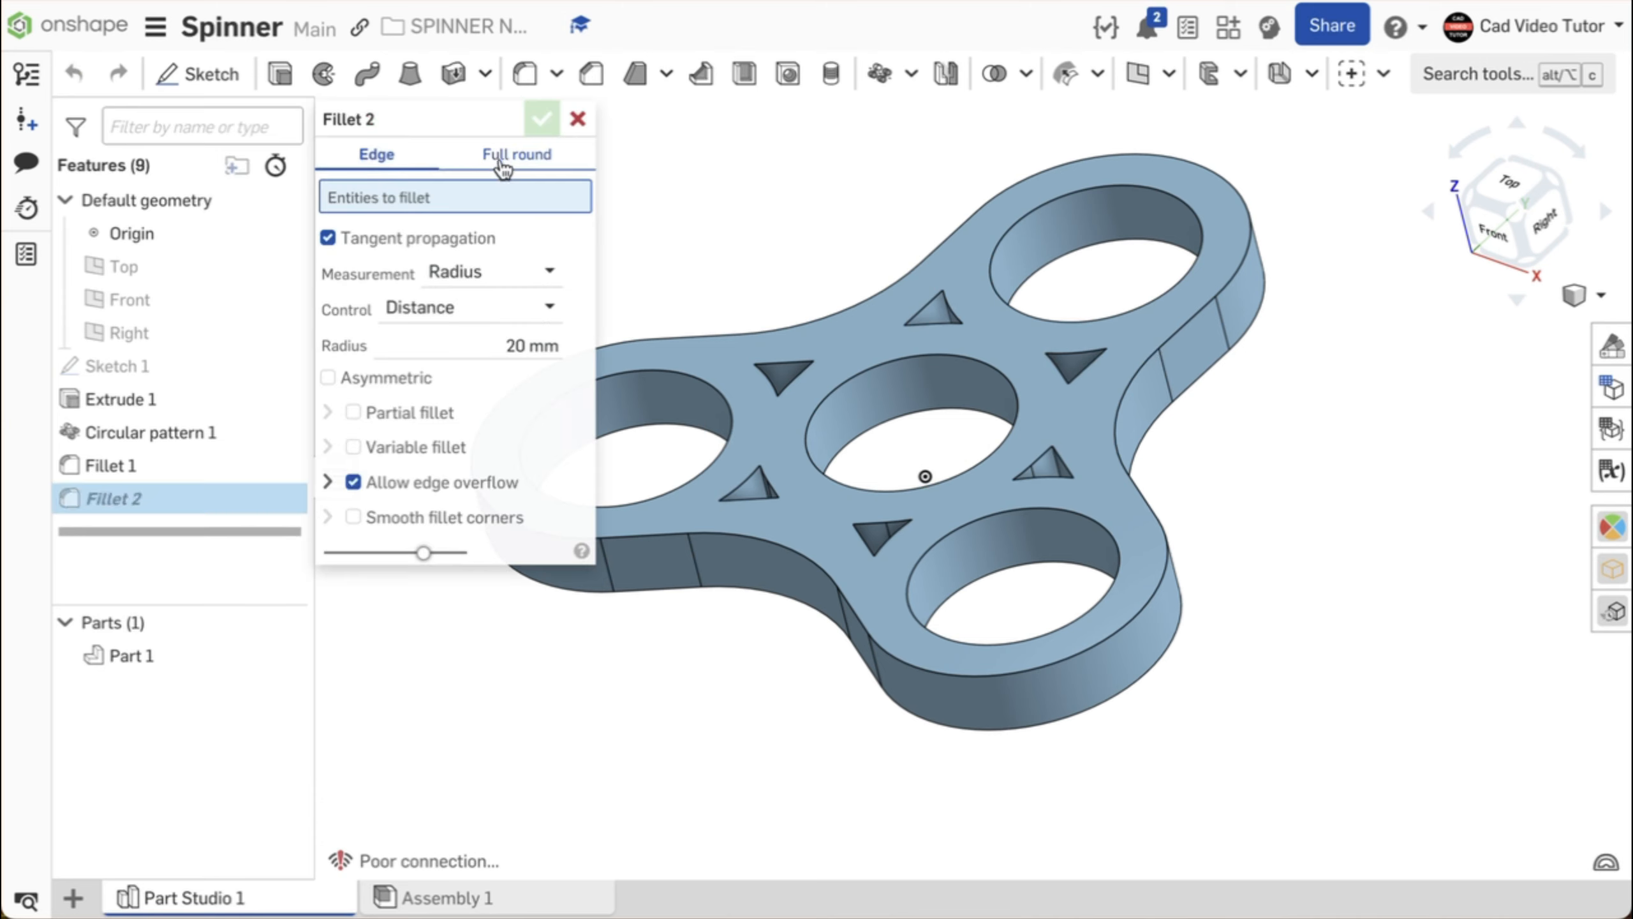
click(515, 158)
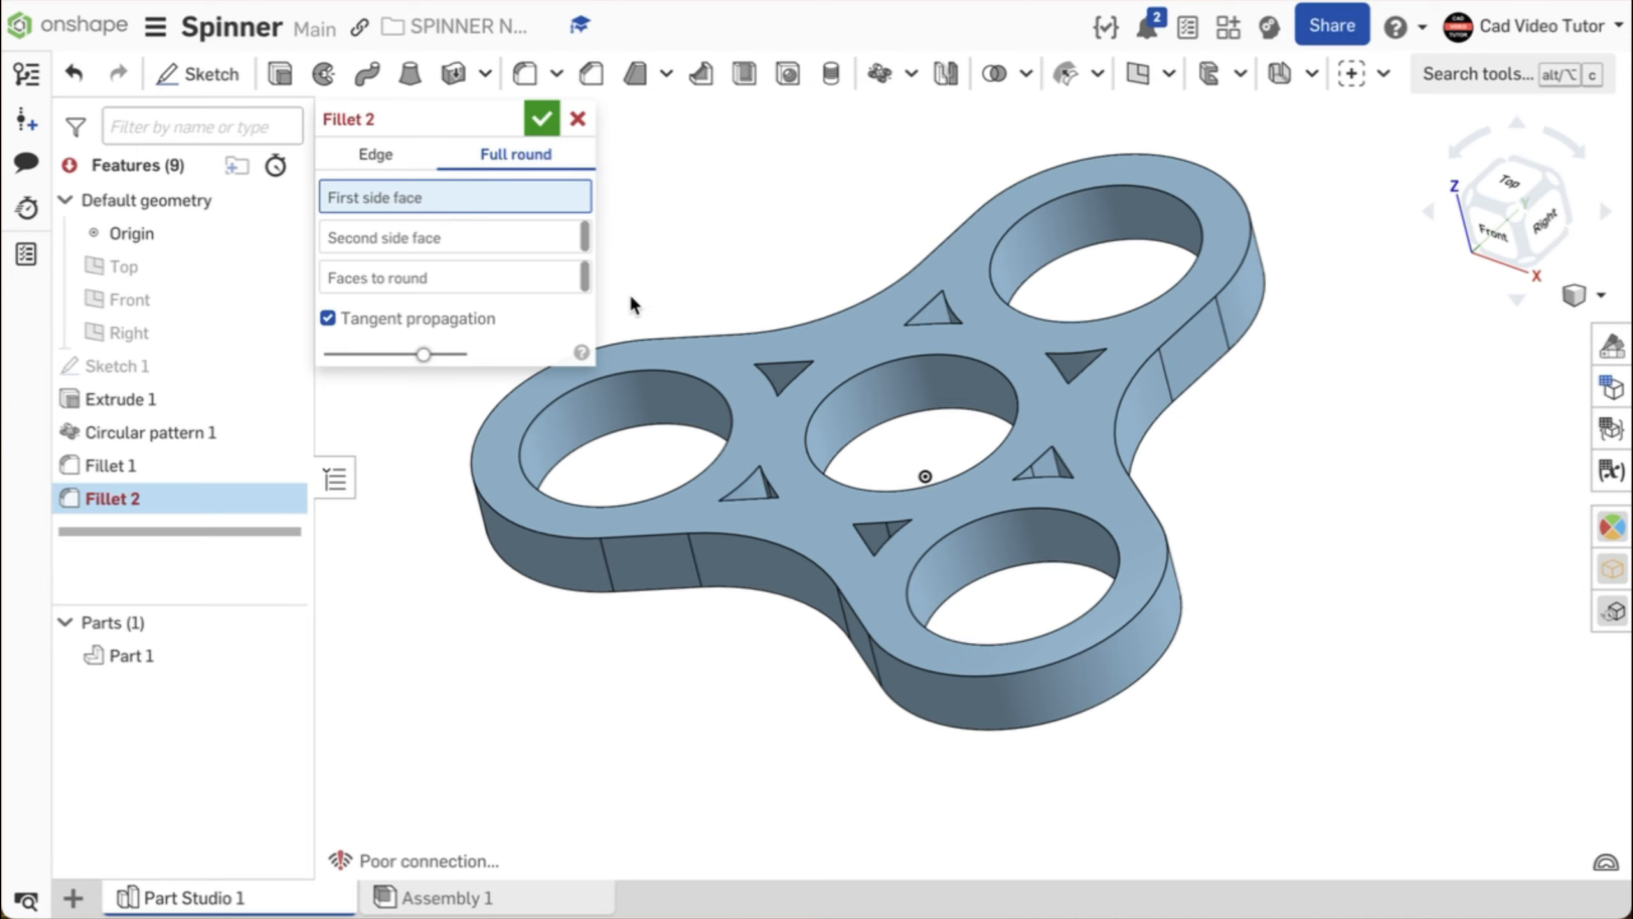
click(756, 376)
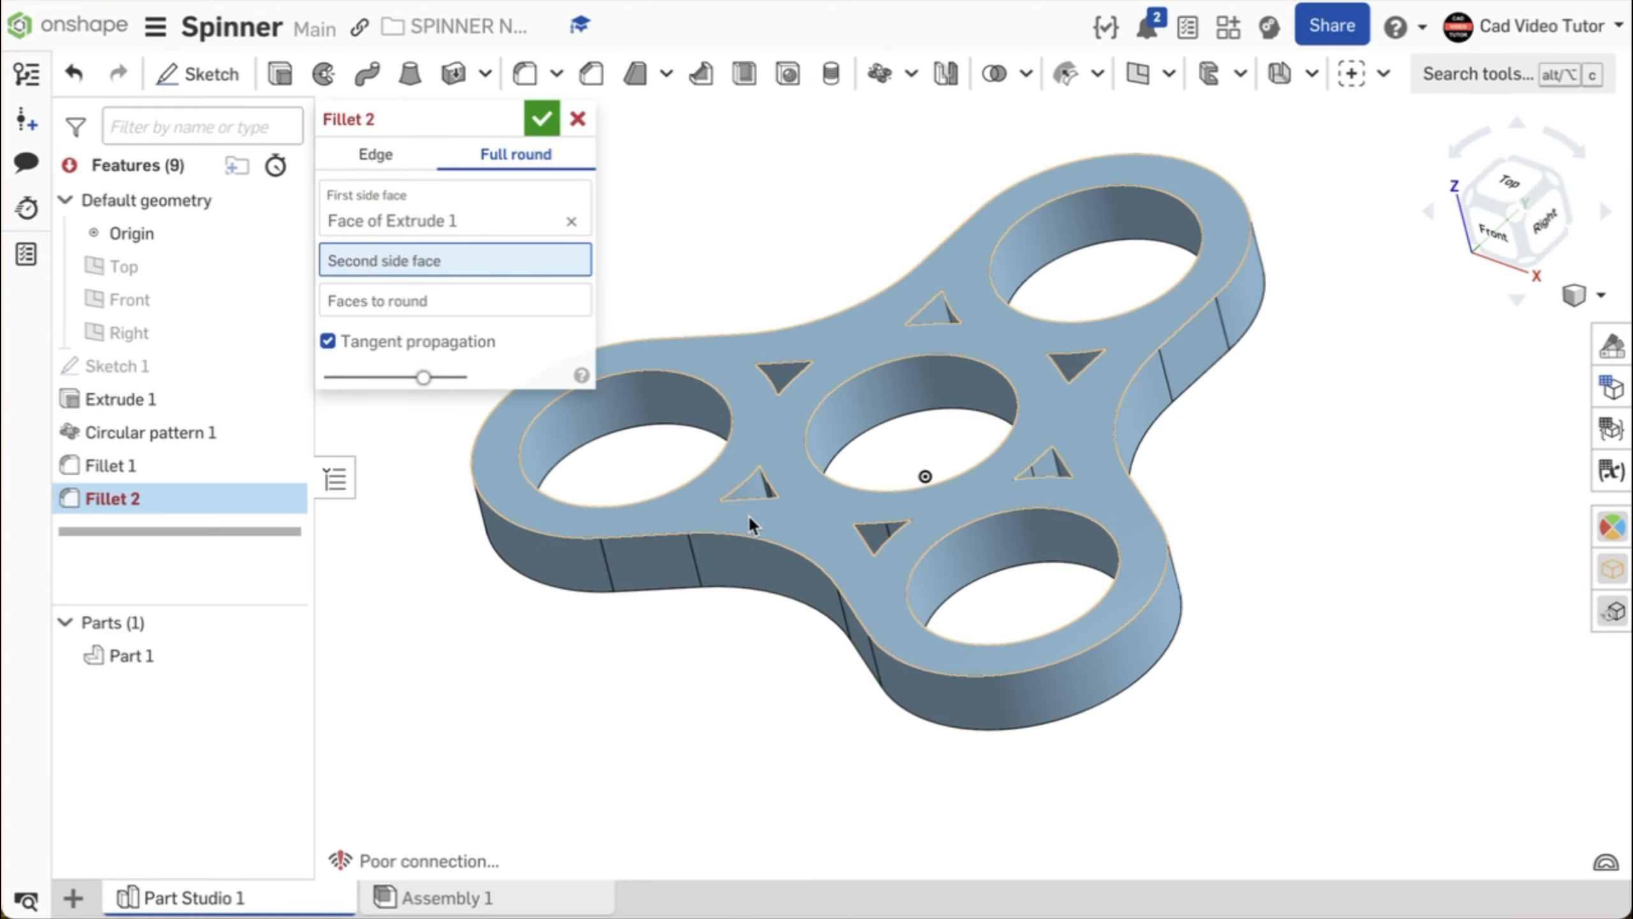
right_drag(748, 513, 762, 265)
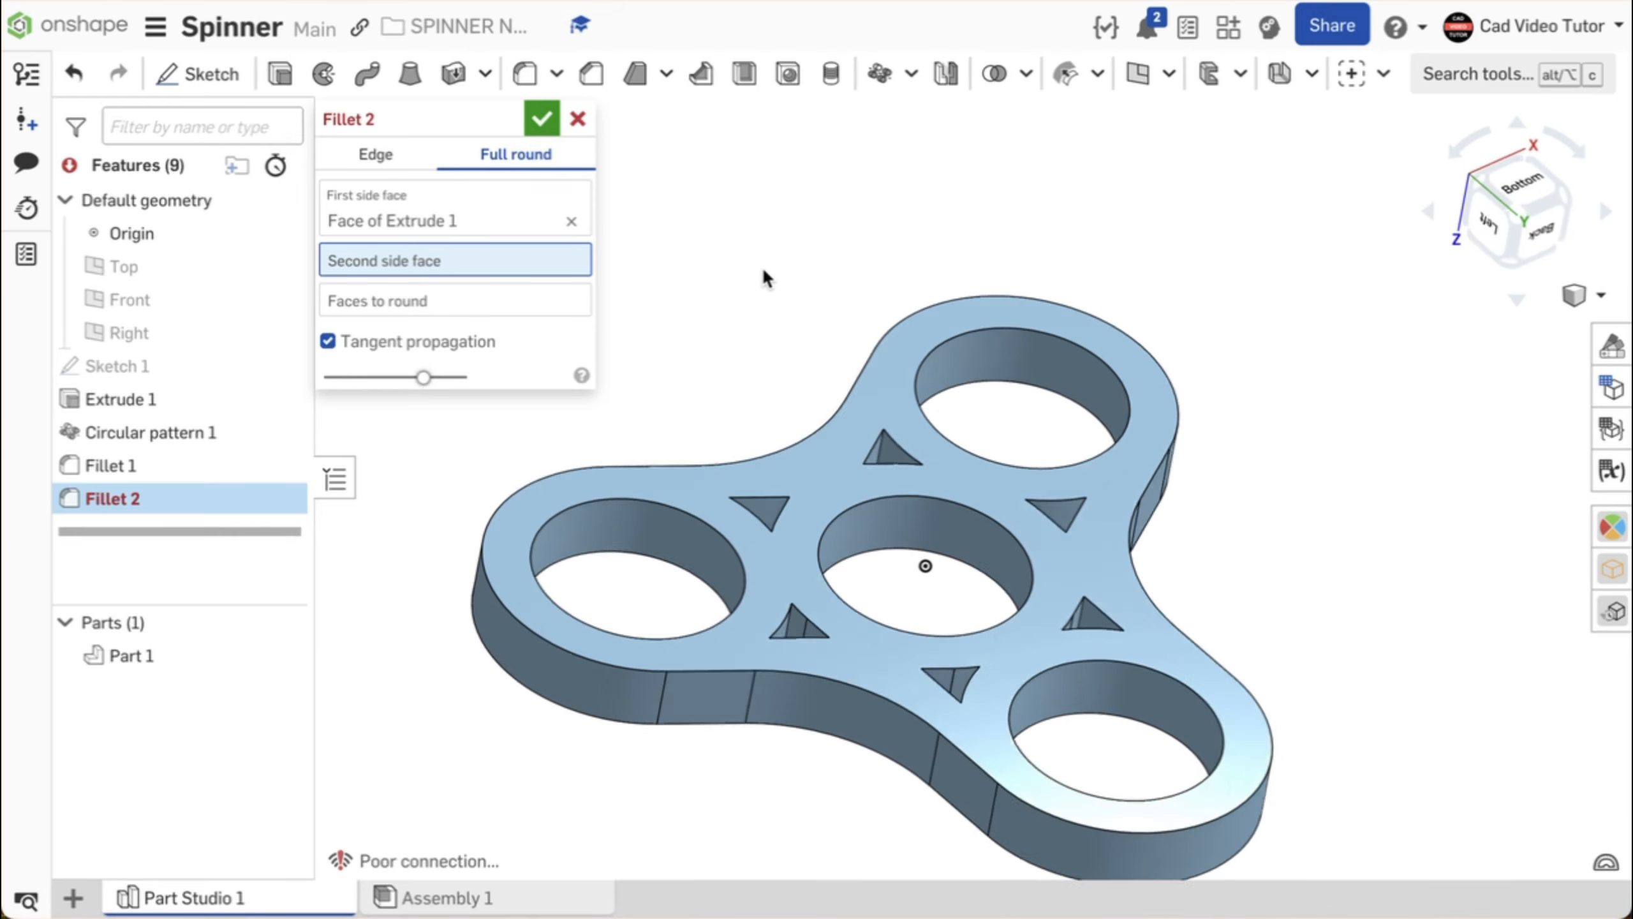
click(827, 462)
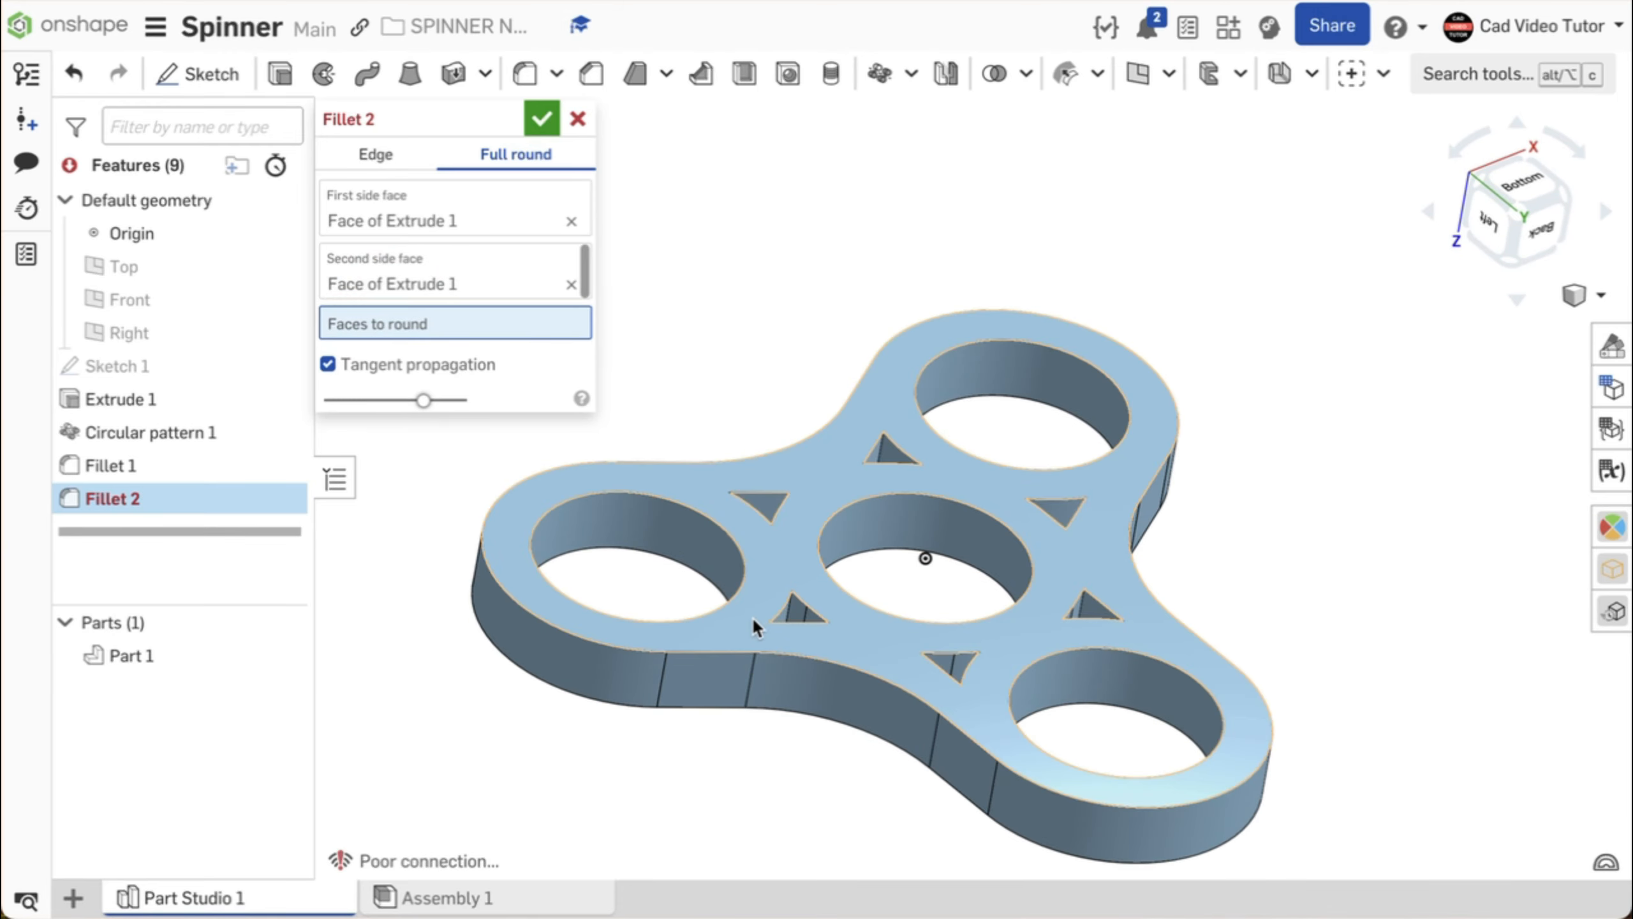
- Fully round the spinner's outer side wall with tangent propagation and return to the isometric view
right_drag(752, 615, 712, 730)
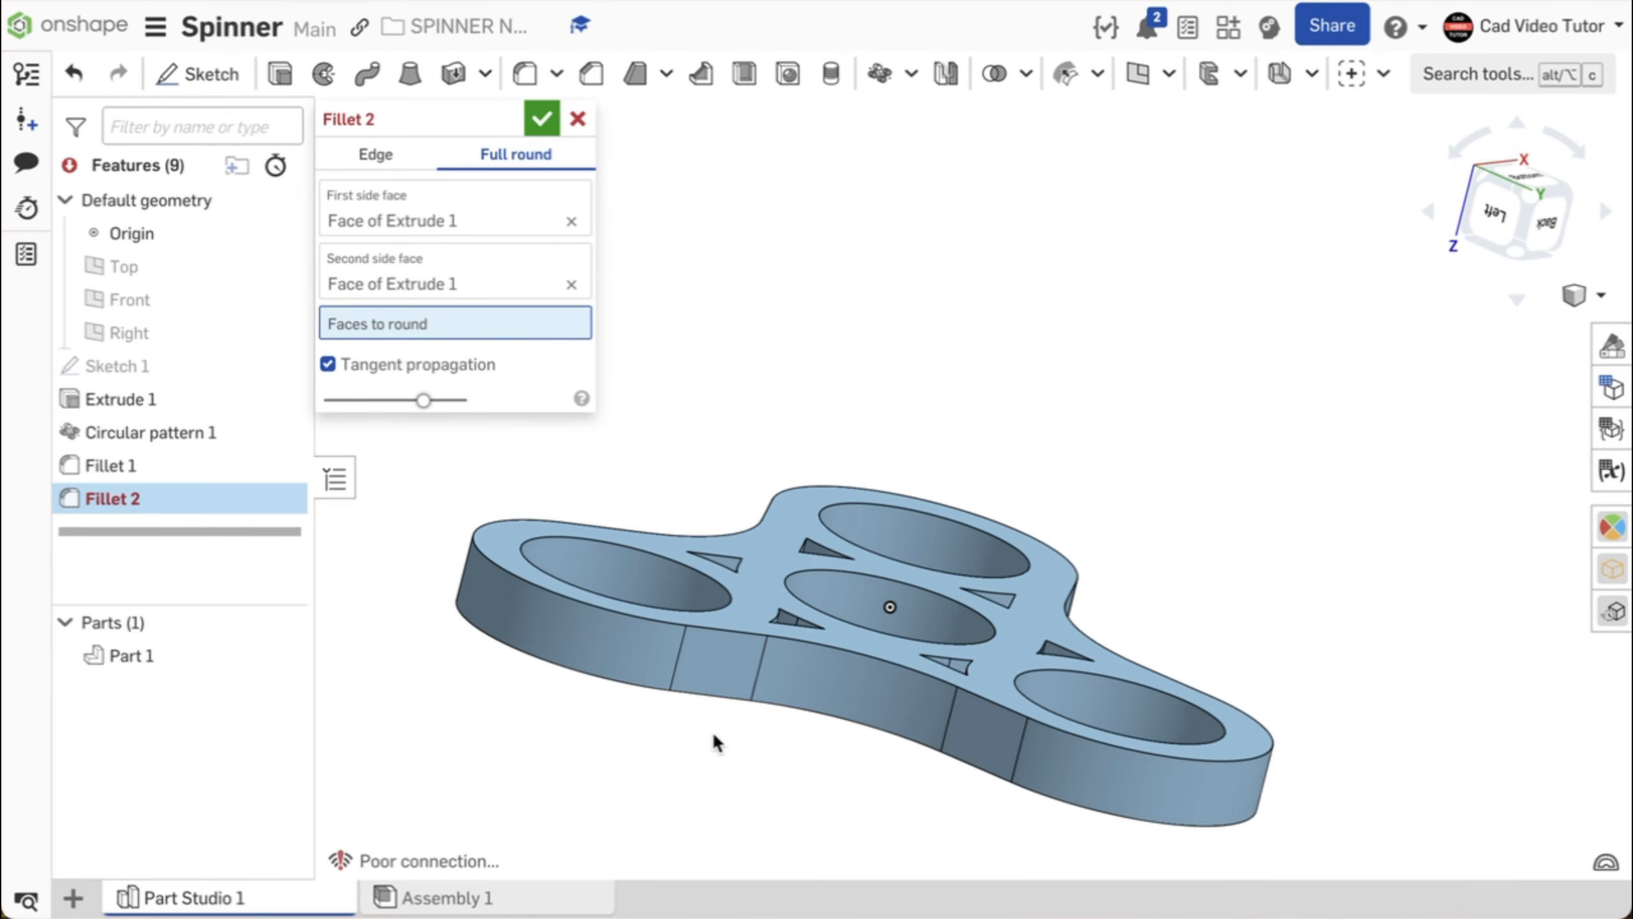
click(817, 685)
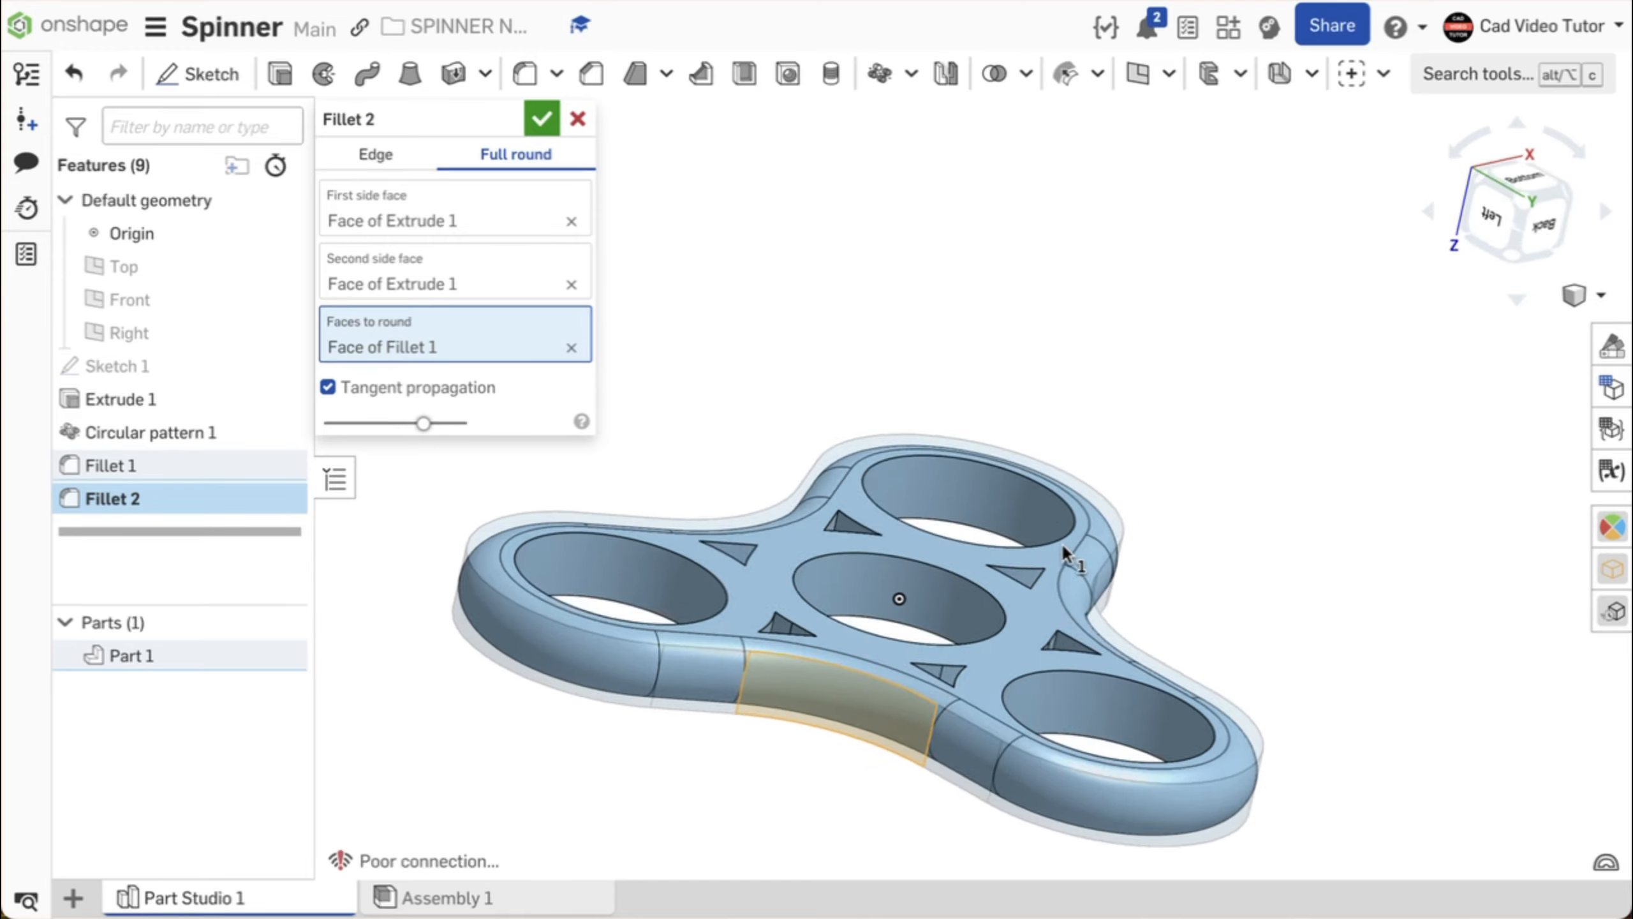
right_drag(1064, 552, 836, 241)
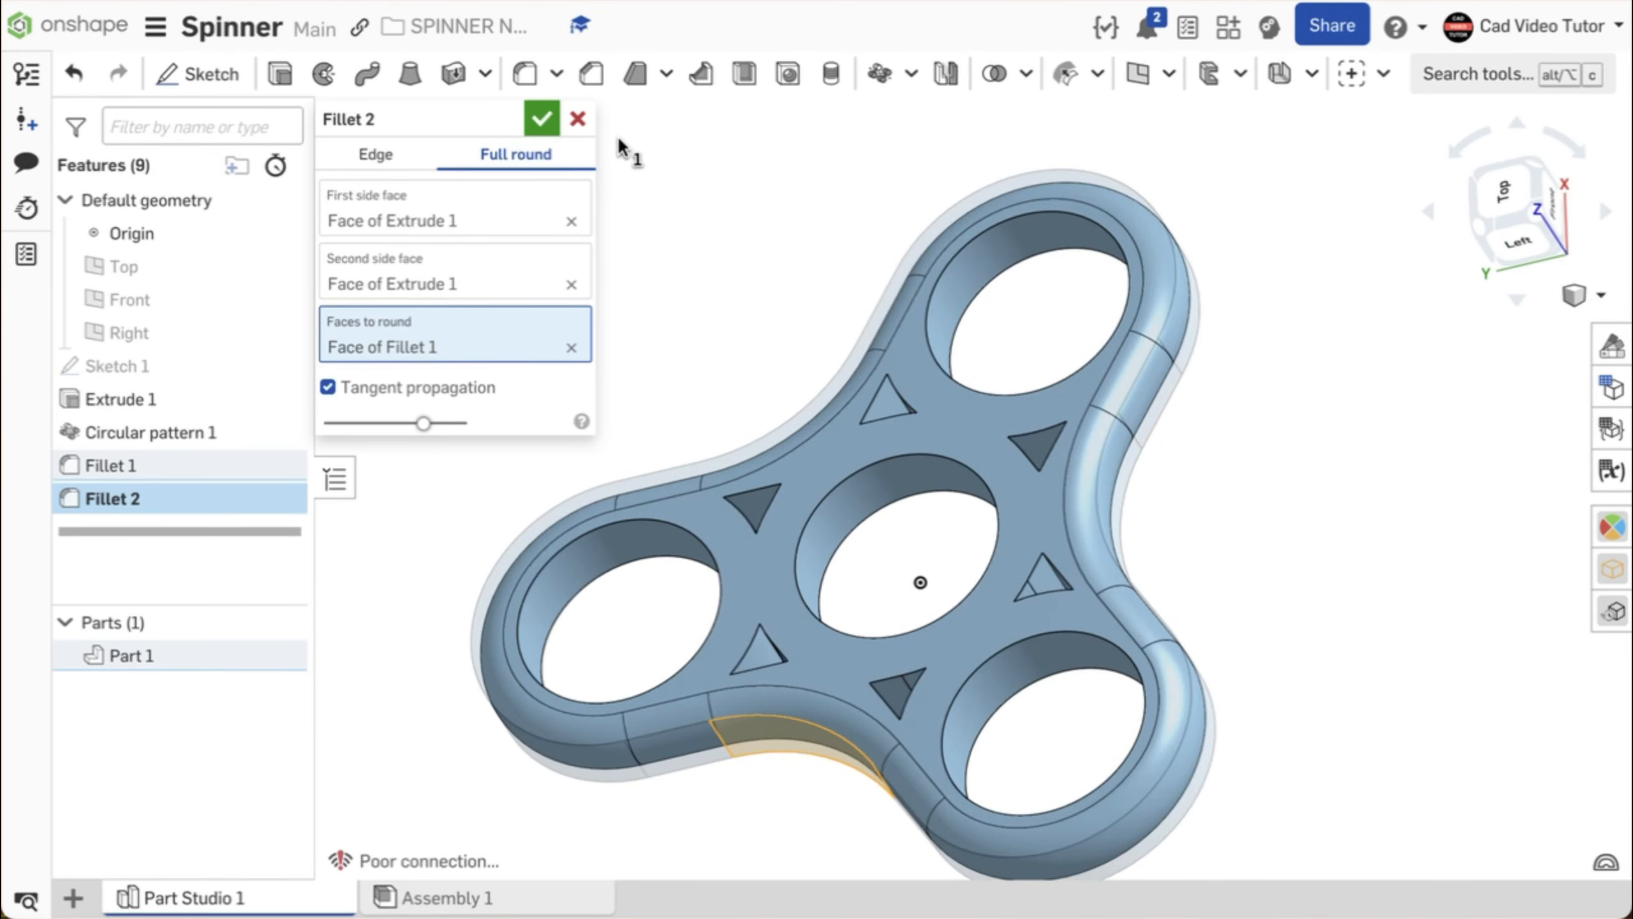
click(544, 129)
right_click(541, 160)
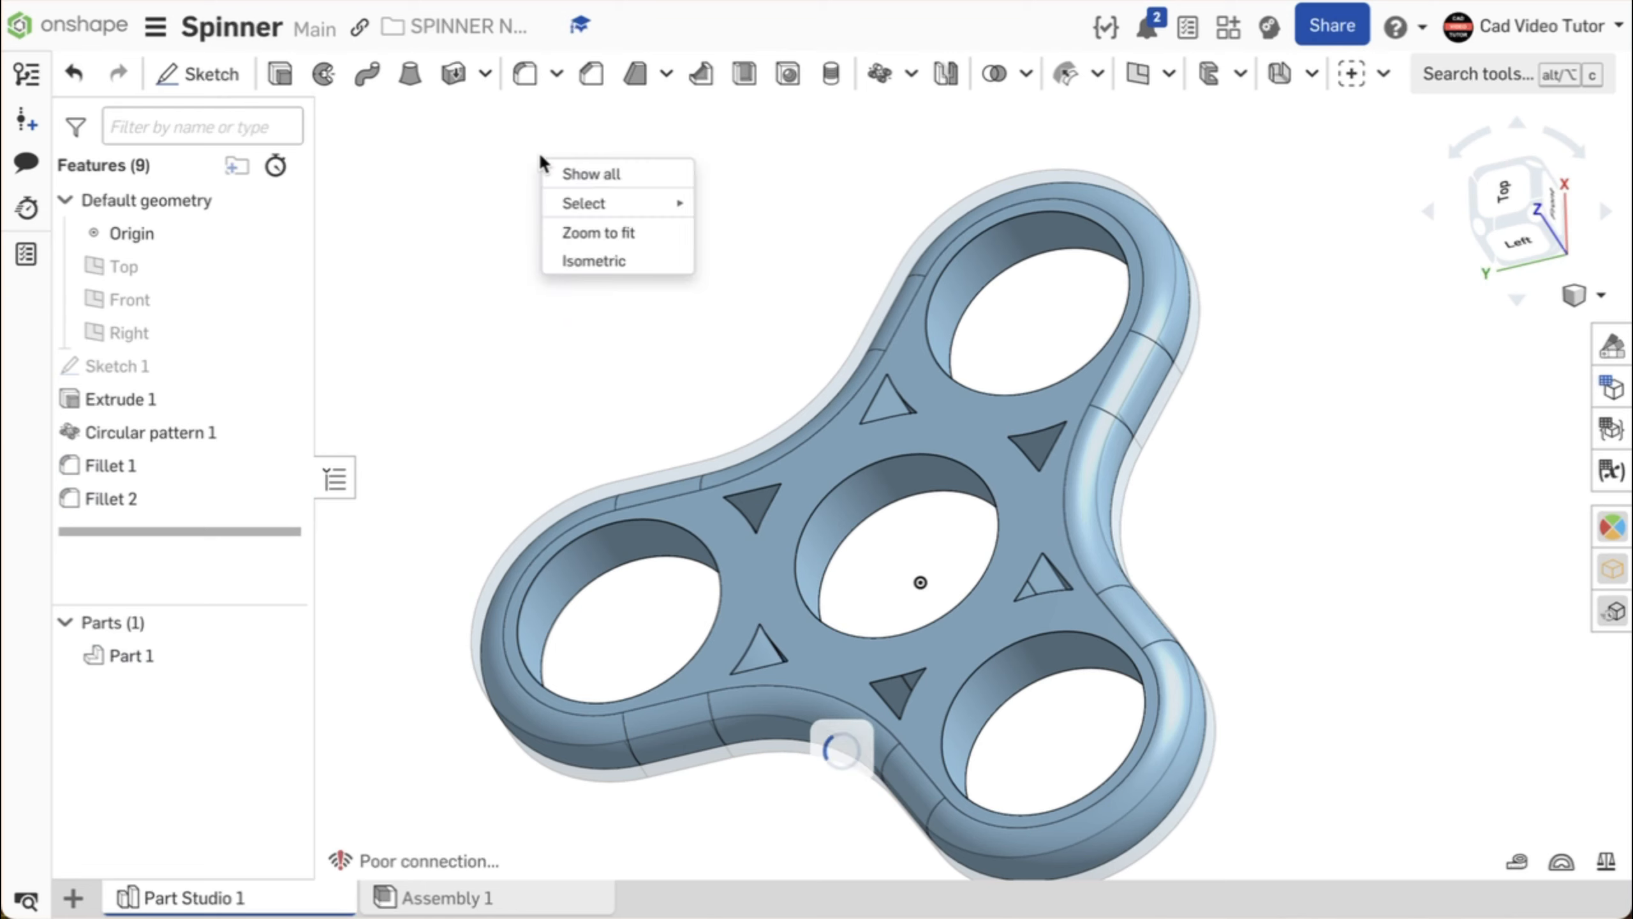
click(591, 258)
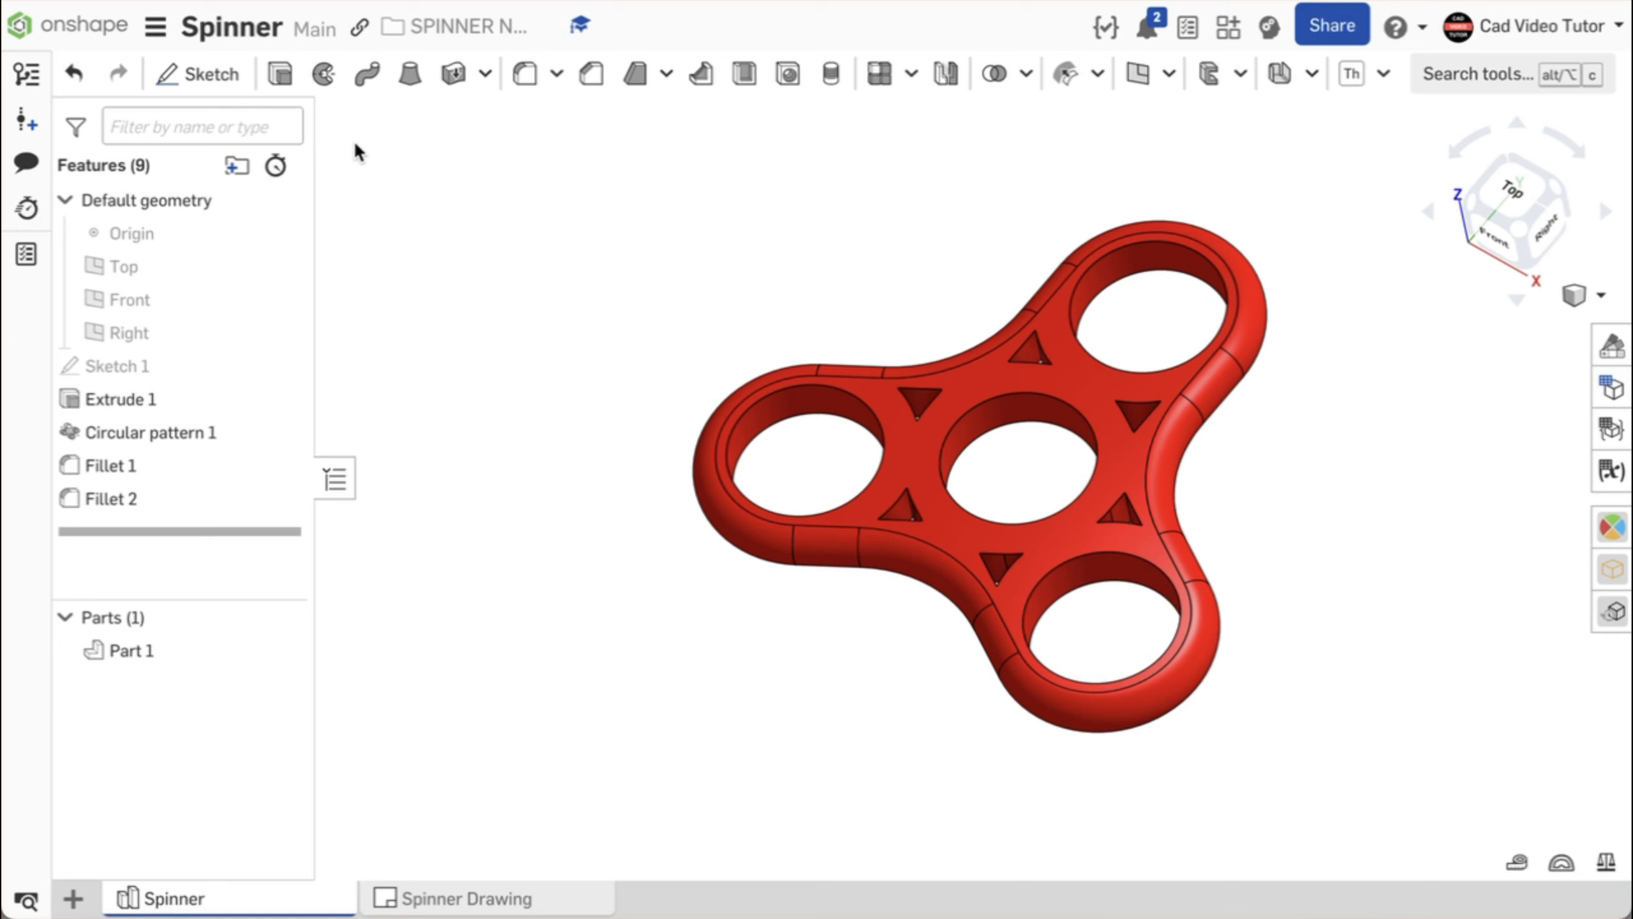
- Set the workspace's default mass unit to gram
click(154, 28)
click(193, 263)
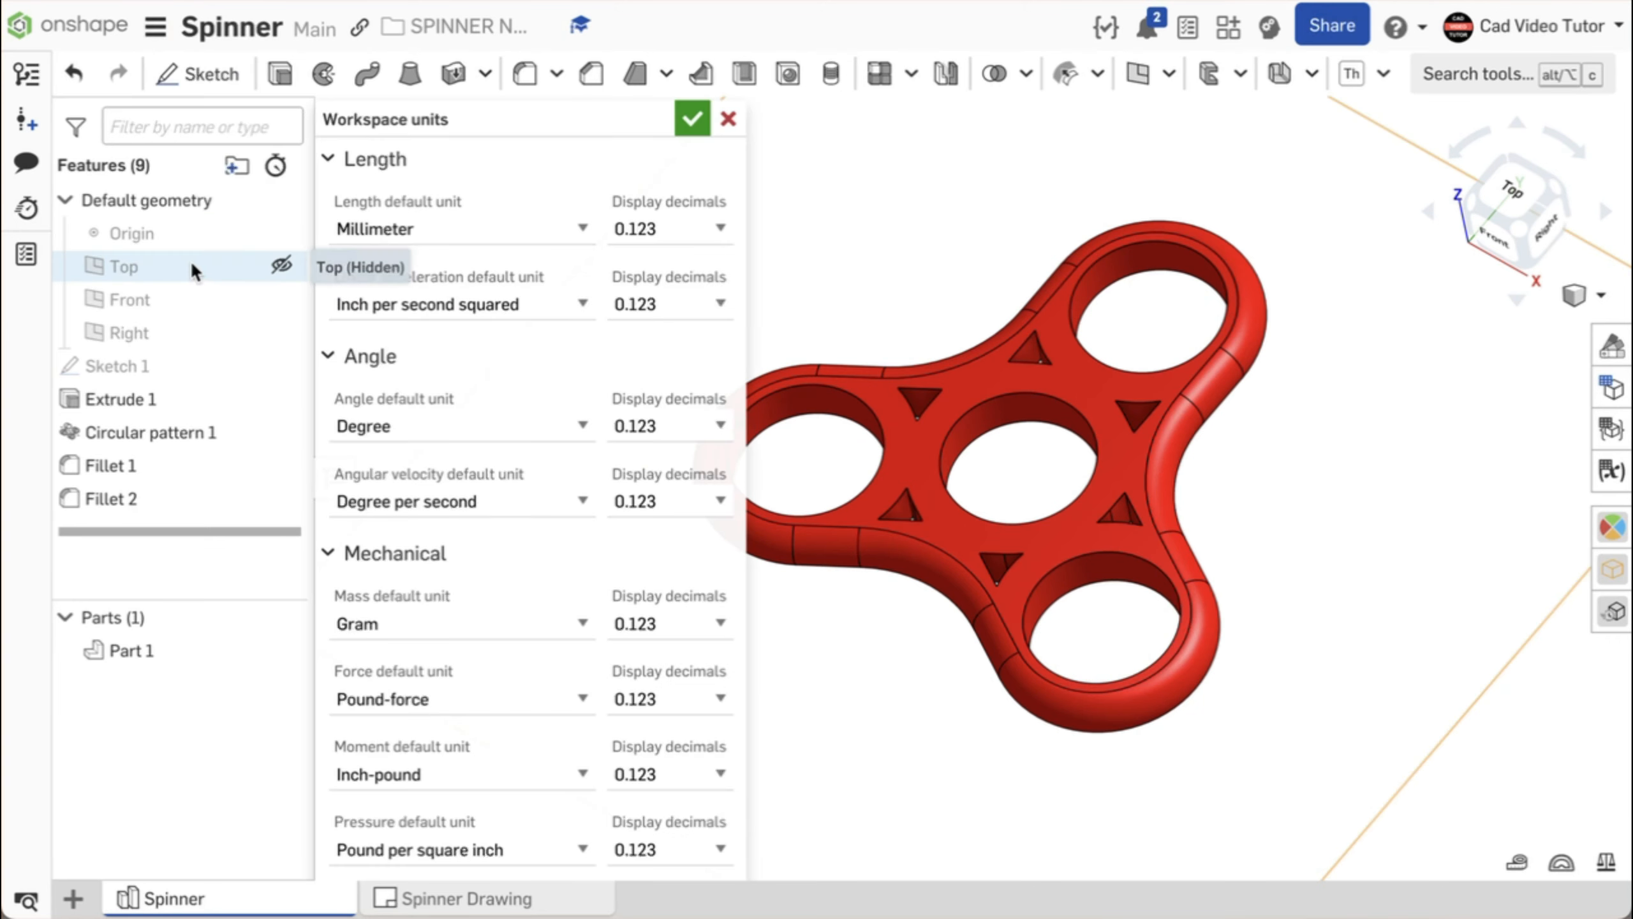
click(582, 623)
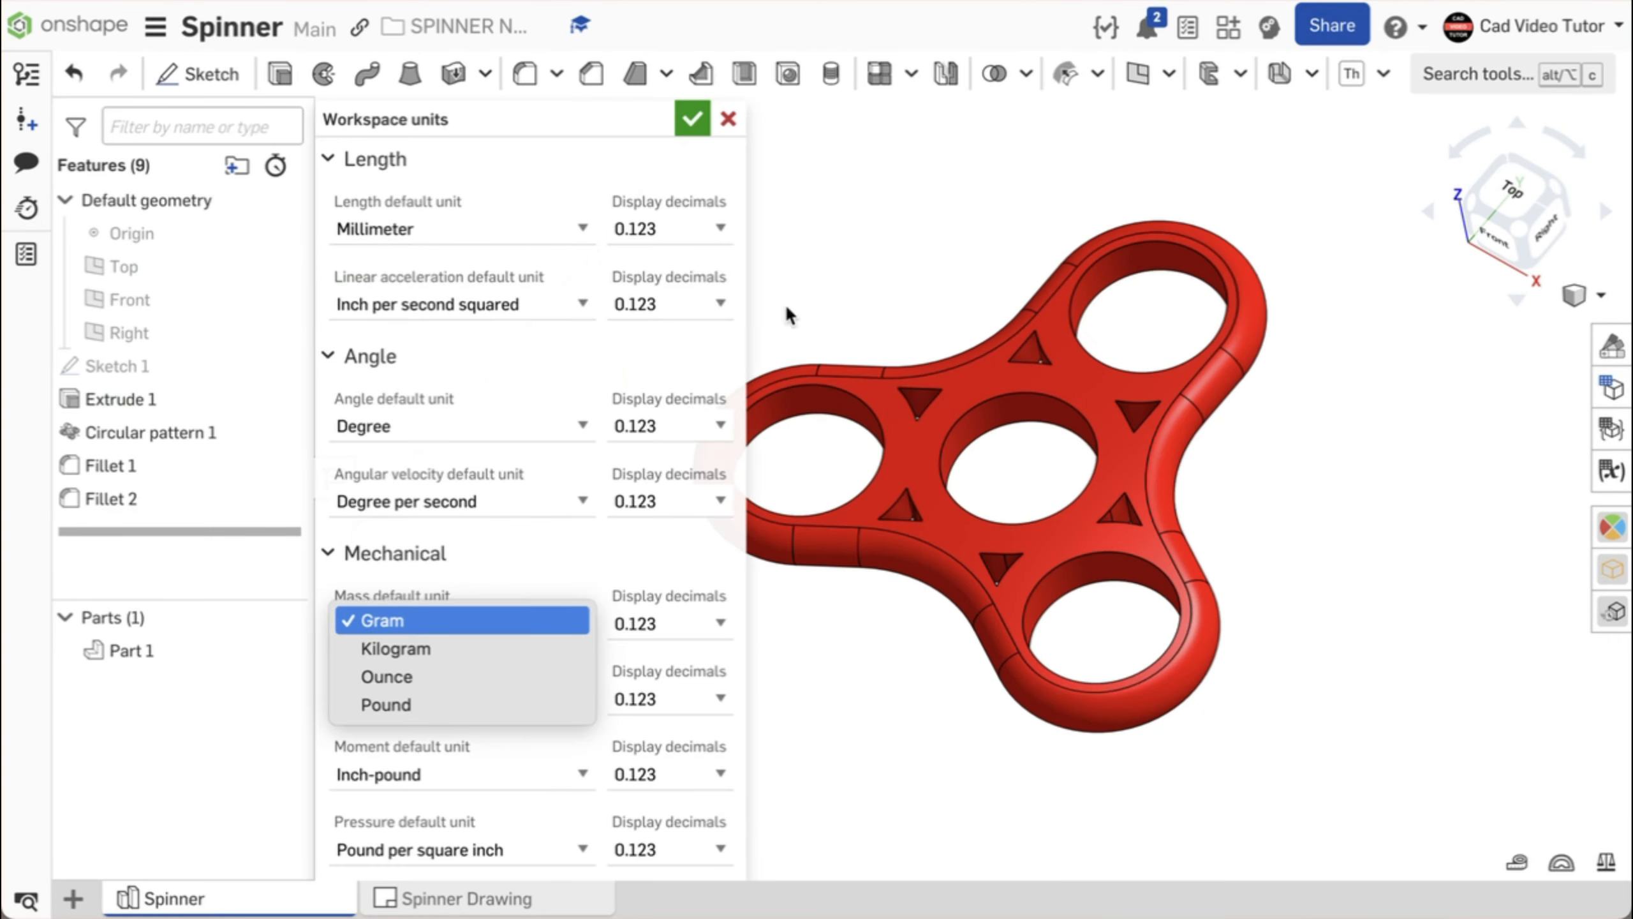
click(693, 122)
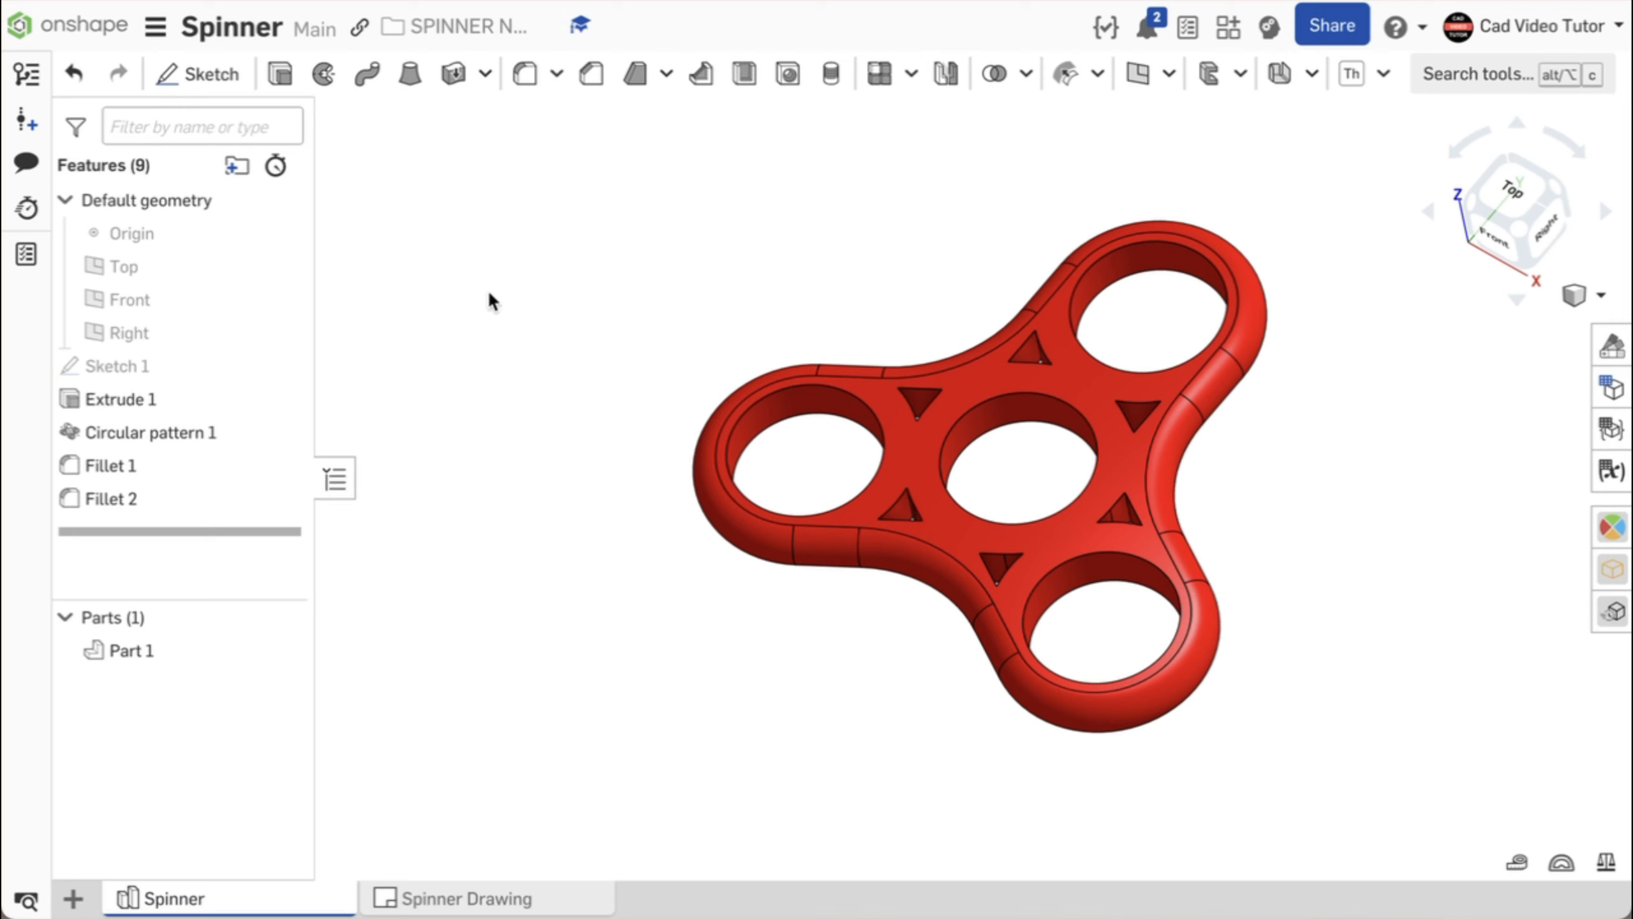
- Assign the ABS material from the Onshape Material Library to the spinner part
right_click(149, 652)
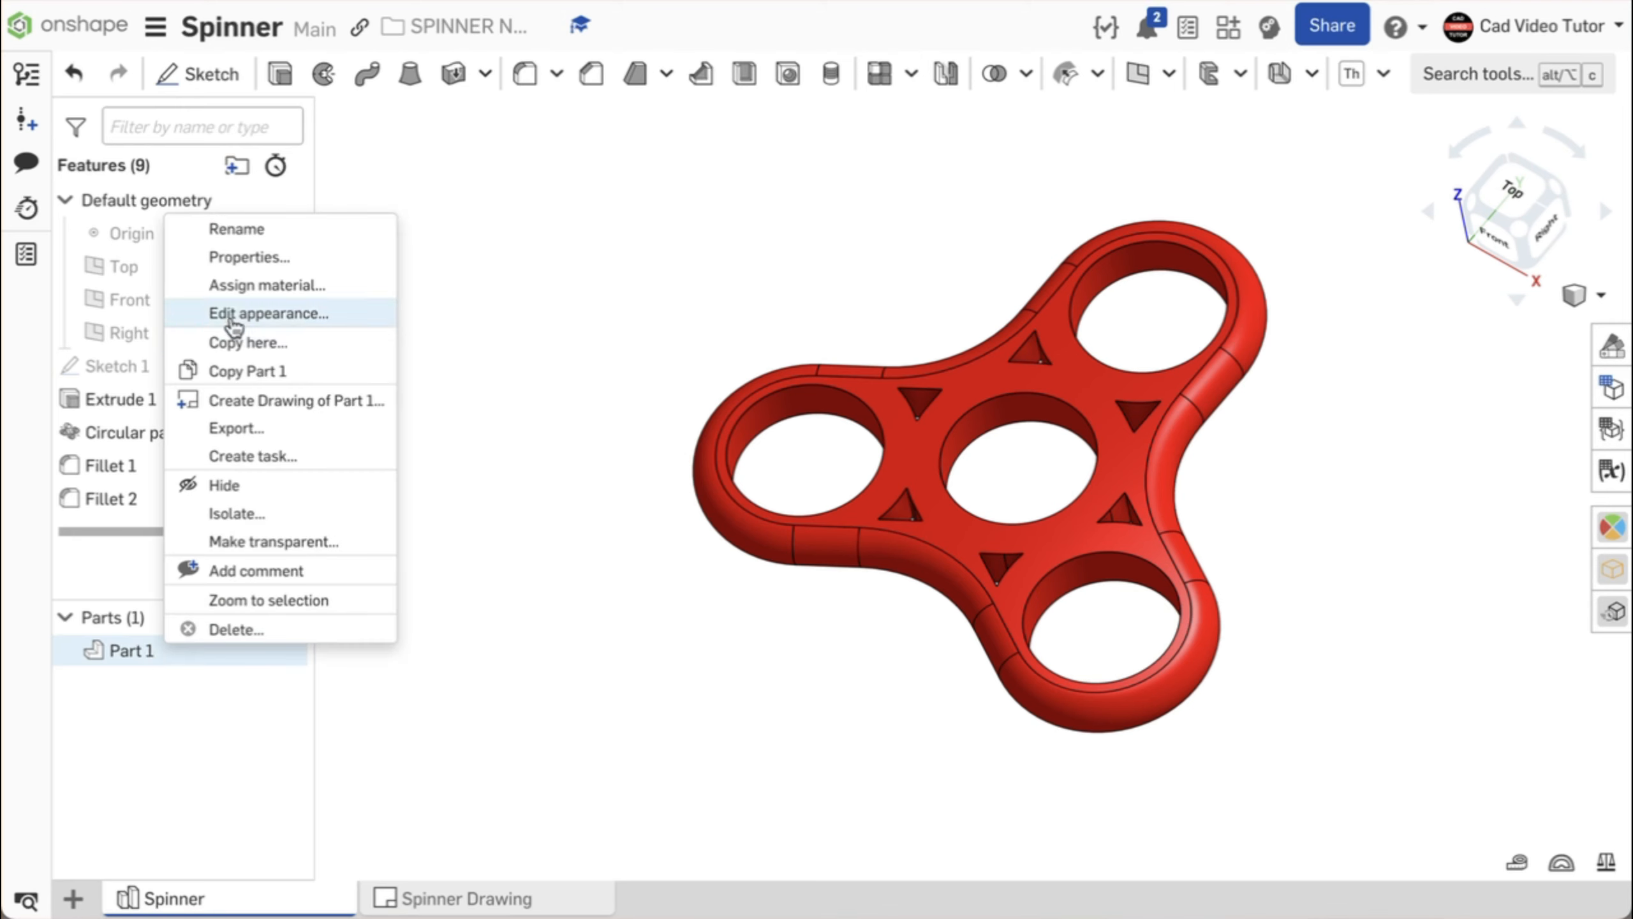
click(237, 287)
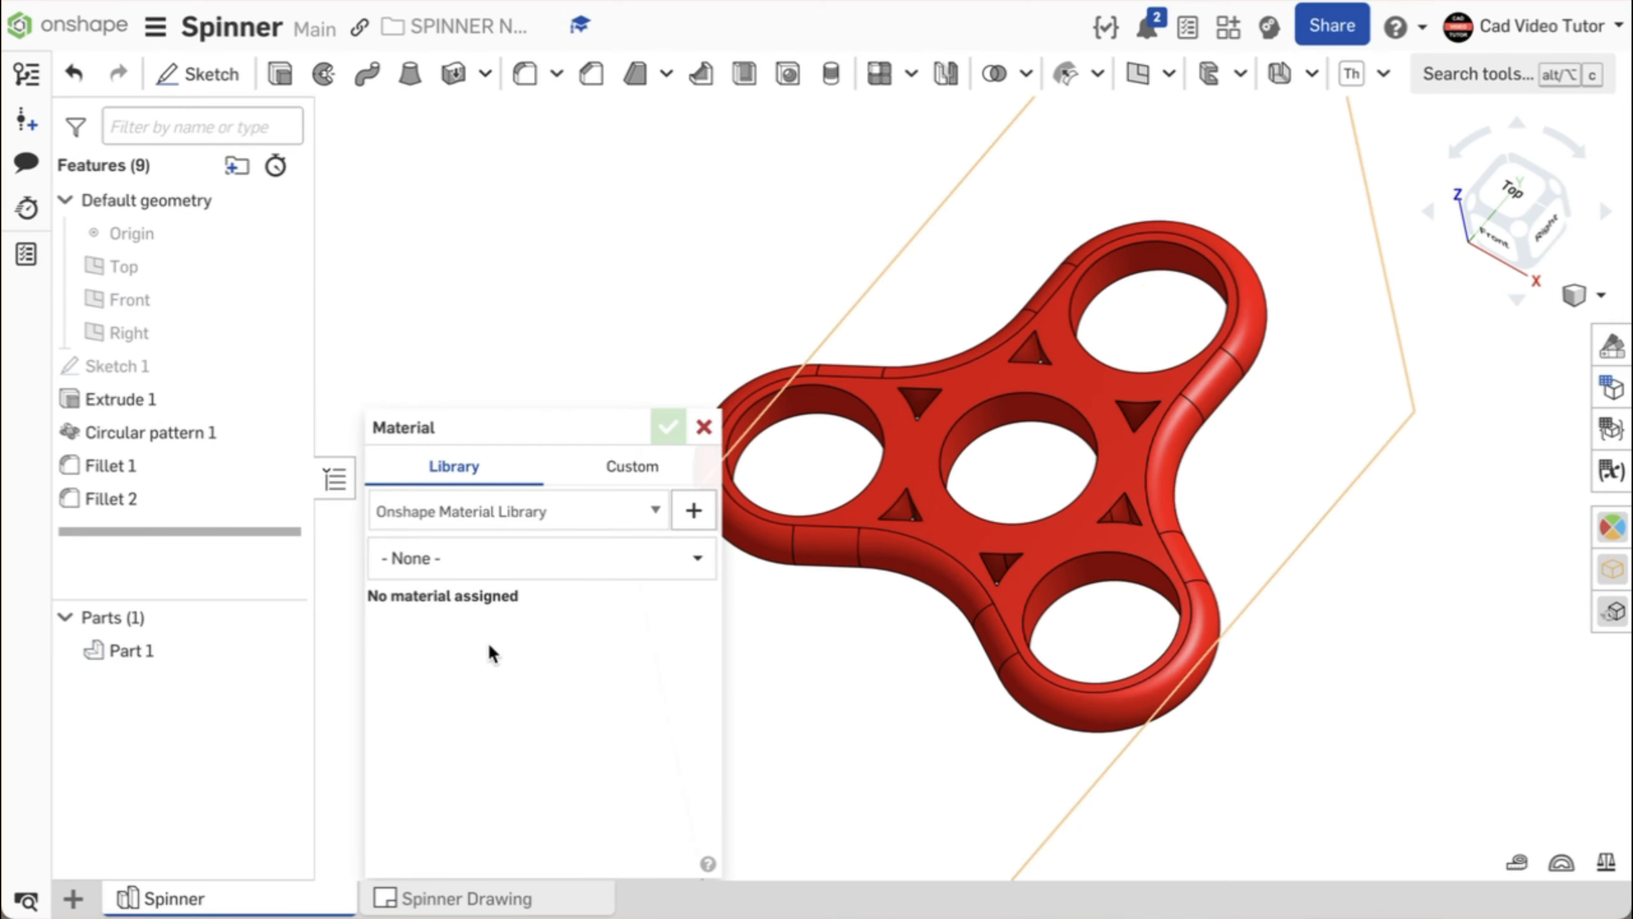
click(629, 558)
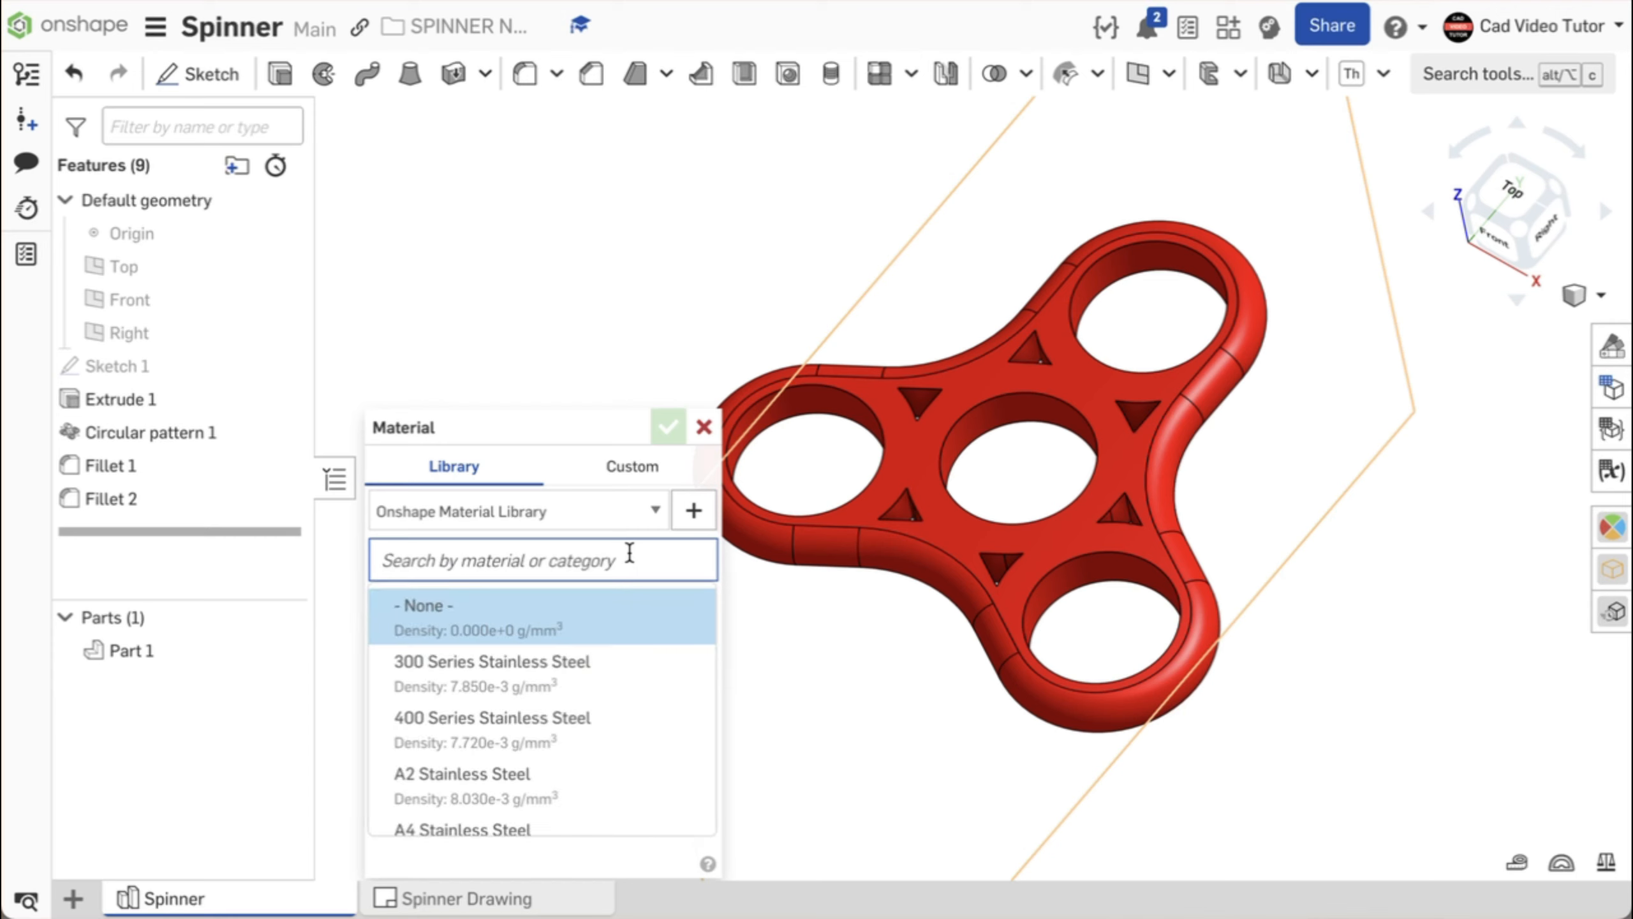
text(abs)
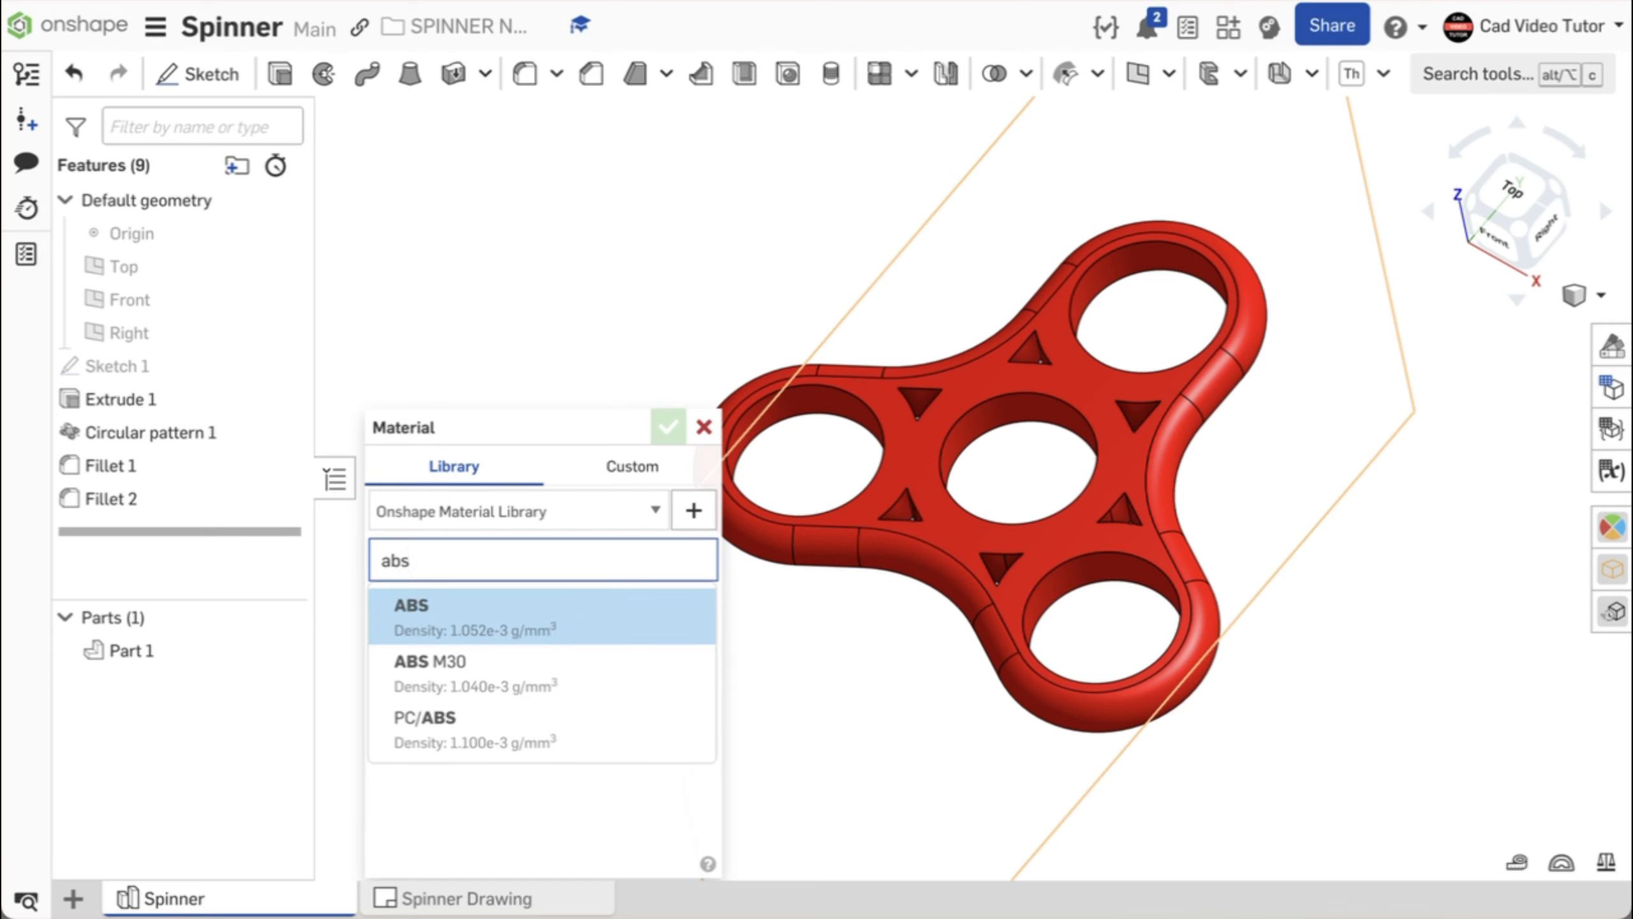
click(547, 623)
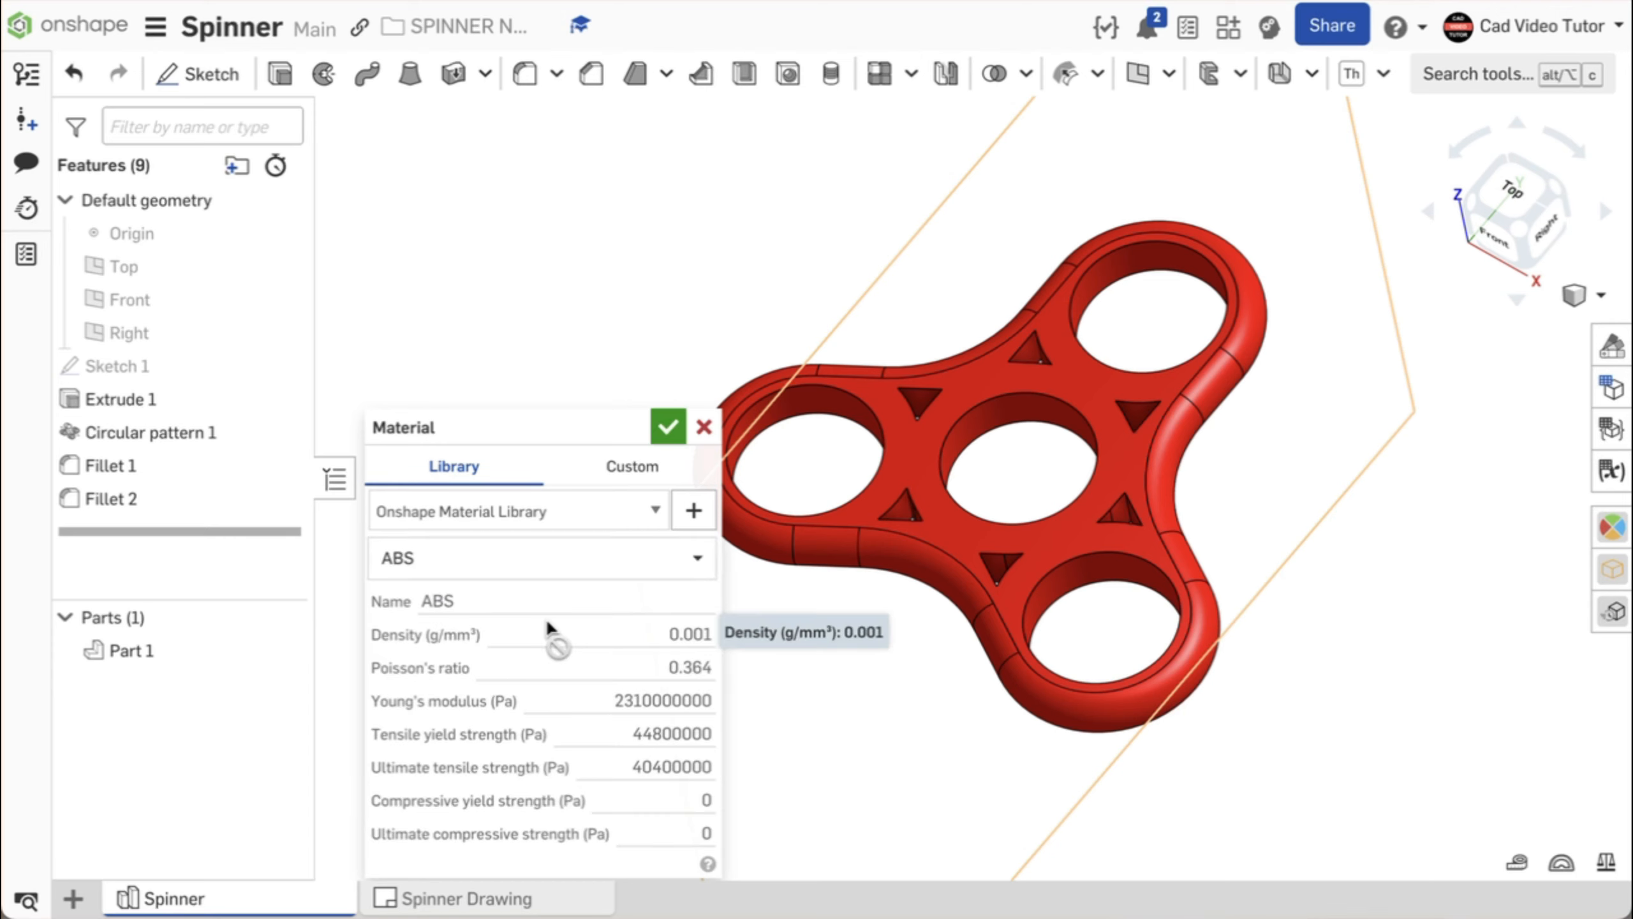
click(668, 427)
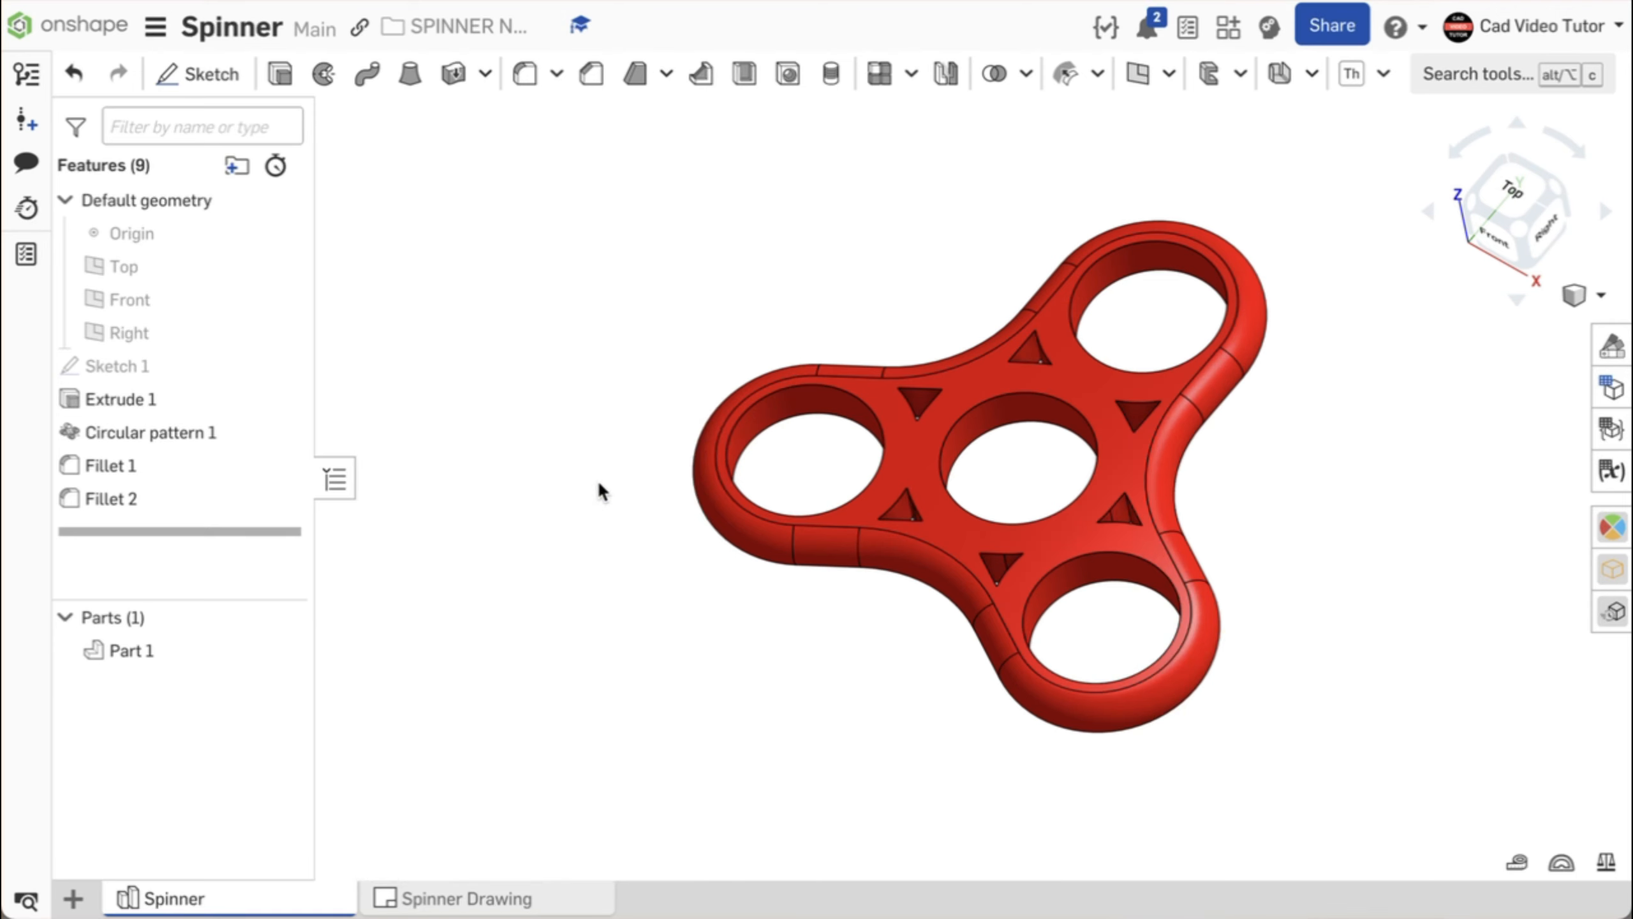
- Check the spinner's mass properties for the full model and with its history rolled back to just after the extrusion and the circular pattern
click(1607, 862)
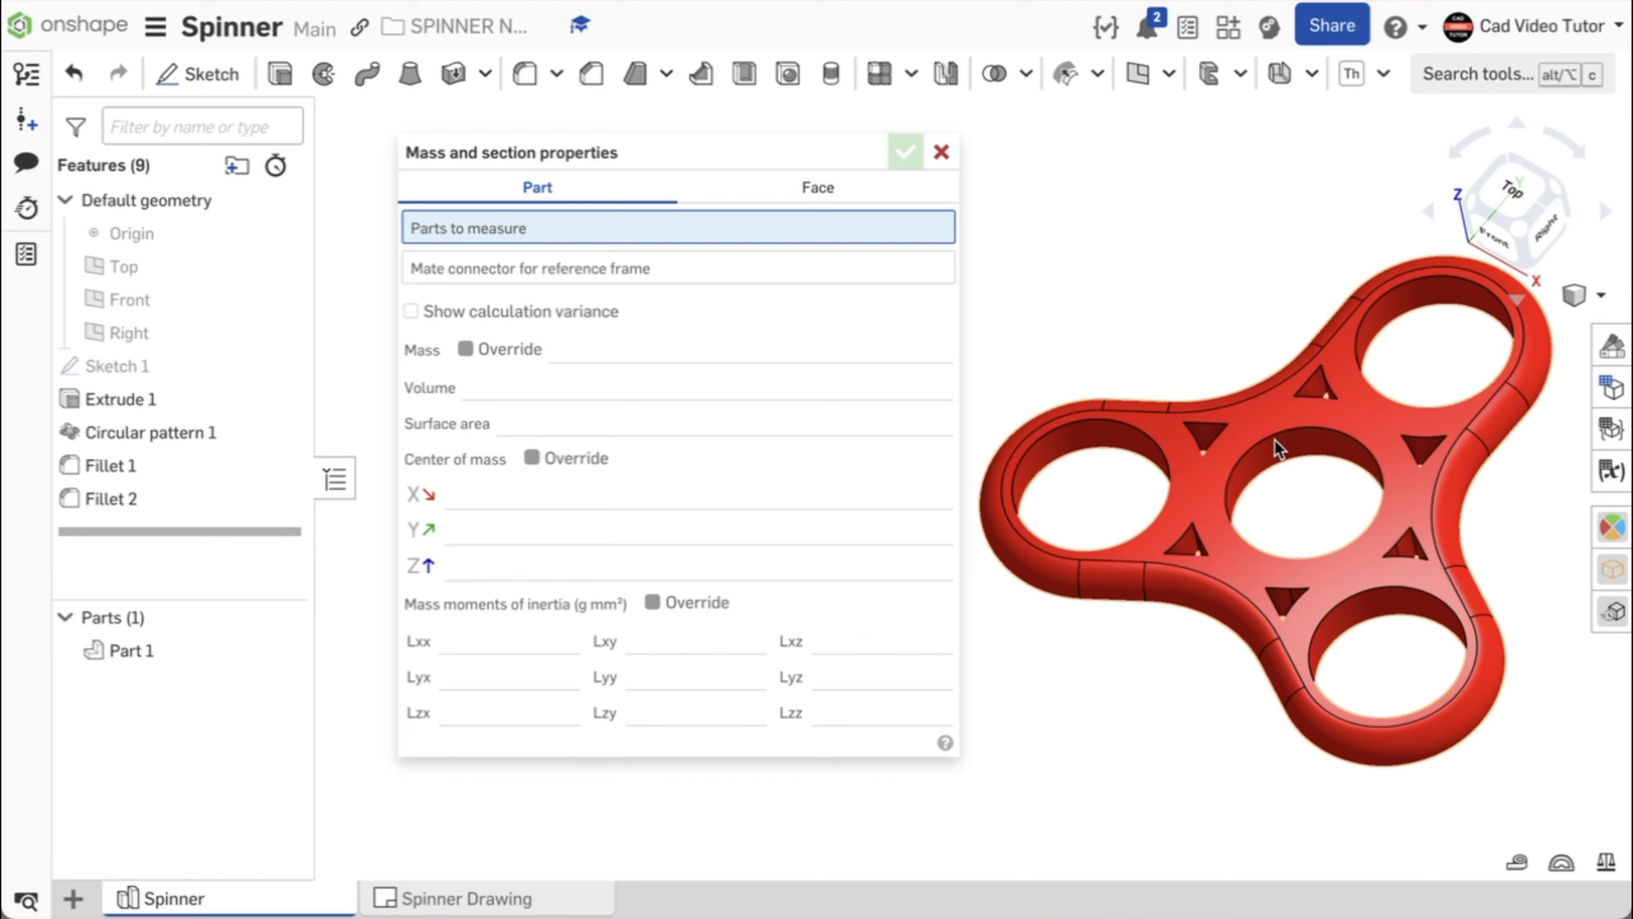
click(1259, 432)
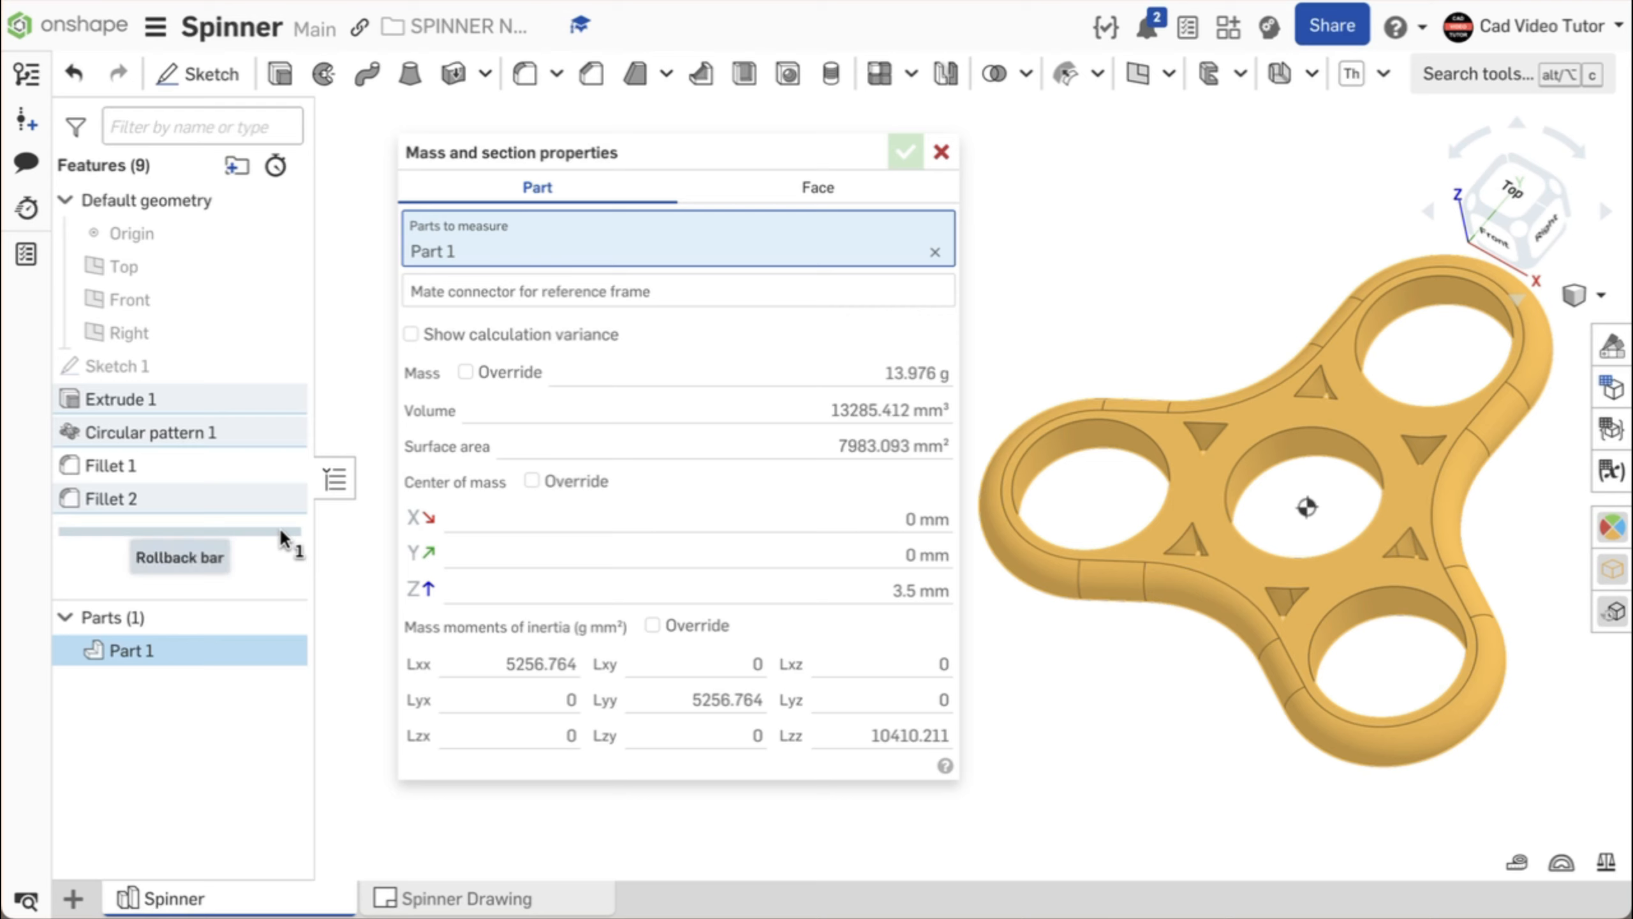
drag(280, 529, 284, 420)
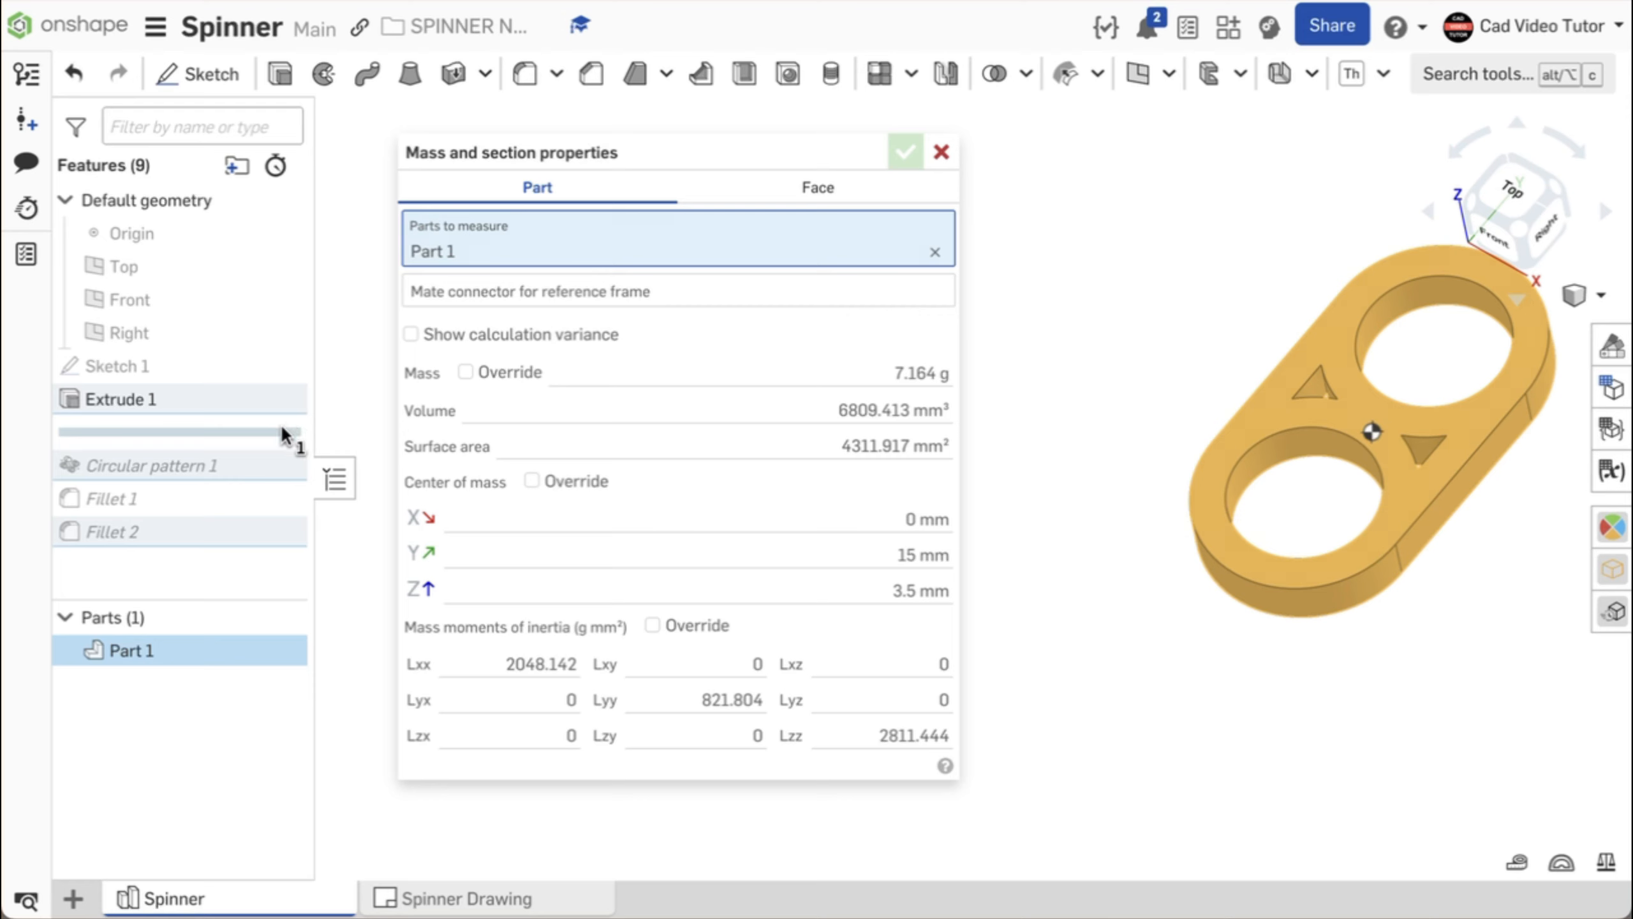
drag(284, 419, 282, 480)
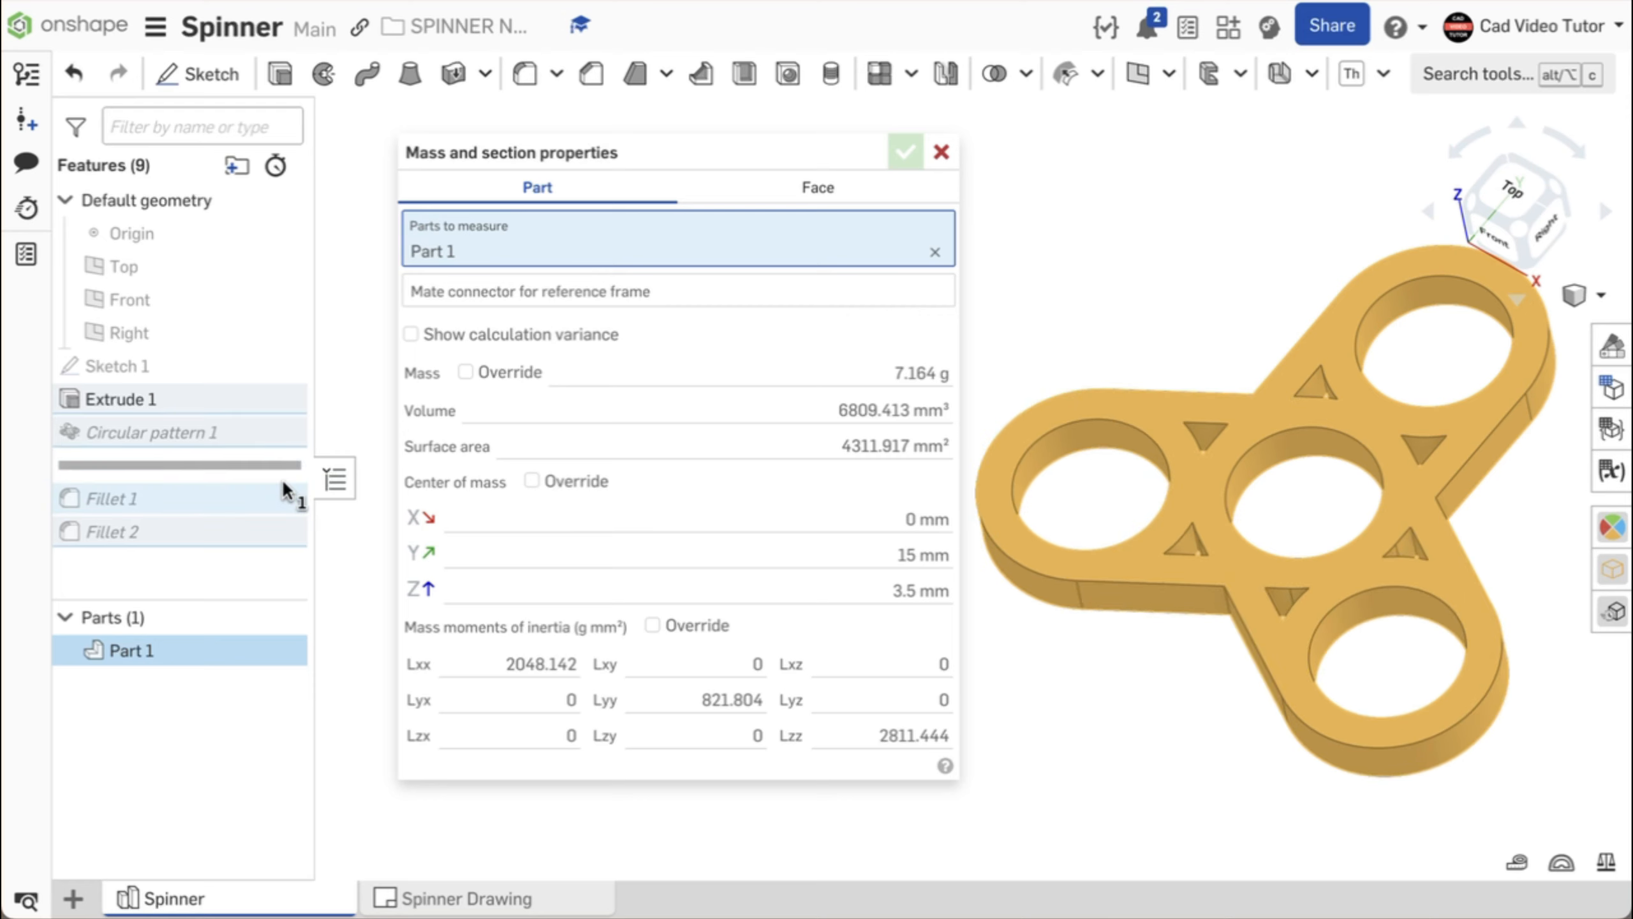